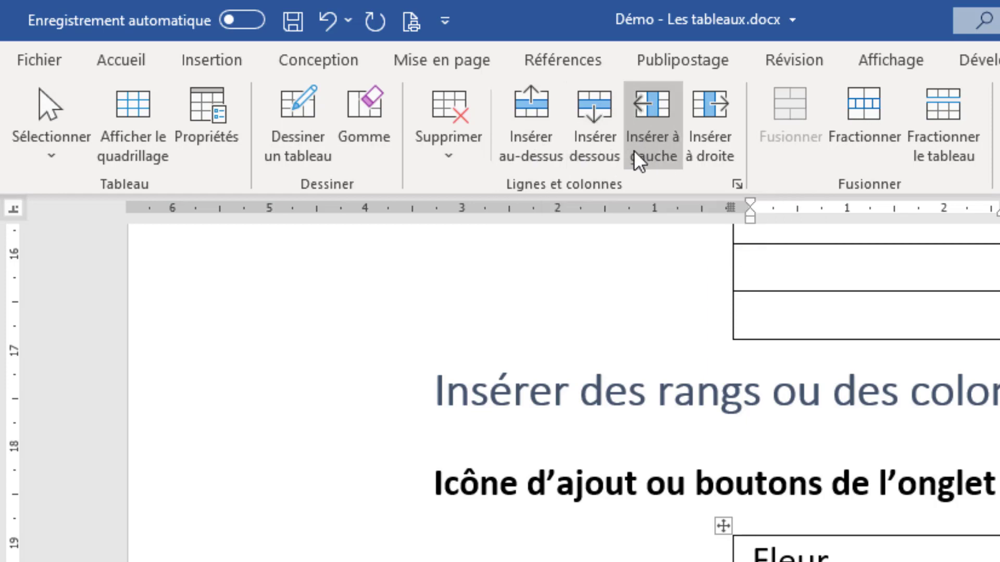
- Try inserting two columns left of the Fleur column and rows below the table, and undo all these insertions
left_click(661, 130)
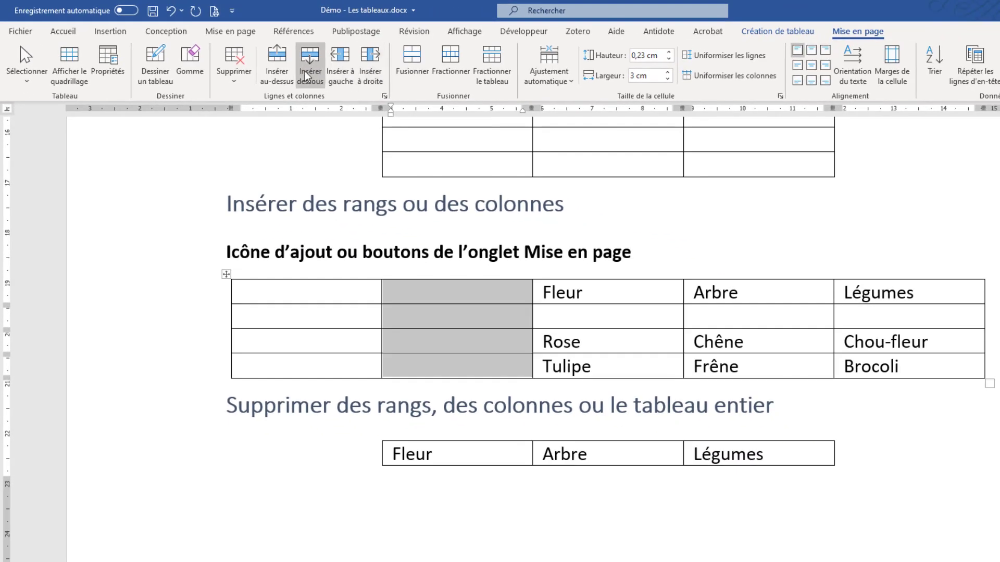
left_click(322, 73)
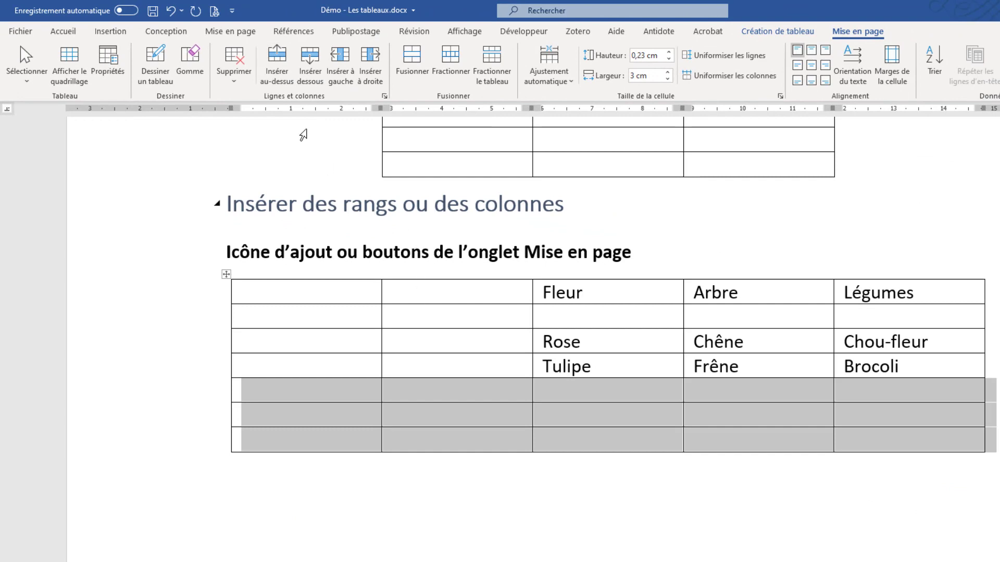
left_click(169, 14)
left_click(168, 14)
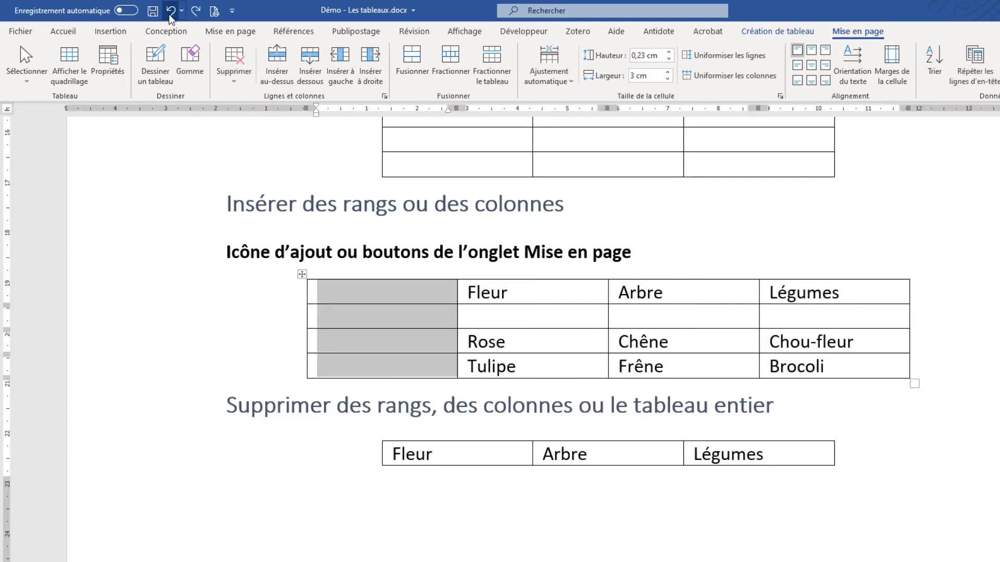
left_click(169, 14)
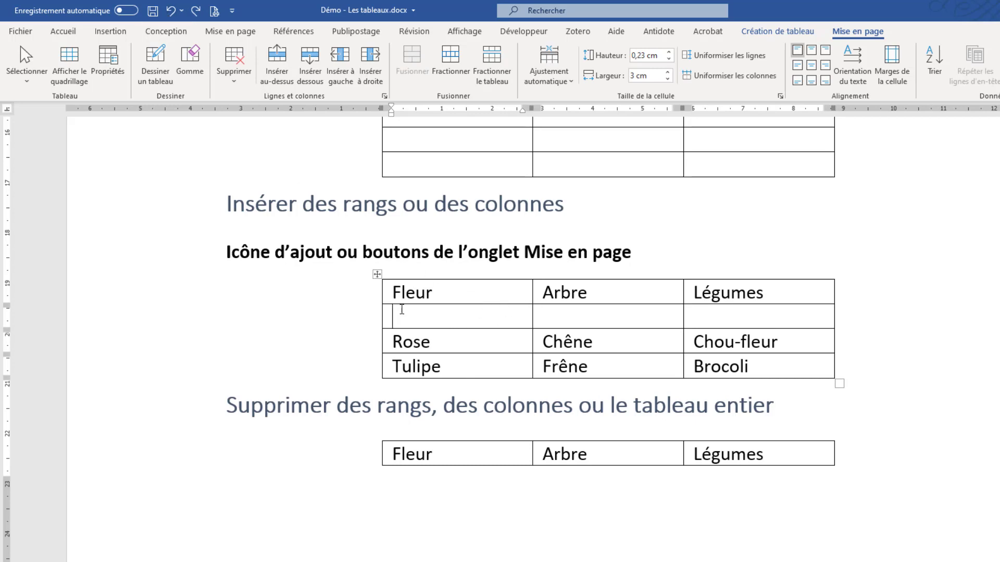
- Try inserting two rows above the blank row by selecting it together with the Rose row, and undo the insertion
left_click_drag(357, 318, 357, 339)
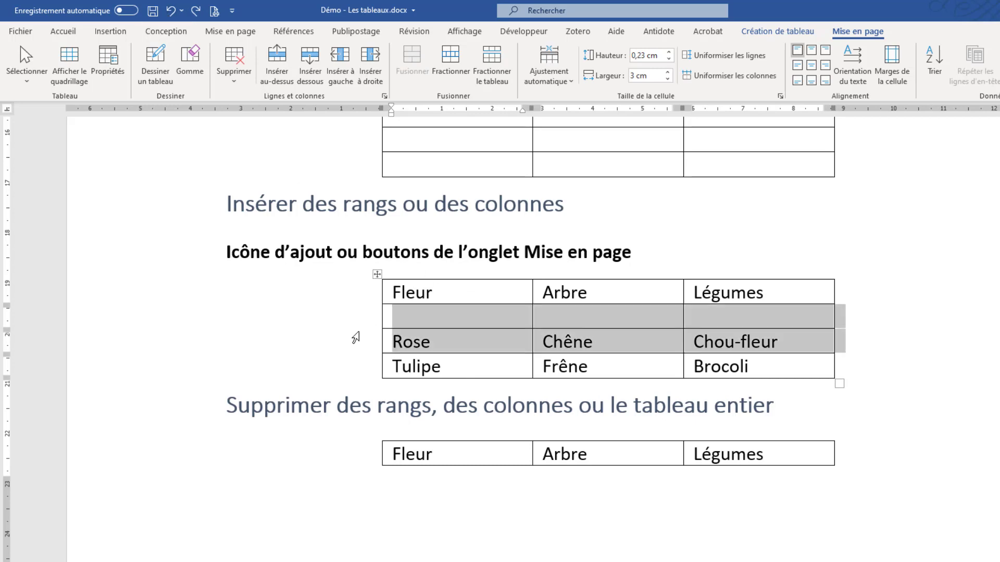
left_click(282, 78)
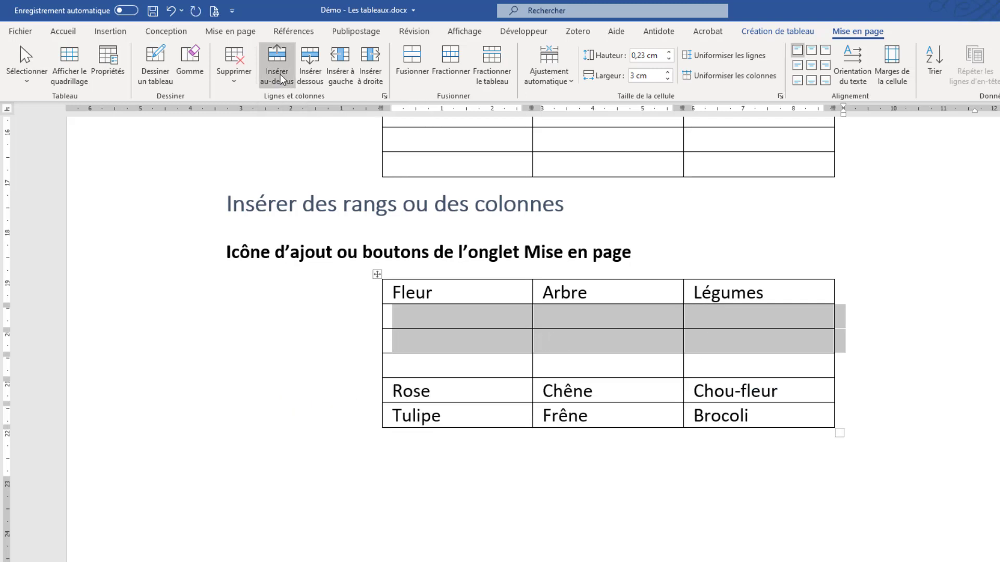
left_click(171, 10)
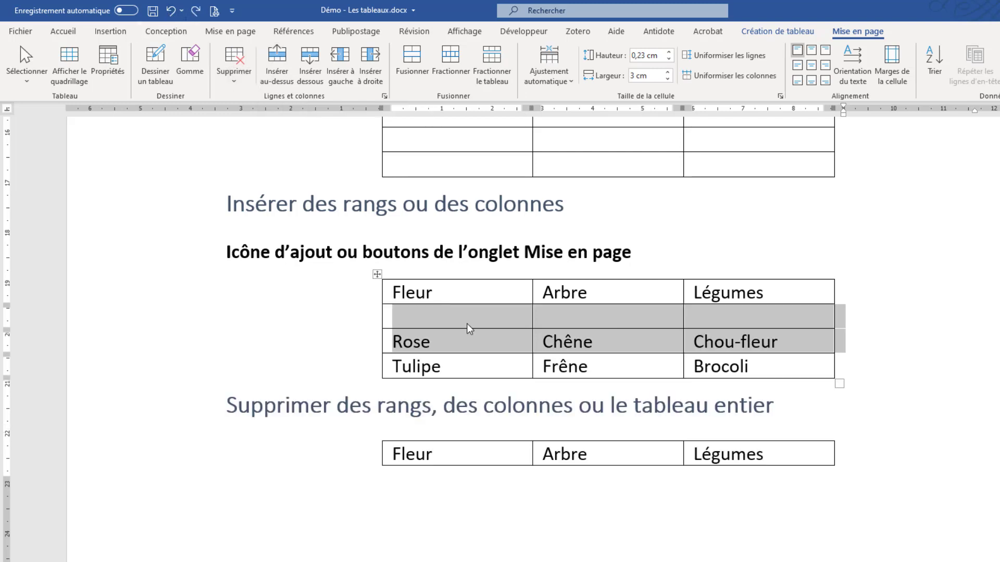
left_click(515, 316)
- Insert a page break before the heading "Supprimer des rangs, des colonnes ou le tableau entier"
scroll(232, 354, "down", 2)
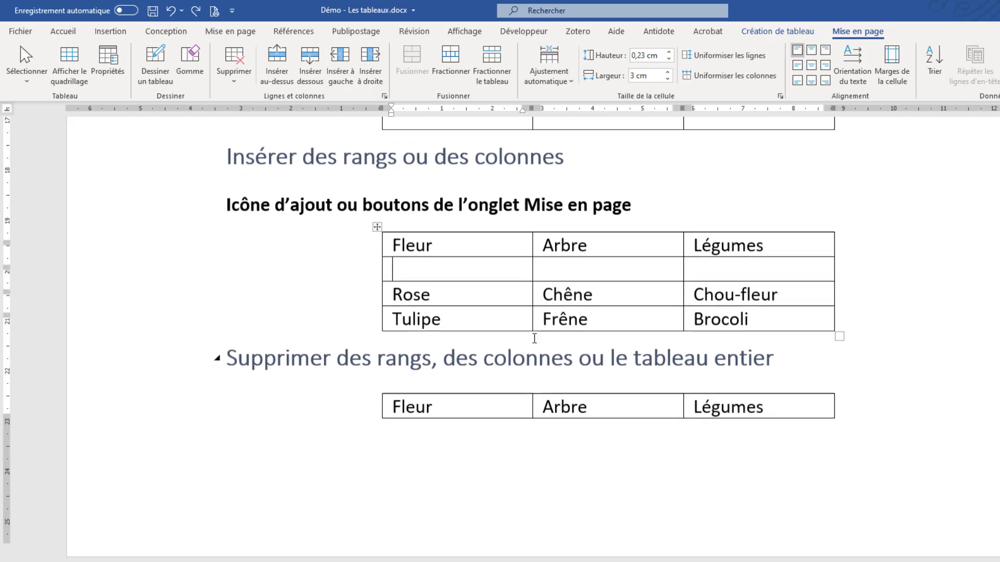
left_click(230, 343)
key("ctrl+Return")
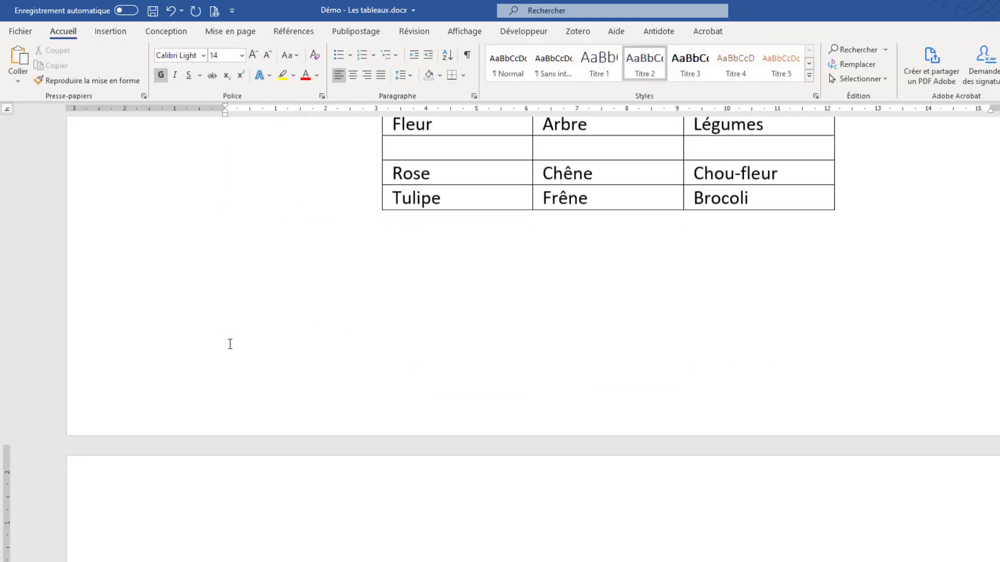
scroll(319, 368, "down", 3)
scroll(373, 385, "down", 3)
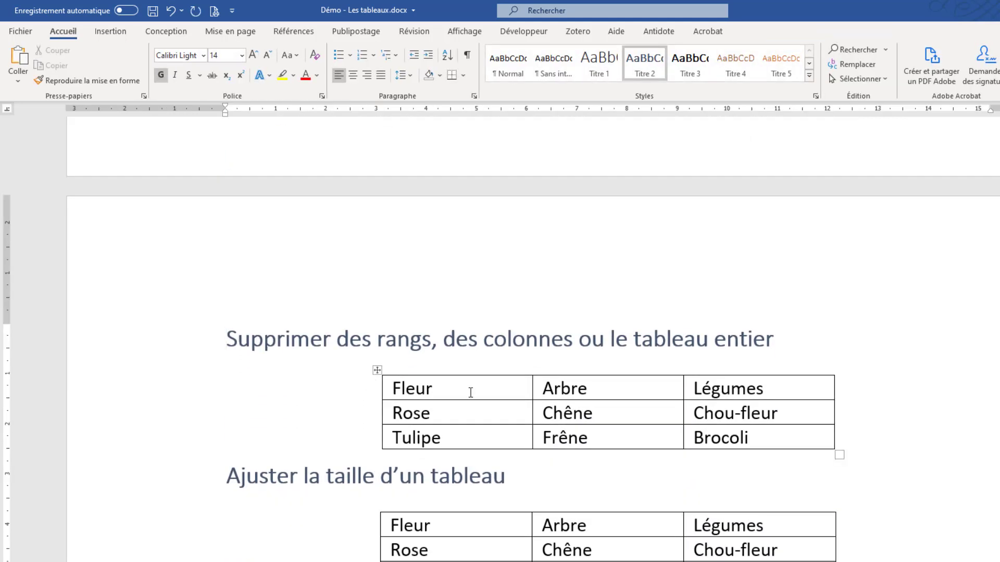
- Delete the Fleur, Arbre, Légumes header row from the table under "Supprimer des rangs, des colonnes ou le tableau entier"
left_click(448, 389)
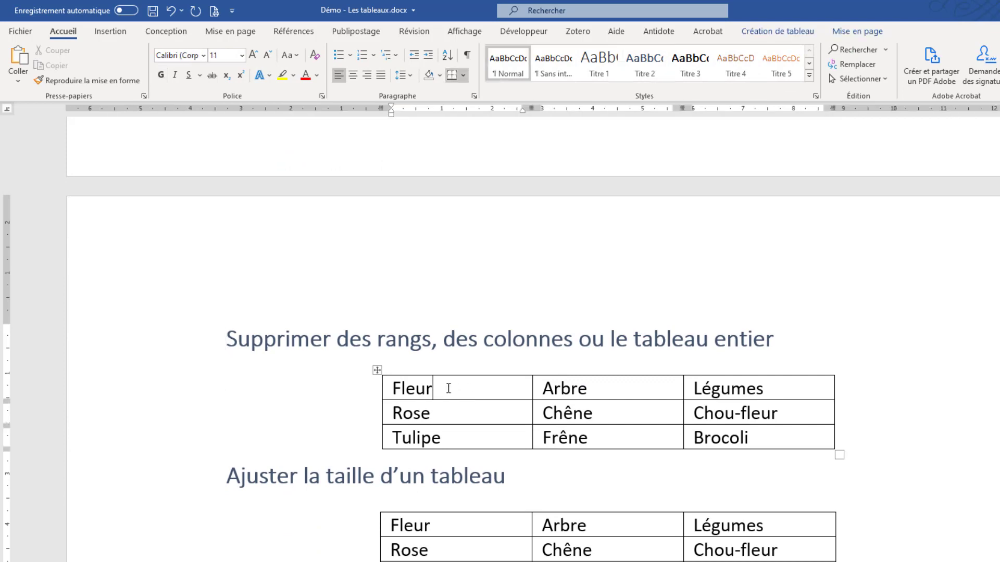
left_click(857, 32)
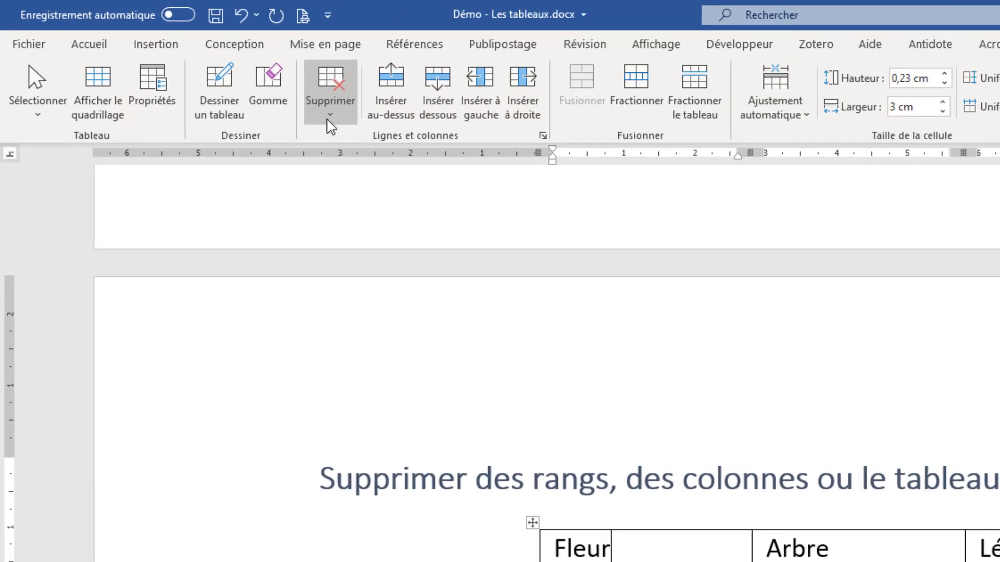
left_click(234, 79)
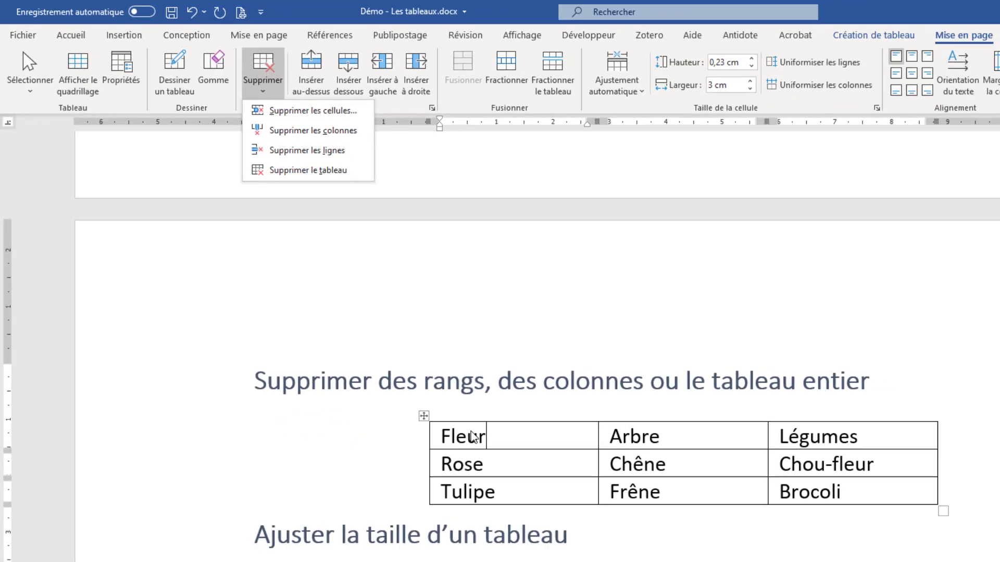
left_click(566, 520)
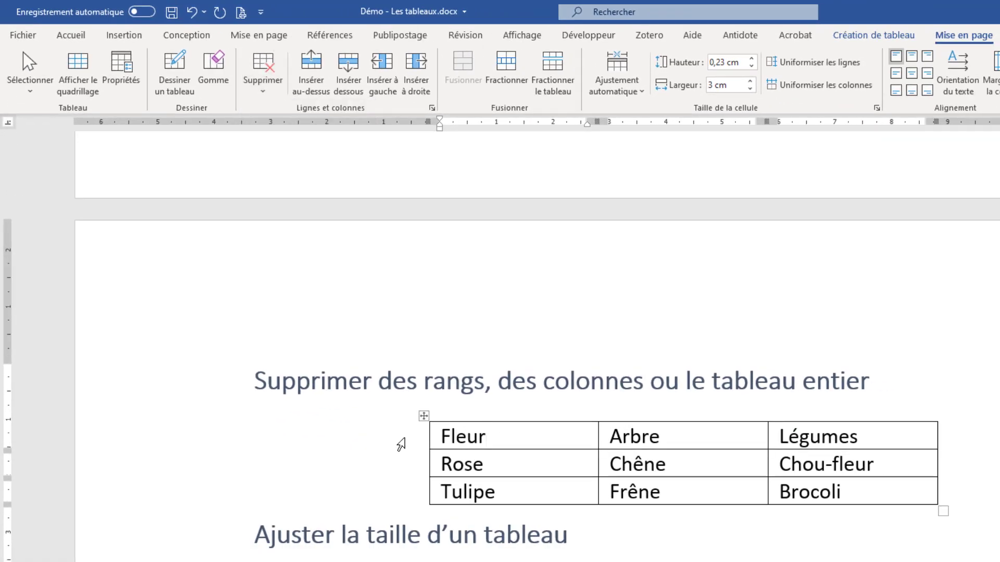
left_click(401, 445)
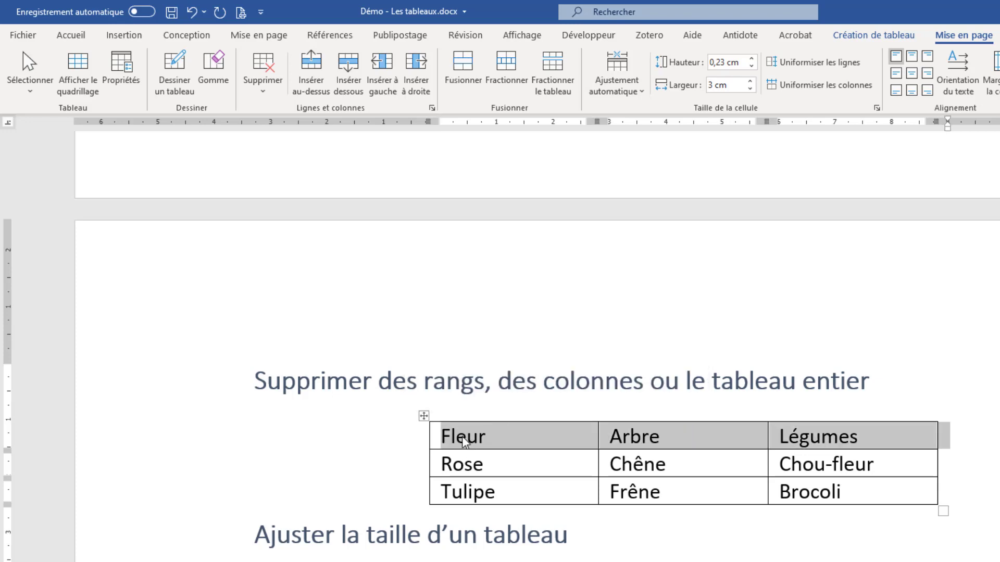
right_click(462, 440)
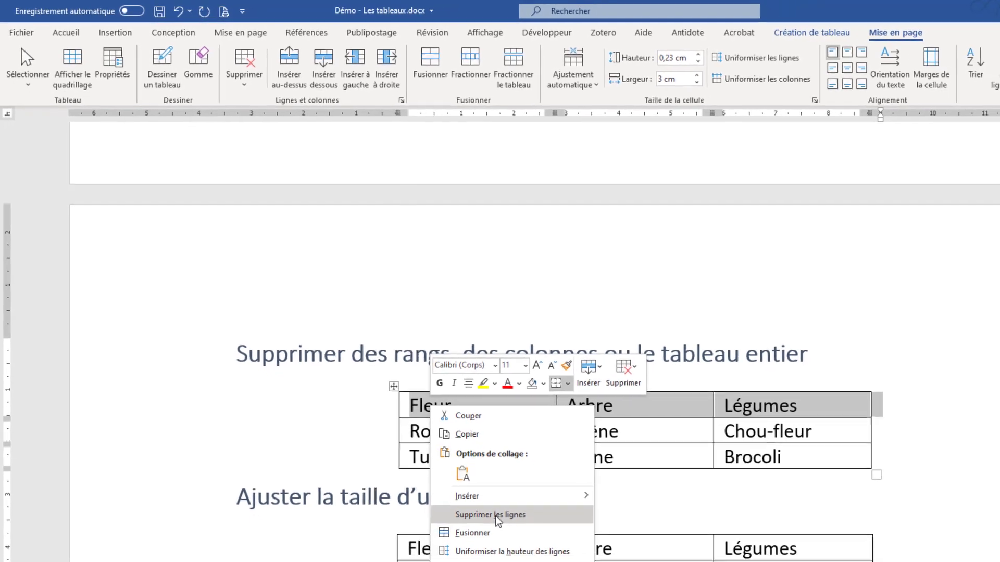
left_click(529, 551)
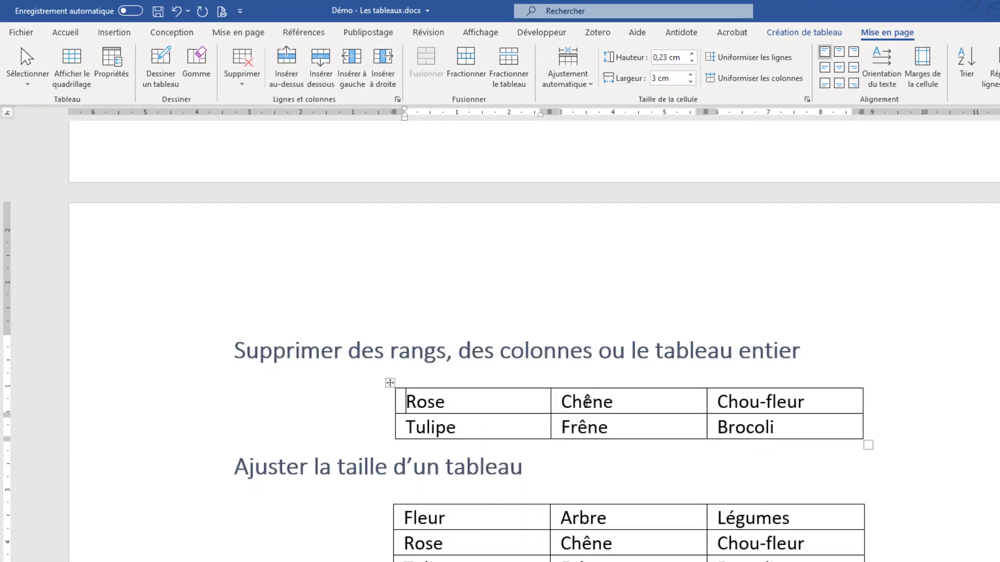
- Delete the Chêne cell from the table, shifting the remaining cells up
right_click(587, 402)
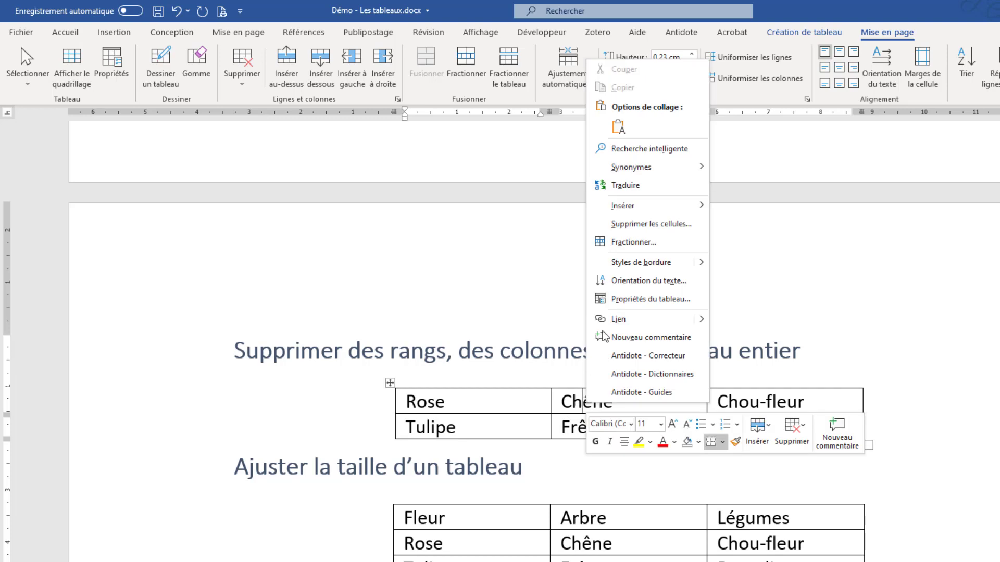
left_click(646, 229)
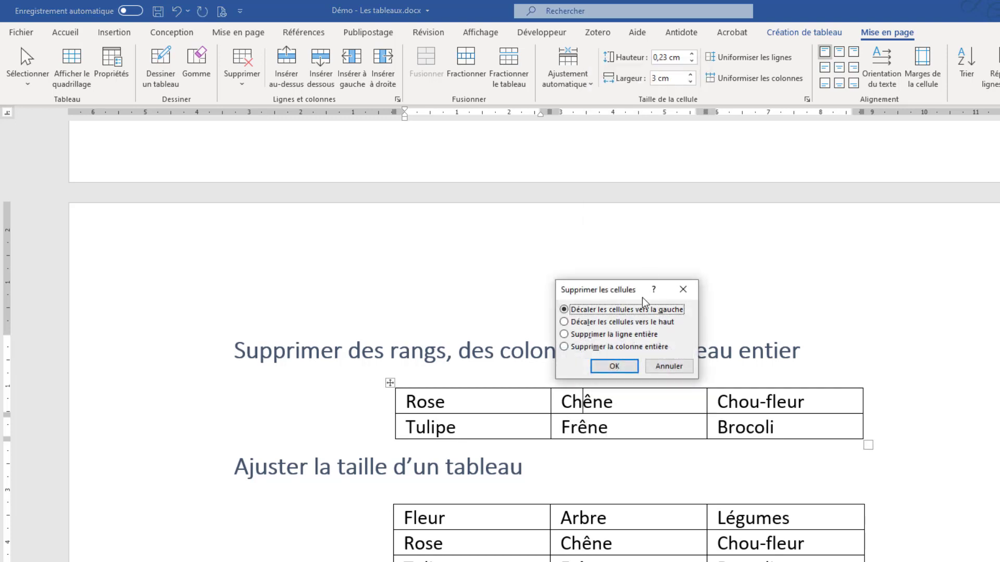
left_click(659, 326)
left_click(615, 367)
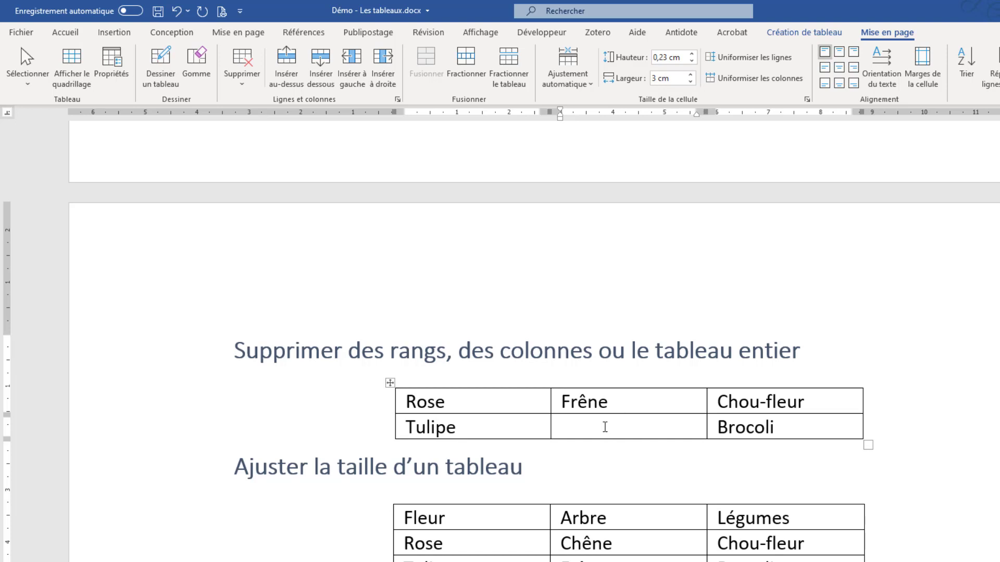
- Delete the entire table under the heading "Supprimer des rangs, des colonnes ou le tableau entier"
left_click(390, 382)
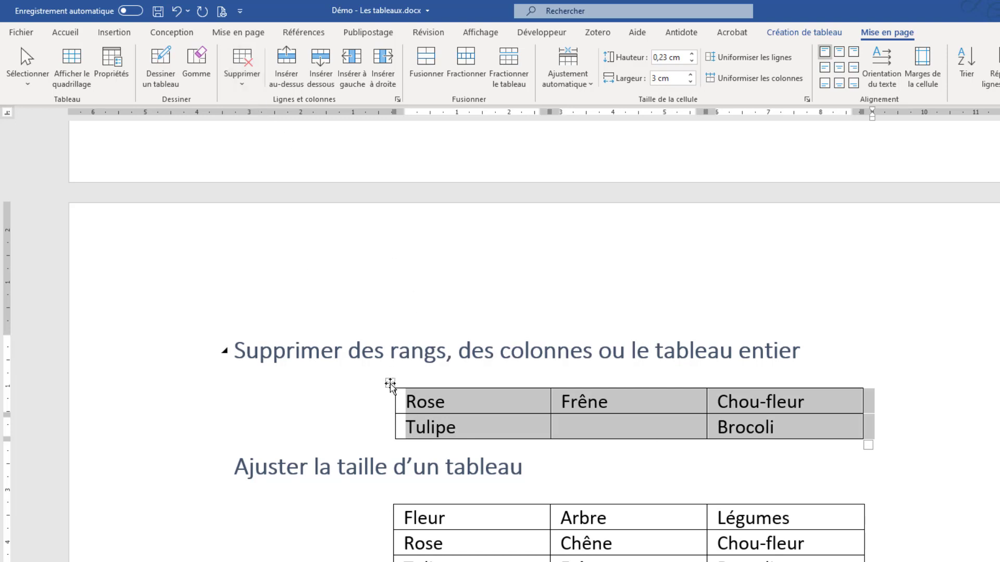
right_click(426, 412)
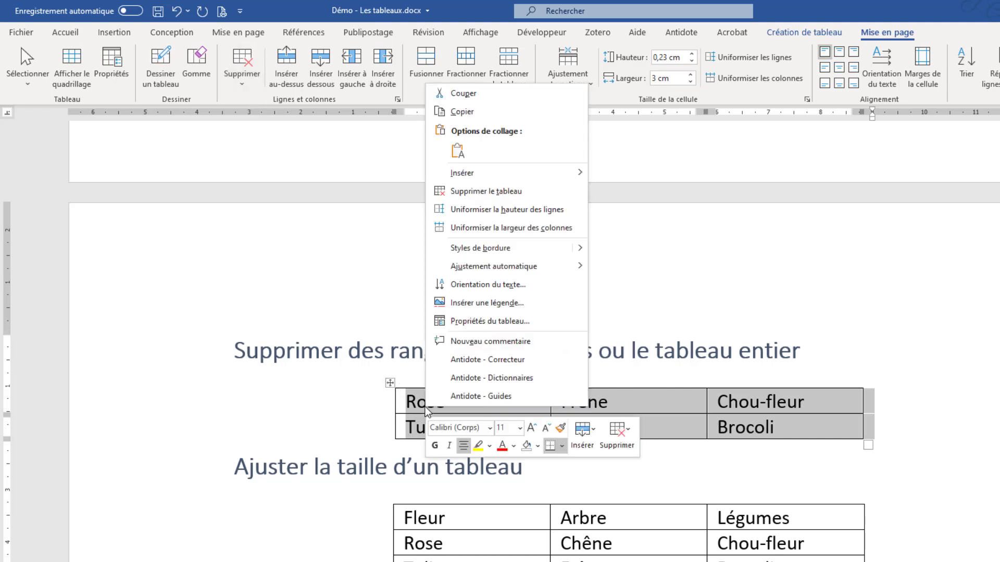
left_click(470, 191)
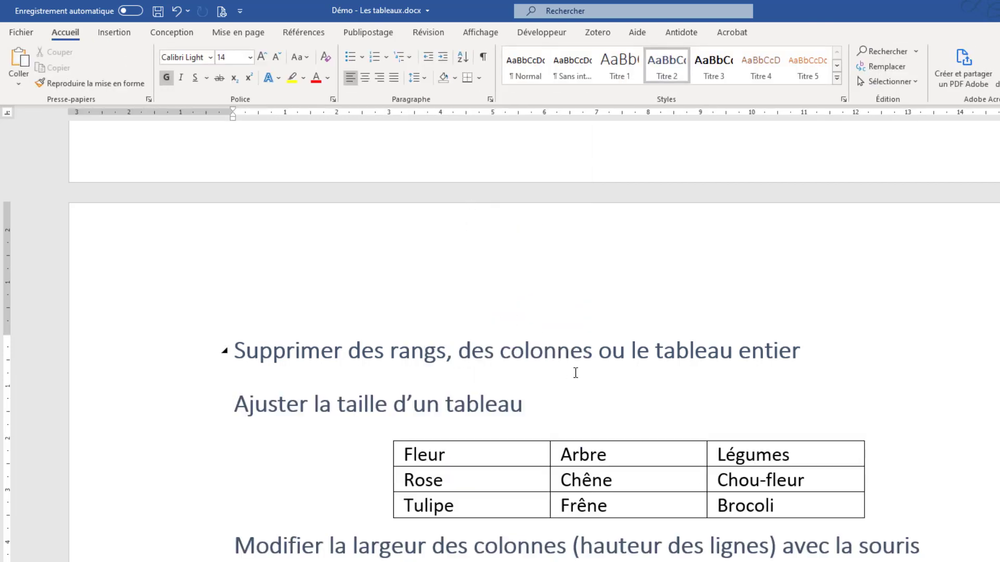
- AutoFit the table under "Ajuster la taille d'un tableau" first to its contents and next to the window
scroll(560, 411, "down", 1)
scroll(557, 415, "down", 3)
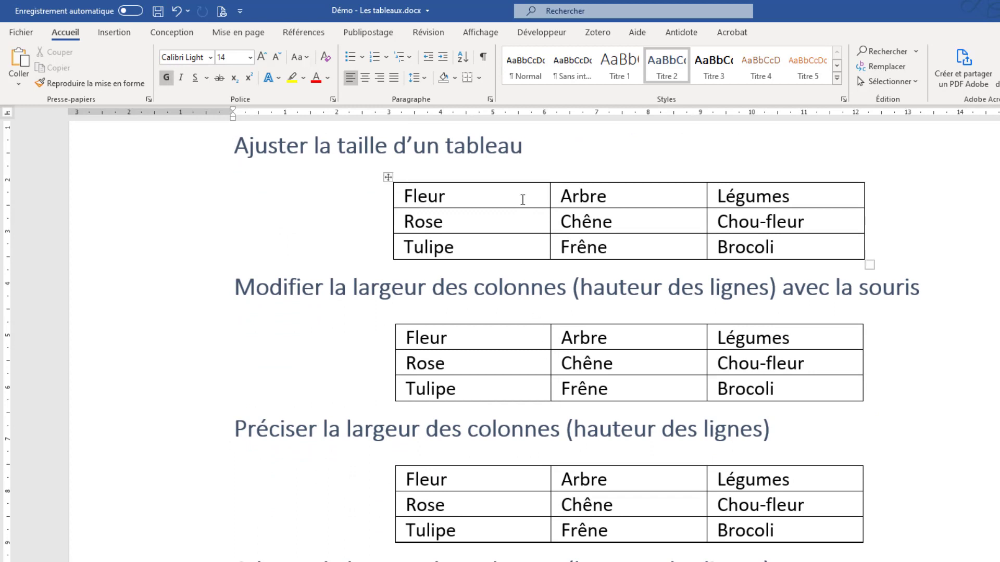
left_click(520, 195)
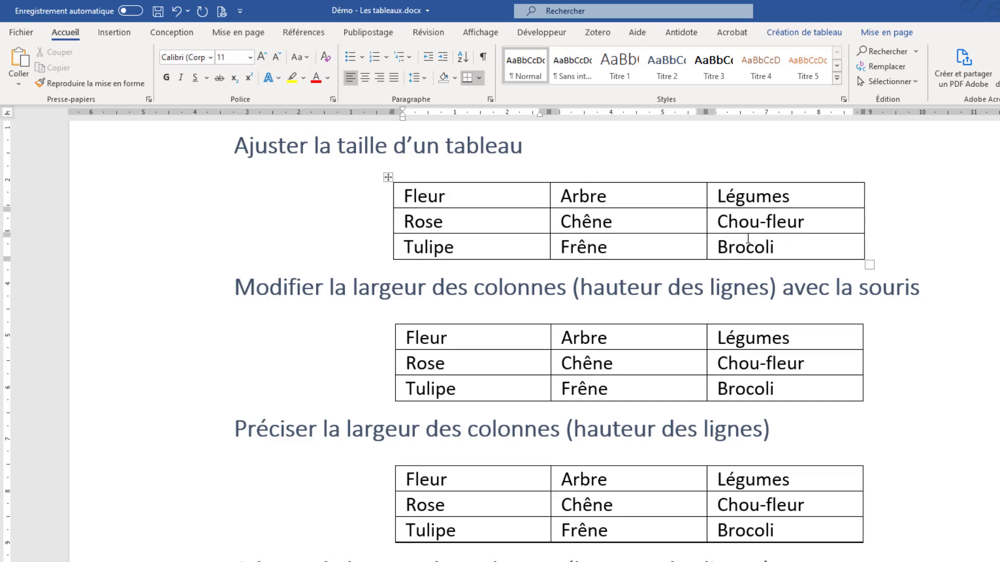
left_click(752, 225)
left_click(813, 35)
left_click(885, 33)
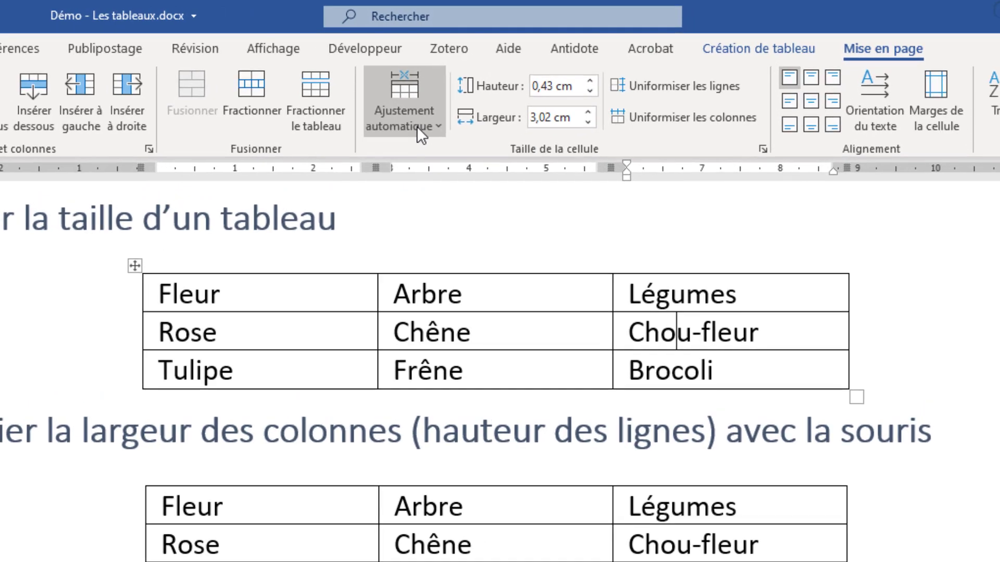
left_click(516, 100)
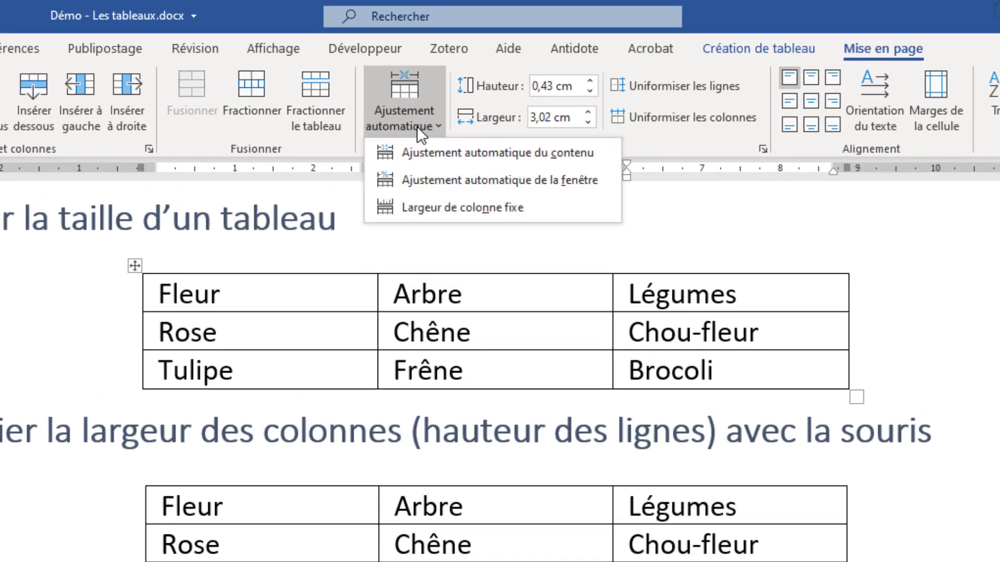
left_click(431, 155)
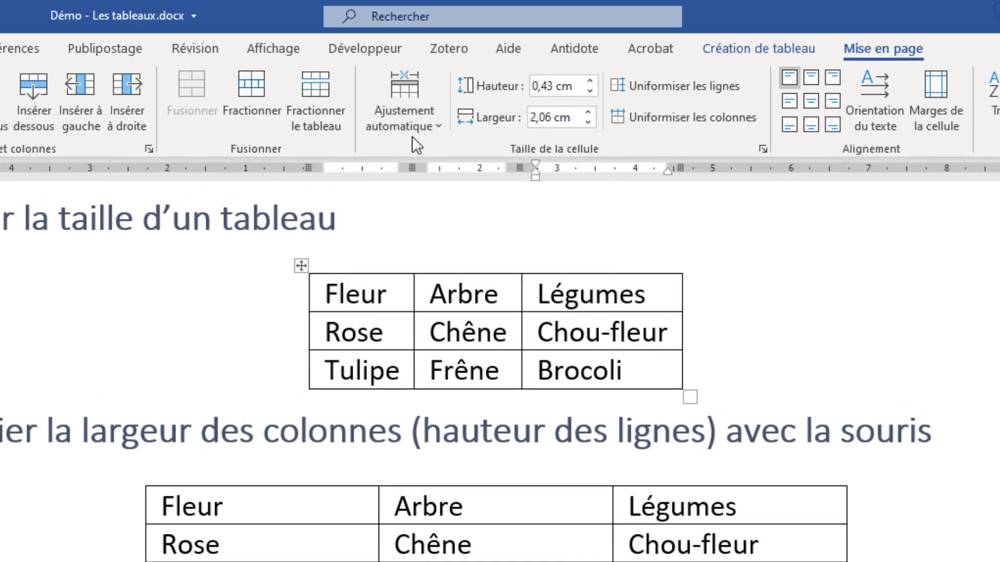
left_click(411, 134)
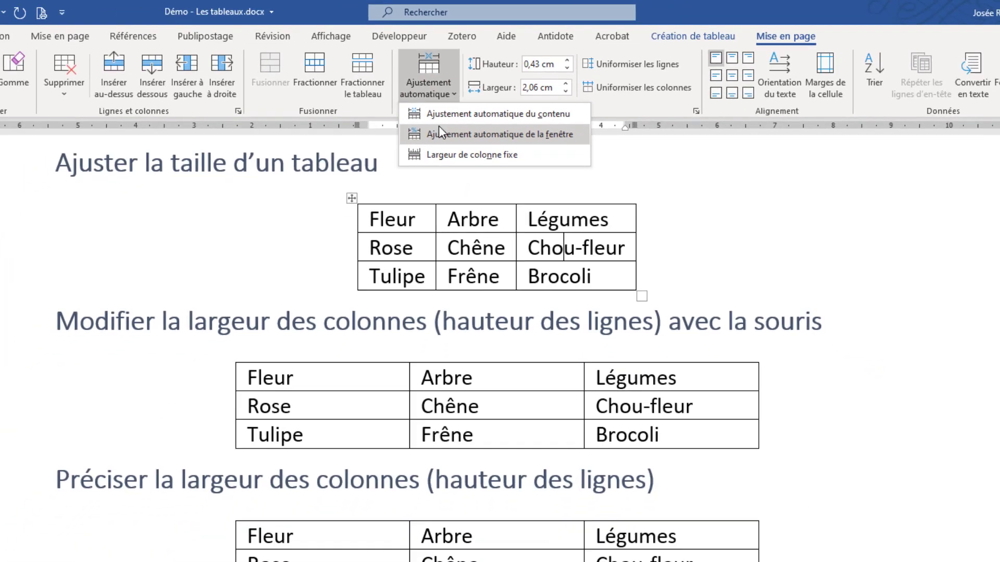
left_click(422, 175)
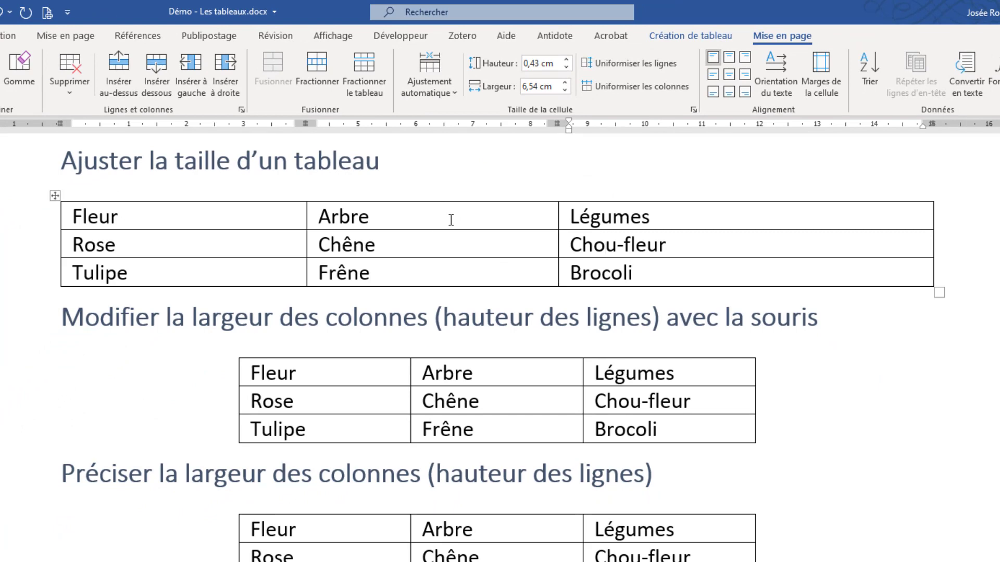
- In the "avec la souris" table, narrow the Fleur column to about 2.24 cm, narrow the Arbre column, and pull the table's right border inward
scroll(451, 220, "down", 3)
left_click(397, 302)
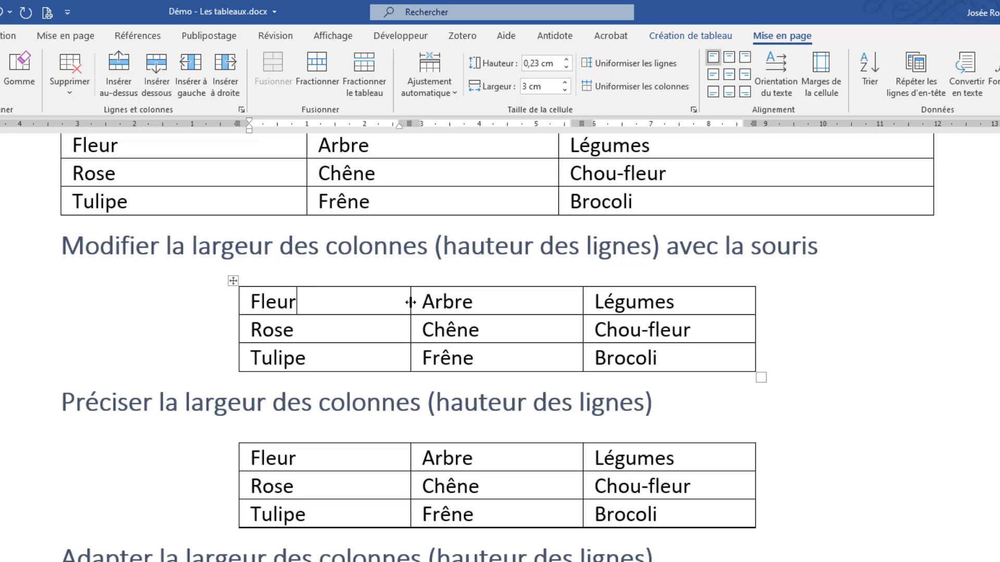
left_click_drag(410, 302, 367, 300)
left_click_drag(581, 301, 483, 300)
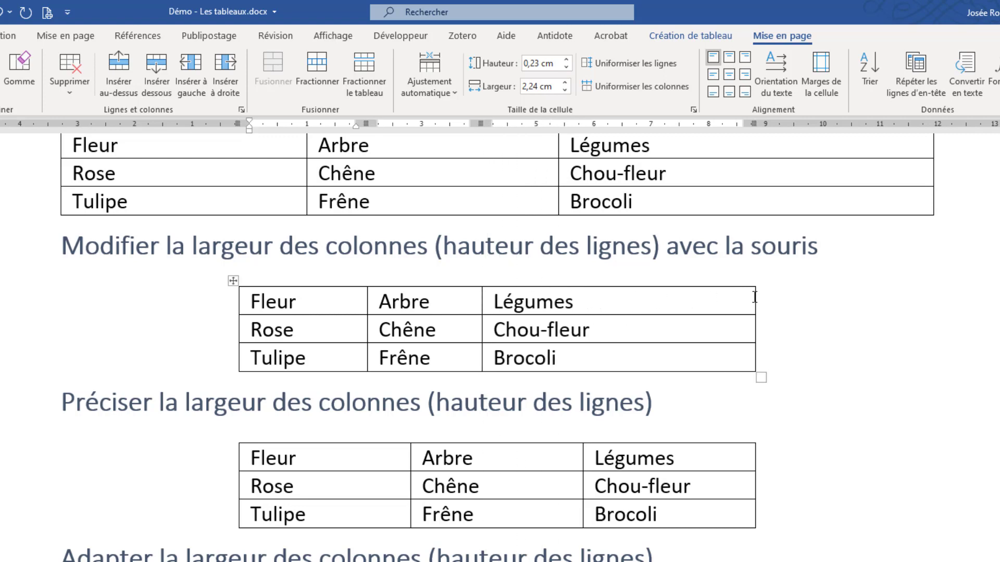
left_click_drag(754, 297, 719, 314)
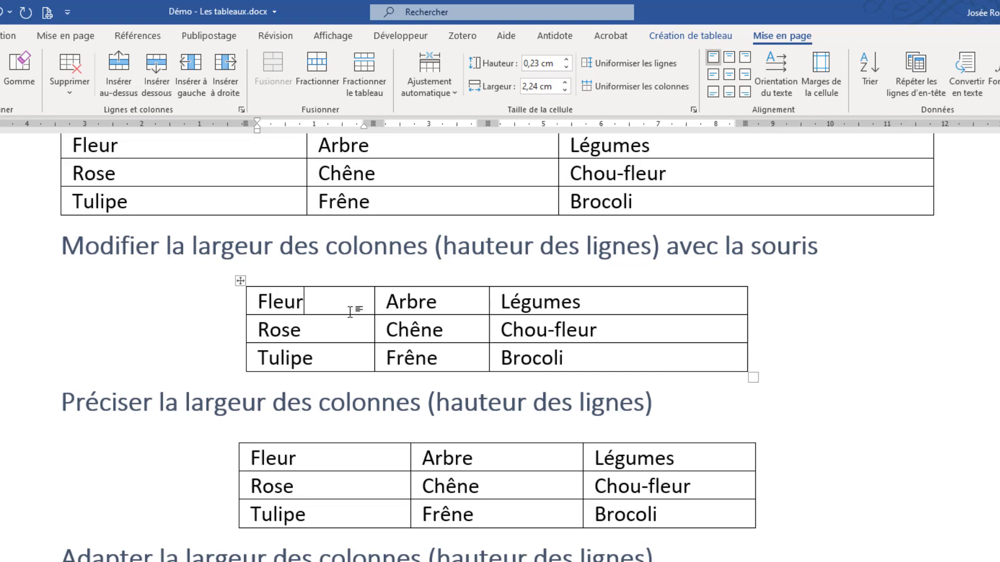
mouse_move(354, 315)
left_mouse_down()
mouse_move(355, 378)
mouse_move(348, 319)
left_mouse_up()
- Set the height of the Fleur header row to 2 cm in the table under "Préciser la largeur des colonnes (hauteur des lignes)"
scroll(348, 312, "down", 4)
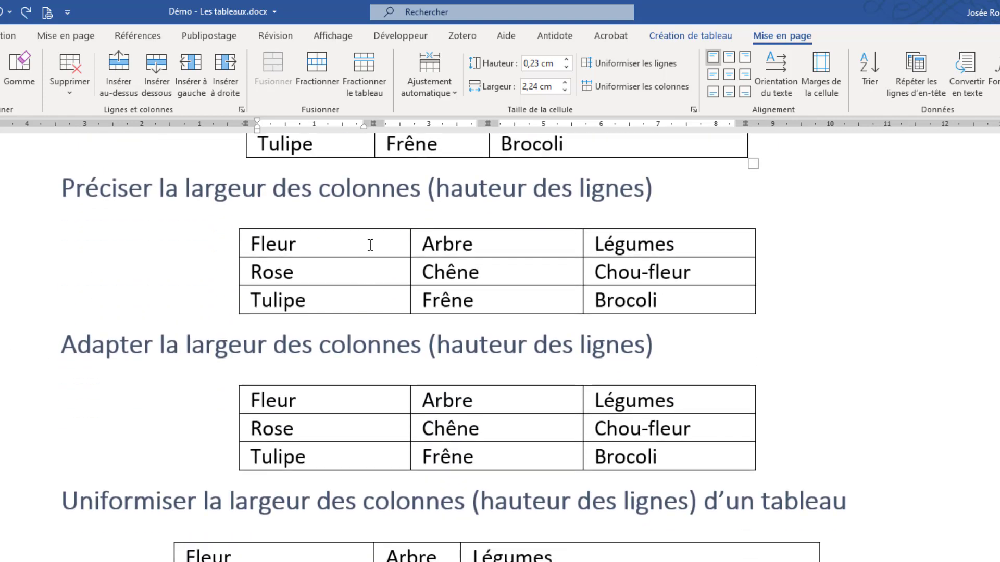
left_click(370, 244)
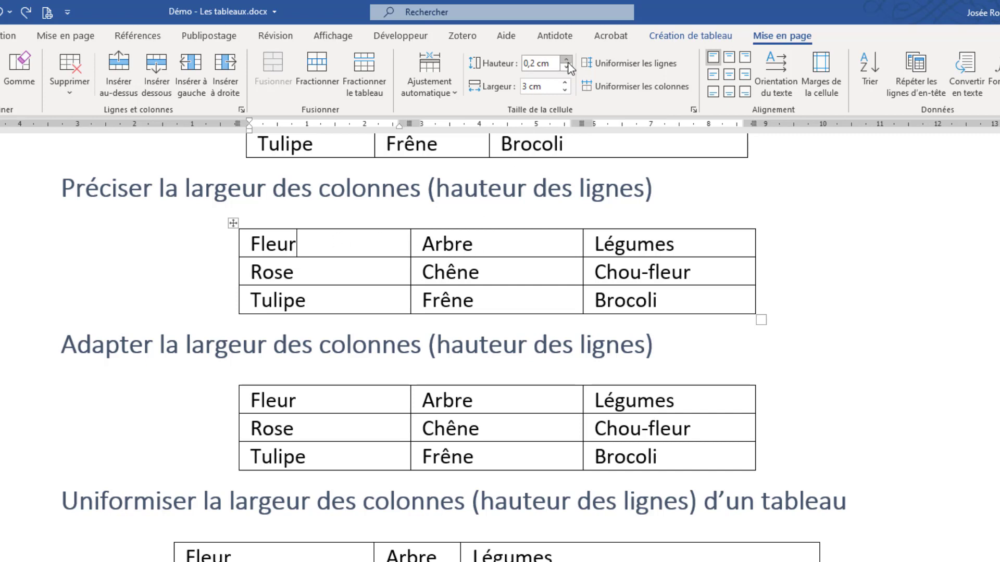
left_click(541, 63)
type("2")
key("Tab")
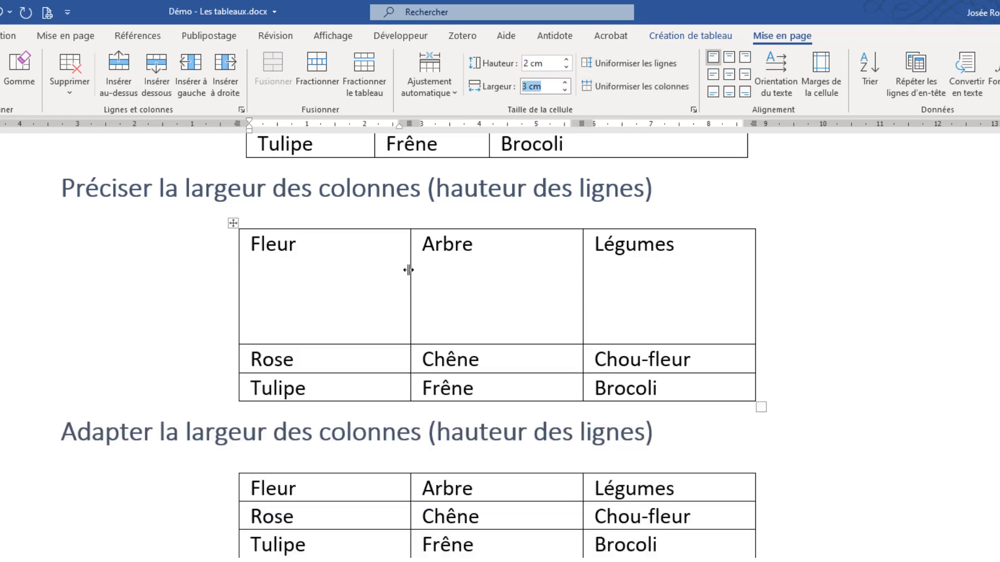
left_click(395, 361)
left_click(393, 383)
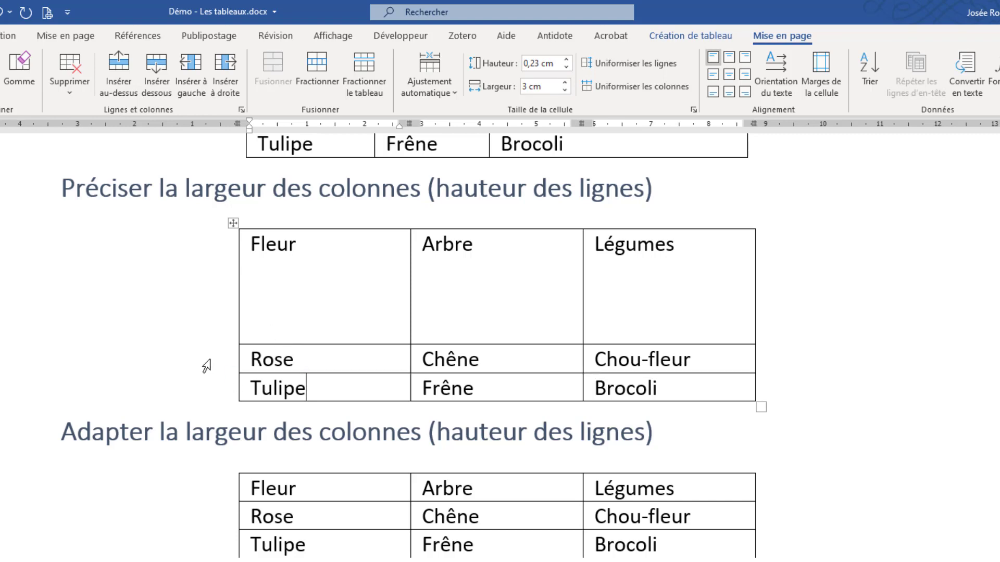
- Set the height of all three rows in the "Préciser la largeur des colonnes" table to 1 cm
left_click_drag(203, 392, 206, 302)
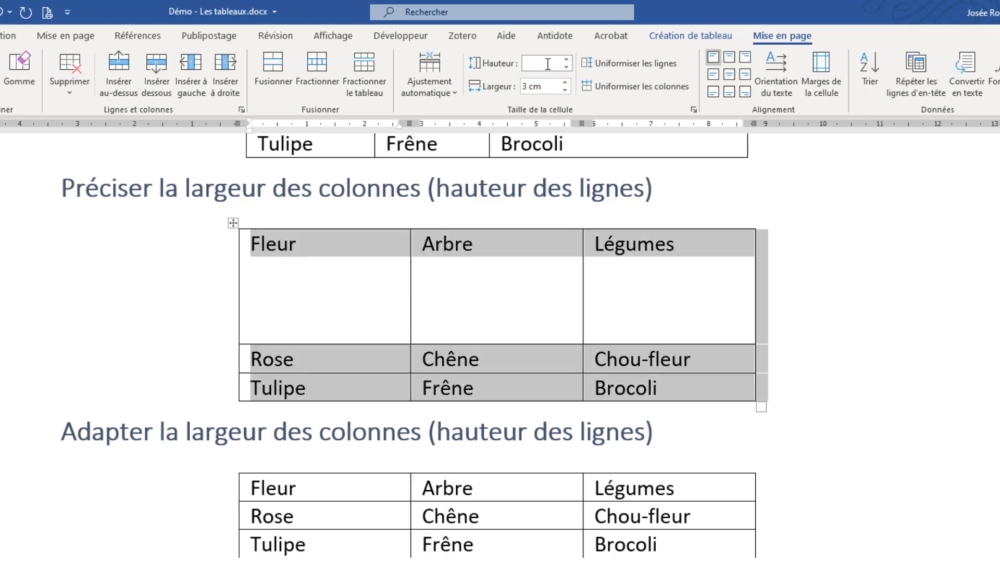
type("1")
key("Return")
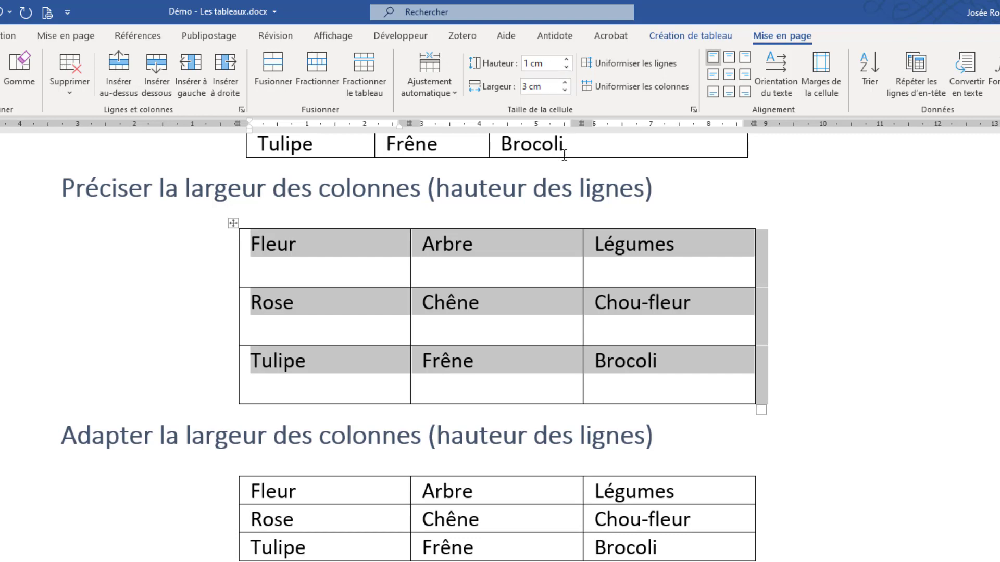
left_click(536, 282)
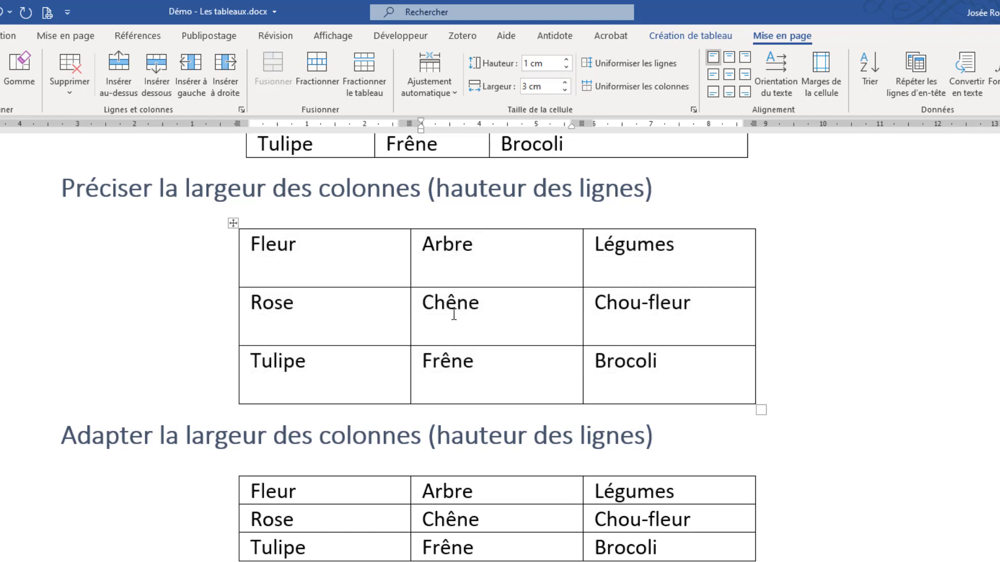
- In the "Adapter la largeur des colonnes" table, try fitting the Fleur column and the Légumes column to their contents, undoing each fit
scroll(453, 312, "down", 4)
scroll(453, 313, "down", 2)
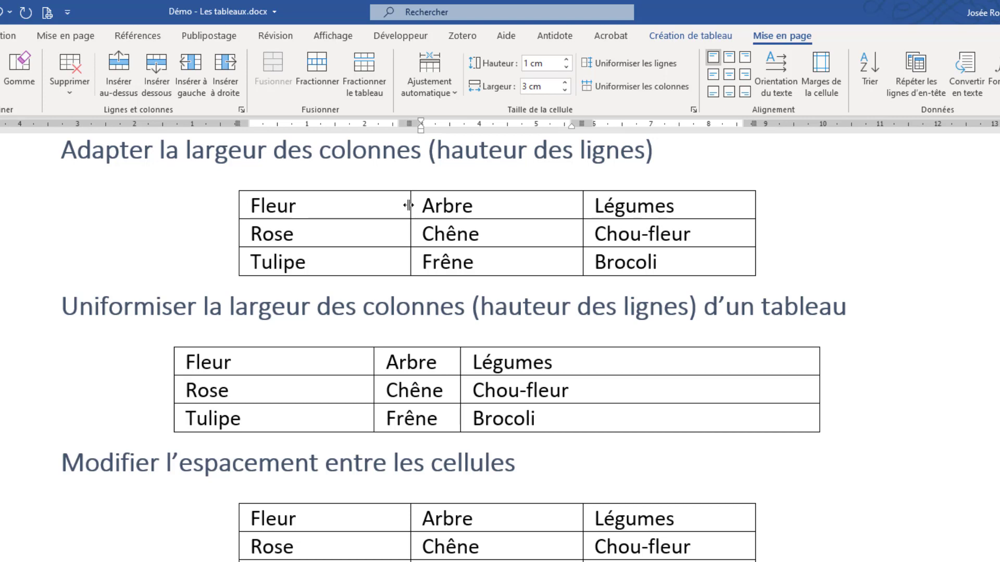
scroll(408, 205, "up", 4)
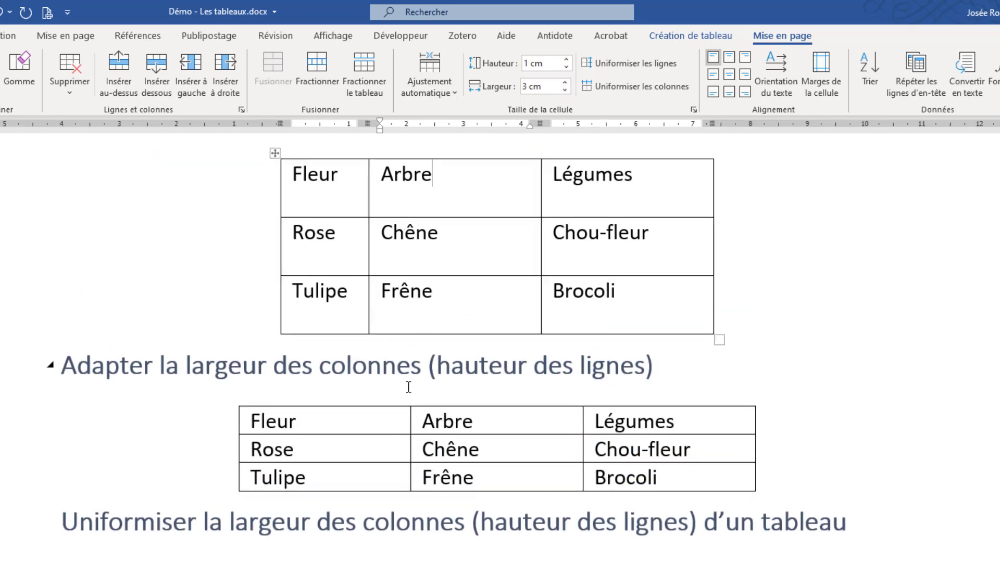
scroll(406, 365, "down", 3)
double_click(408, 281)
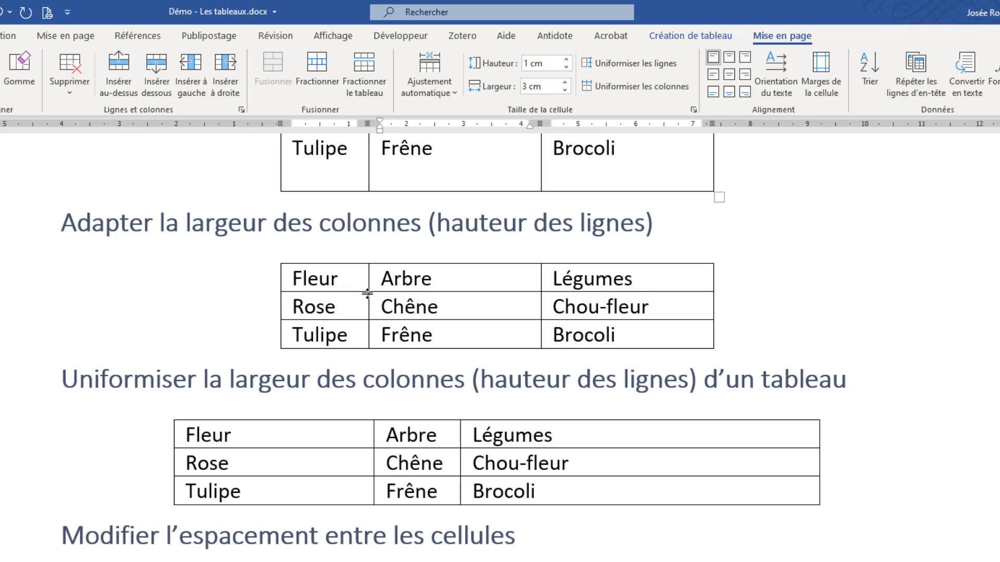
key("ctrl+z")
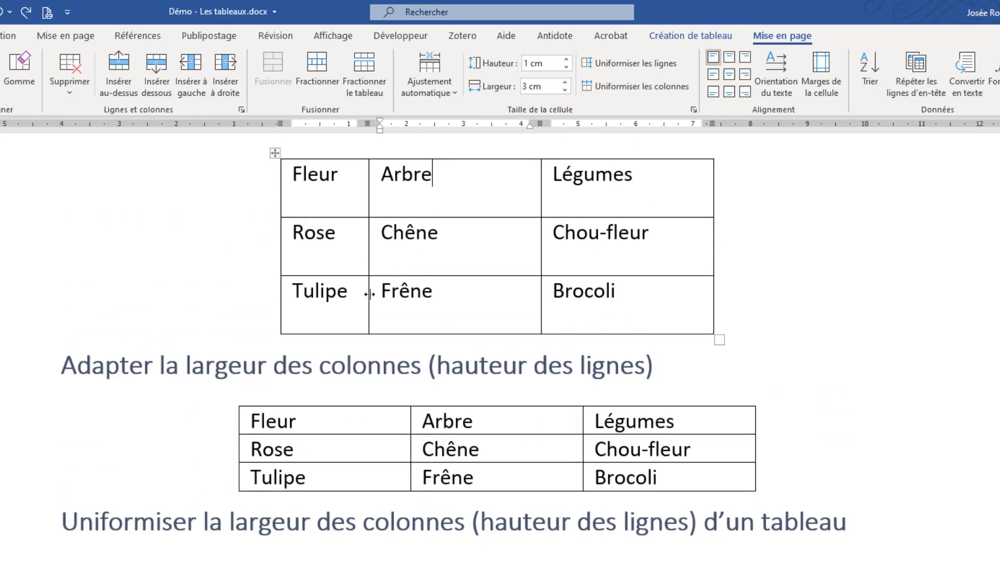
scroll(564, 365, "down", 2)
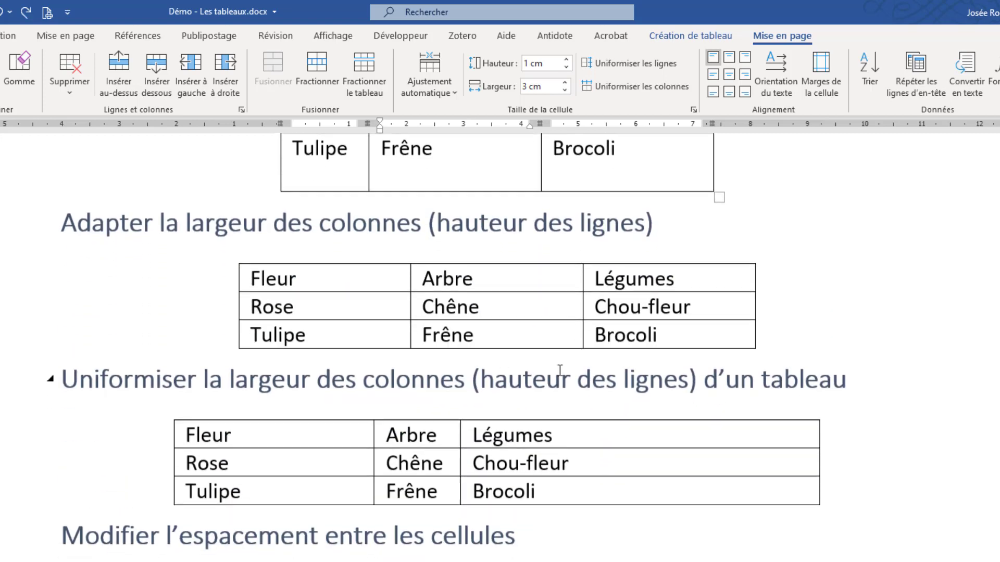
double_click(754, 282)
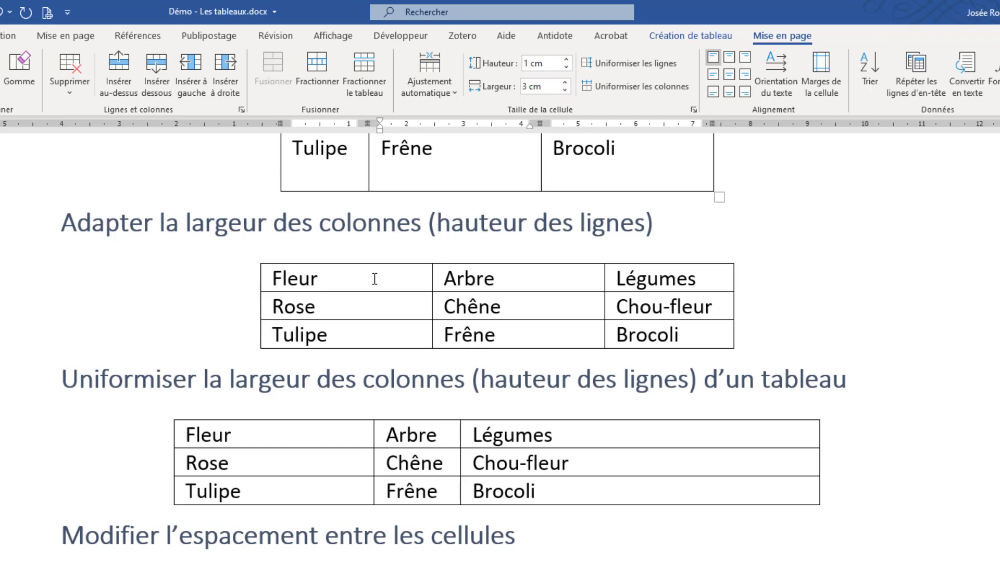
scroll(367, 240, "up", 3)
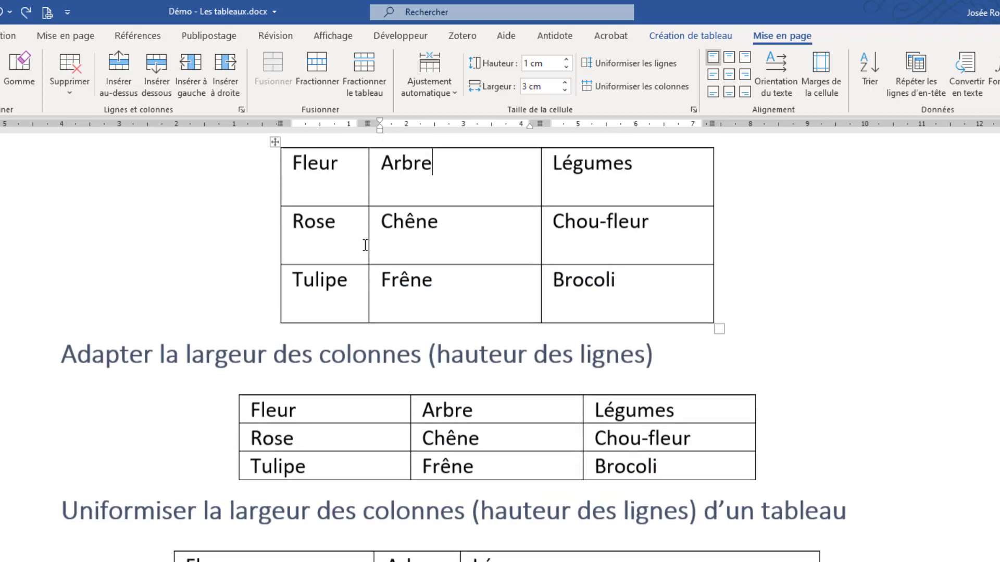
- Fit all the columns of the "Adapter la largeur des colonnes" table to their contents at once
scroll(342, 417, "down", 1)
left_click(265, 350)
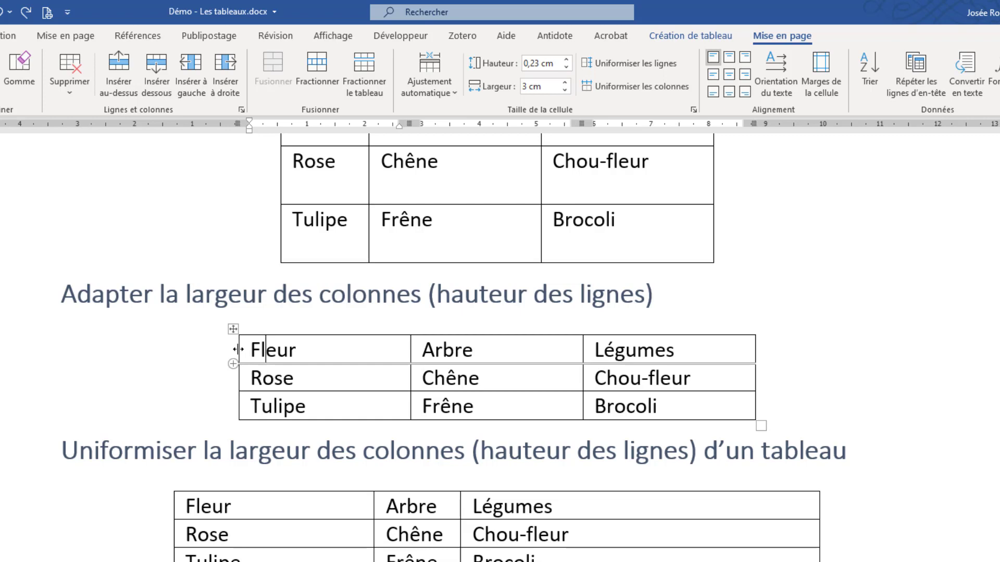
double_click(238, 349)
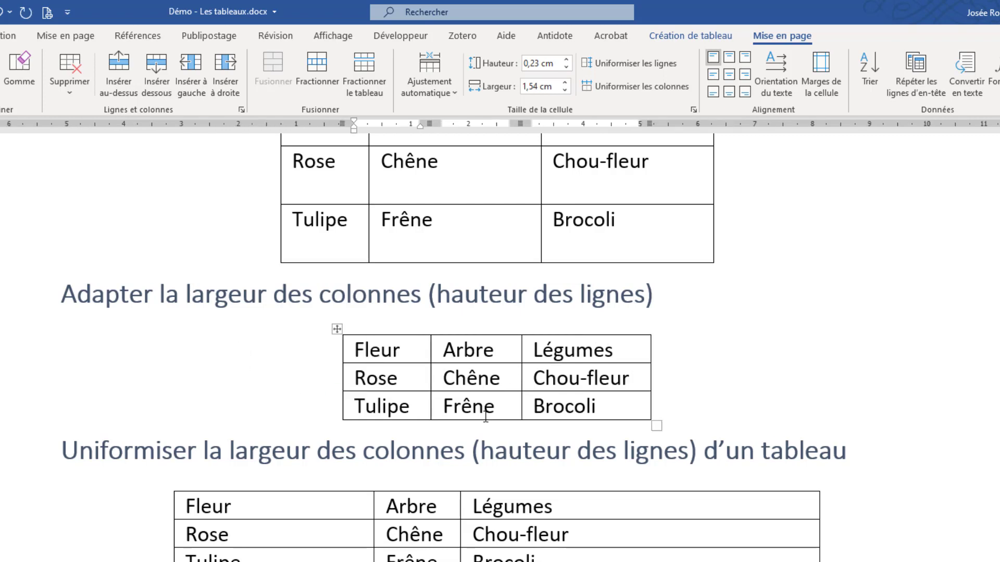
- Distribute all columns evenly in the "Uniformiser la largeur des colonnes" table and undo the change
scroll(485, 416, "down", 4)
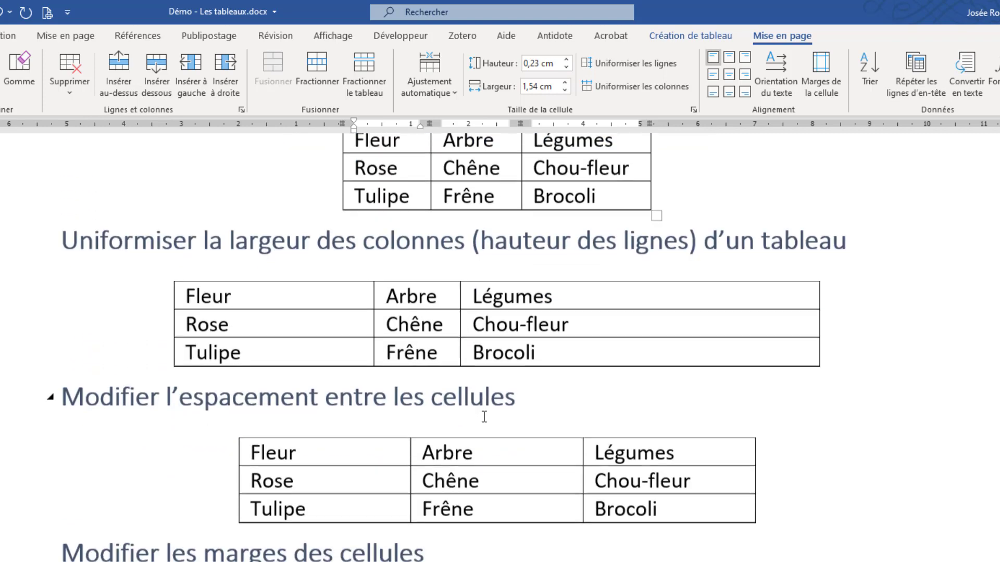
left_click(343, 292)
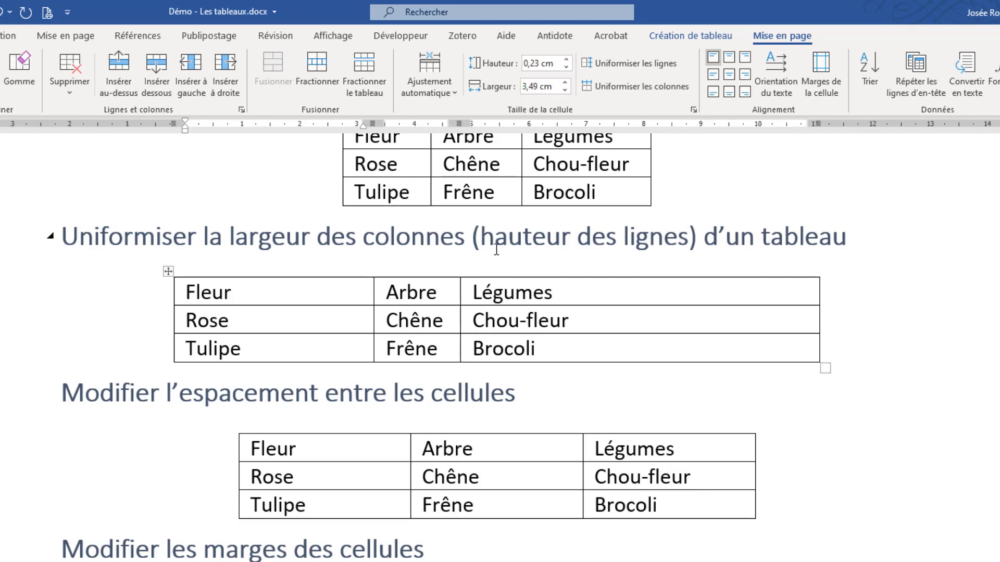
left_click(624, 92)
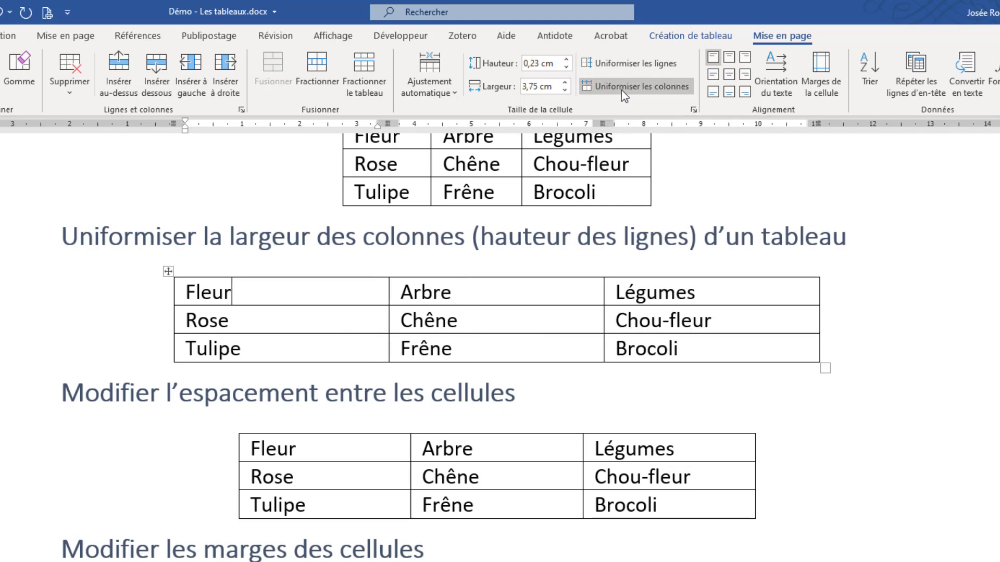
key("ctrl+z")
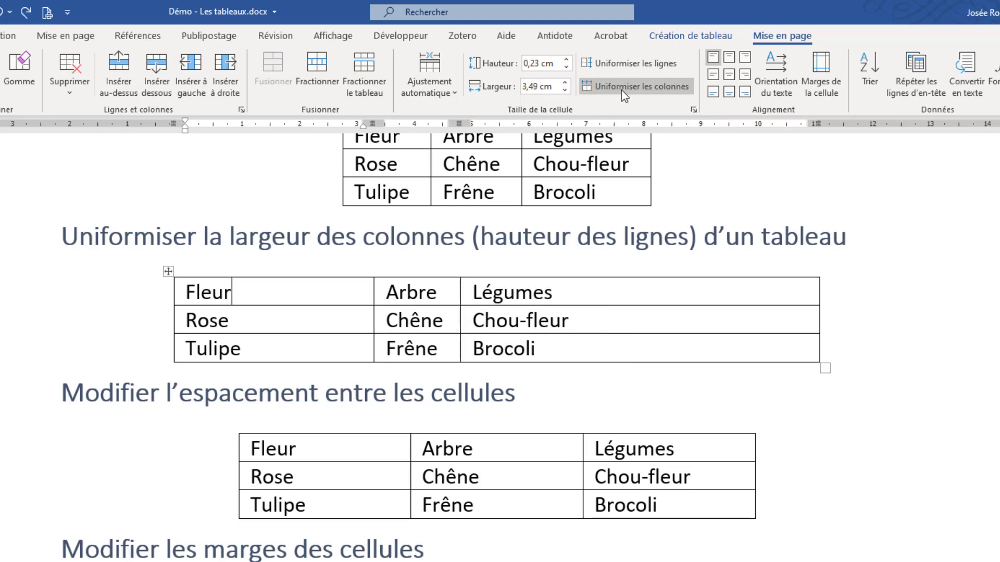
- Distribute only the Arbre and Légumes columns evenly in the "Uniformiser la largeur des colonnes" table
left_click(493, 291)
left_click_drag(438, 276, 486, 301)
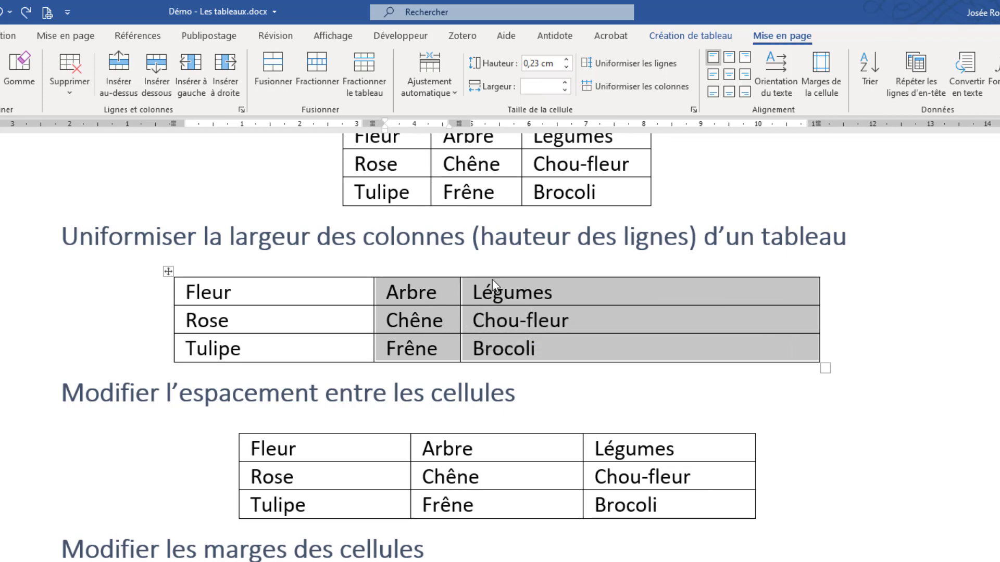
left_click(619, 87)
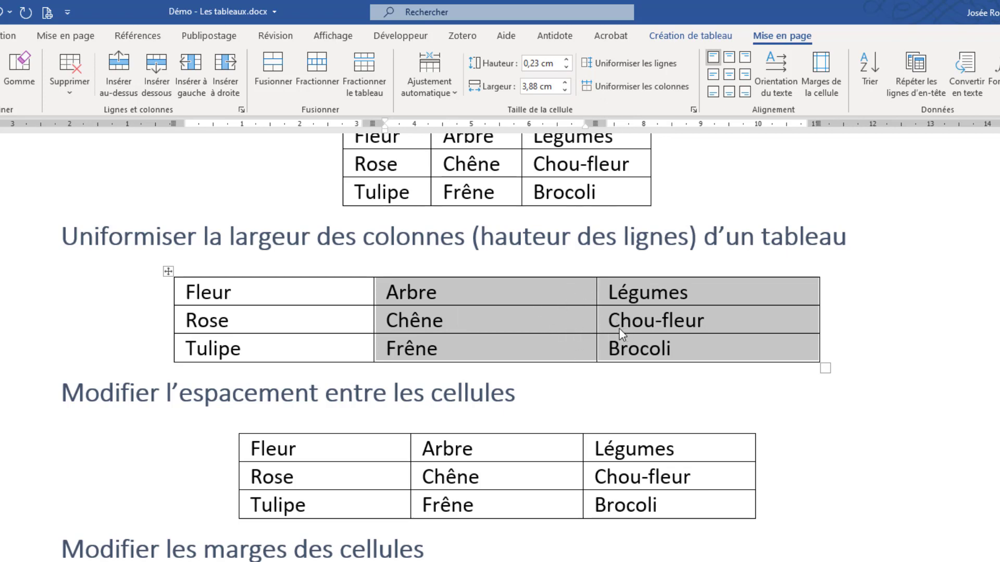
left_click(514, 327)
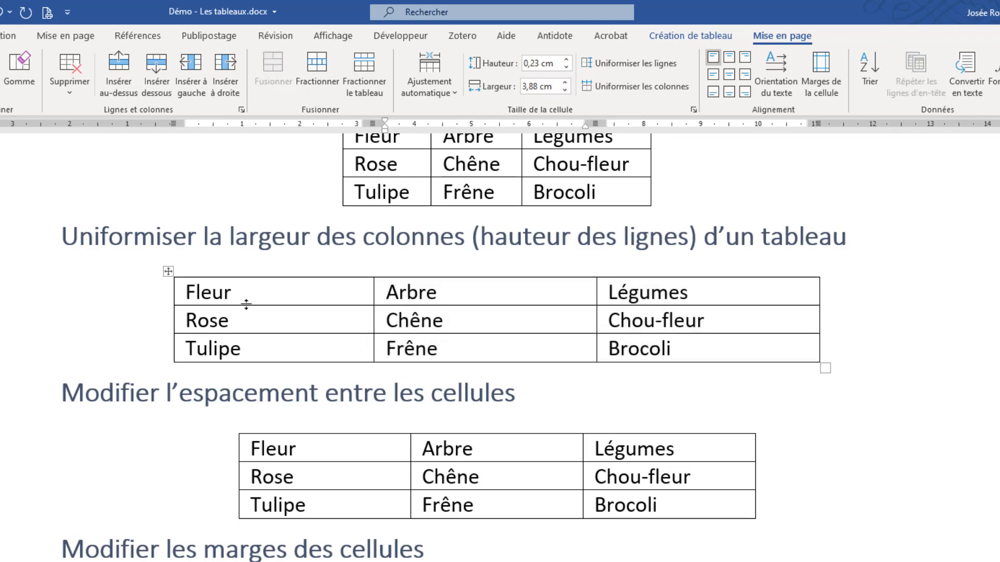
- Make the Fleur header row taller in the "Uniformiser" table and distribute the heights of all three rows evenly
left_click_drag(248, 306, 252, 331)
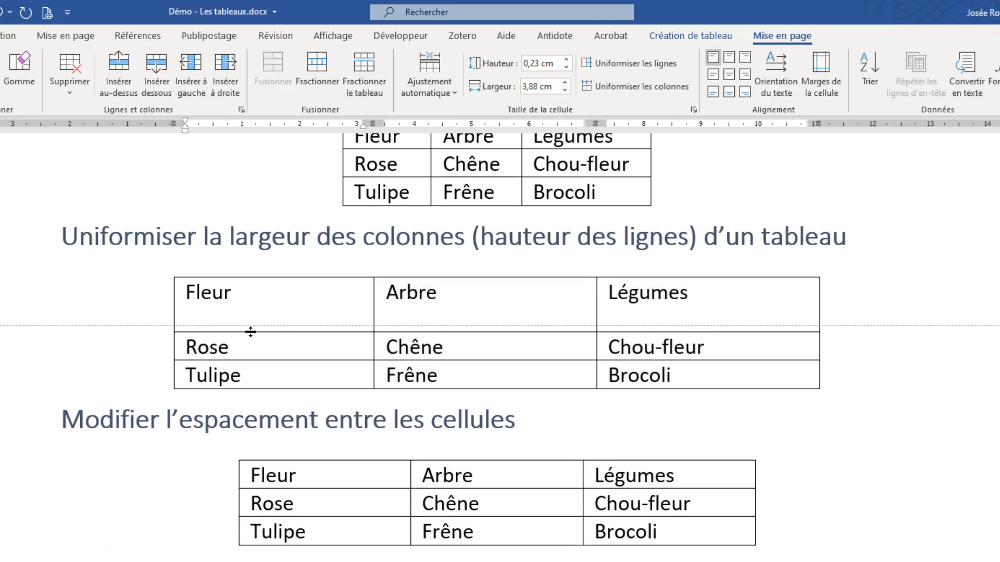
left_click_drag(126, 319, 143, 392)
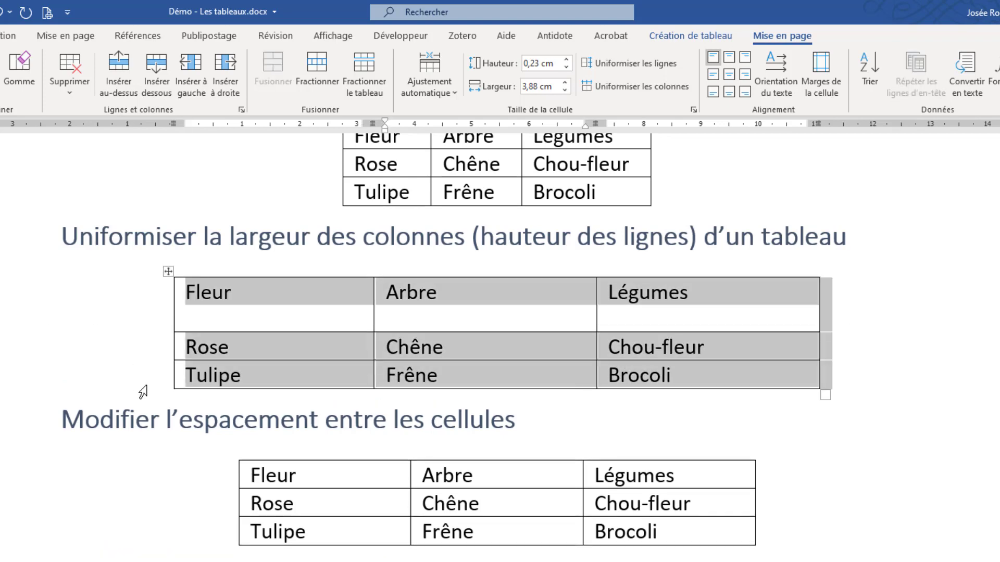
left_click(604, 64)
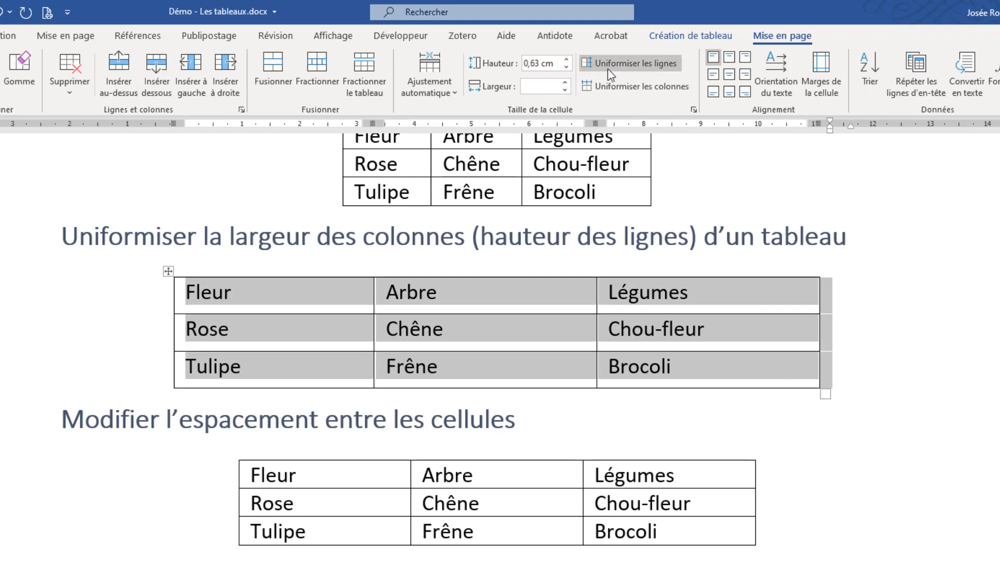
left_click(492, 336)
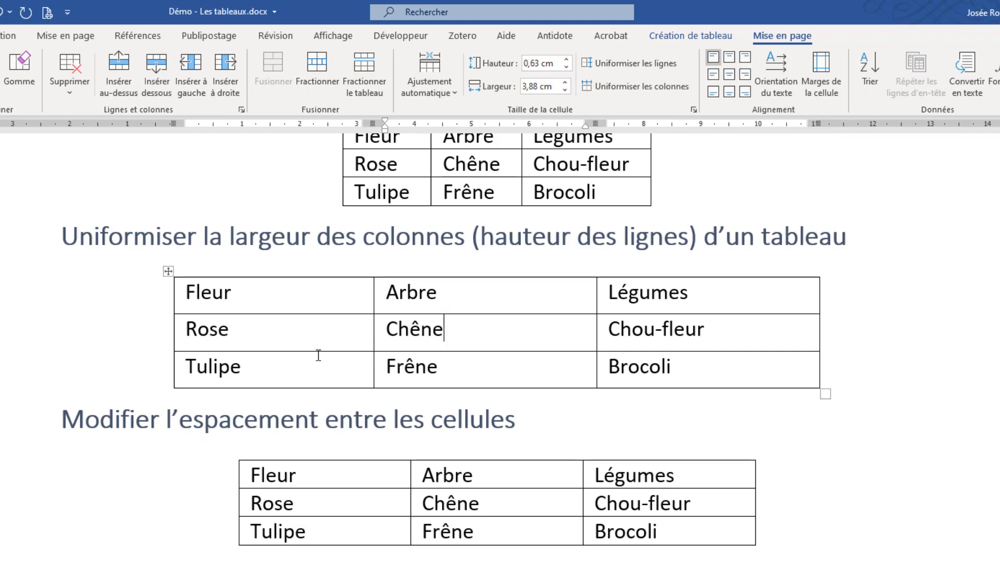
- Allow spacing between the cells of the table under "Modifier l'espacement entre les cellules" and increase the spacing amount
scroll(318, 355, "down", 6)
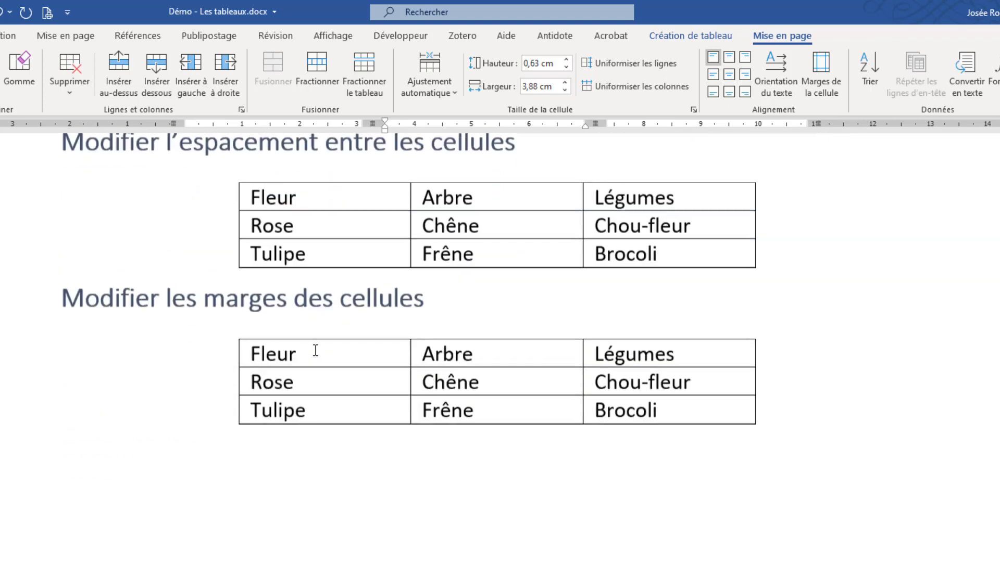
scroll(316, 350, "up", 2)
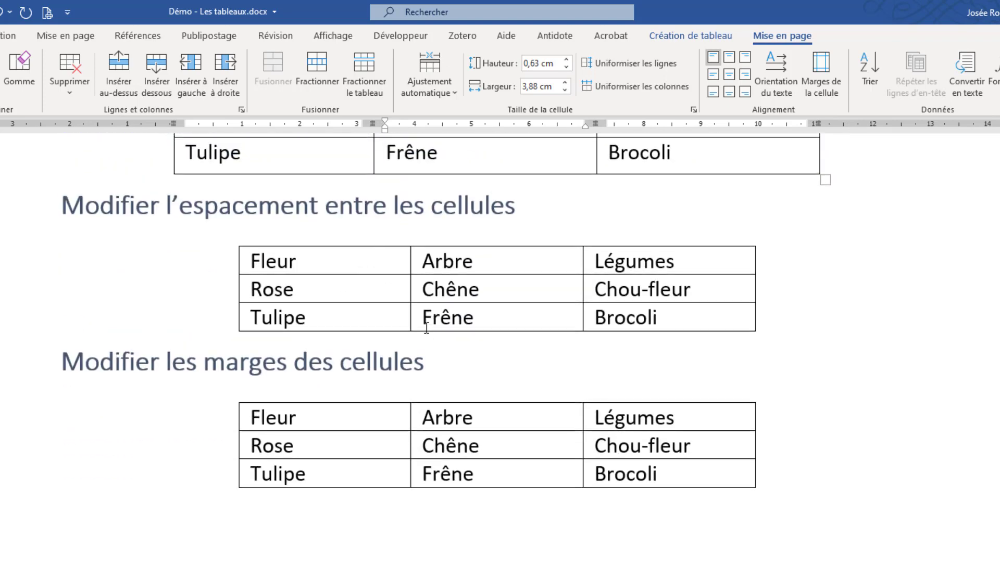
left_click(368, 258)
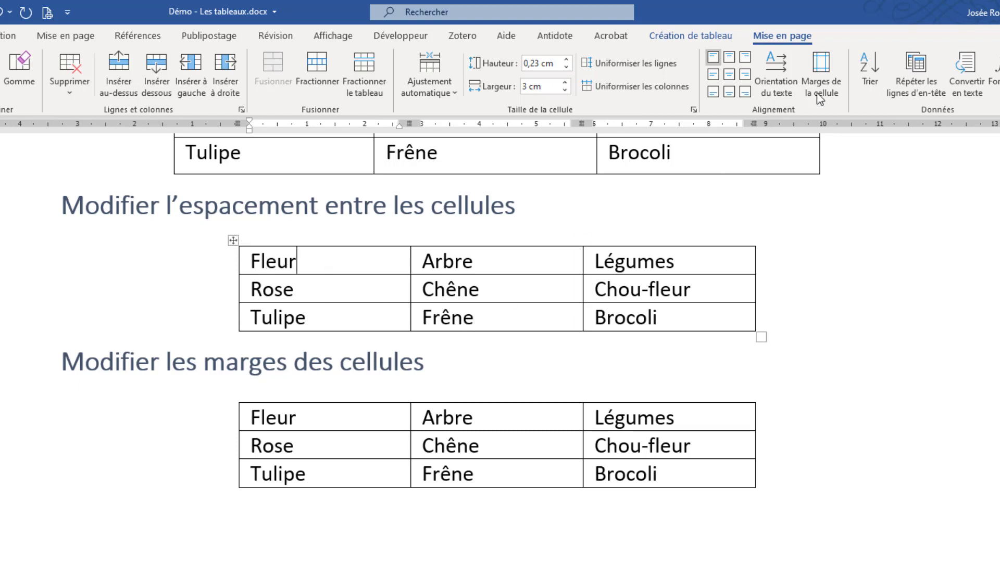
left_click(823, 81)
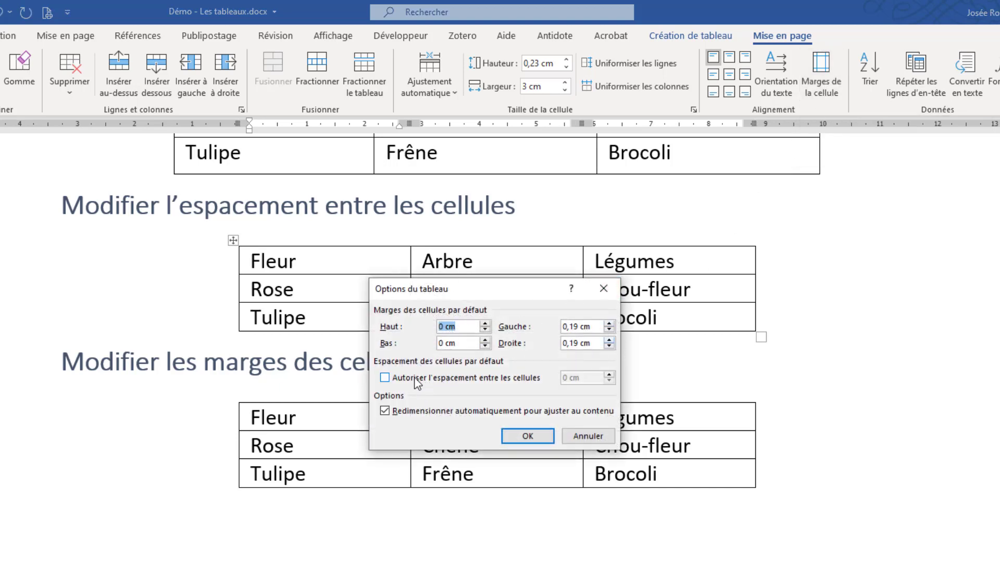
left_click(385, 378)
left_click(608, 374)
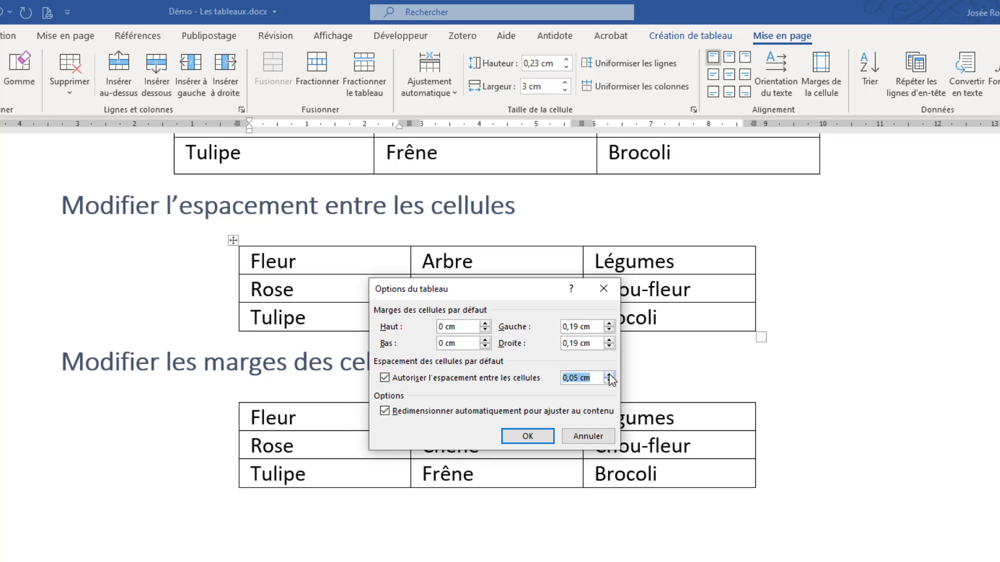
left_click(609, 375)
left_click(609, 374)
left_click(609, 375)
left_click(527, 437)
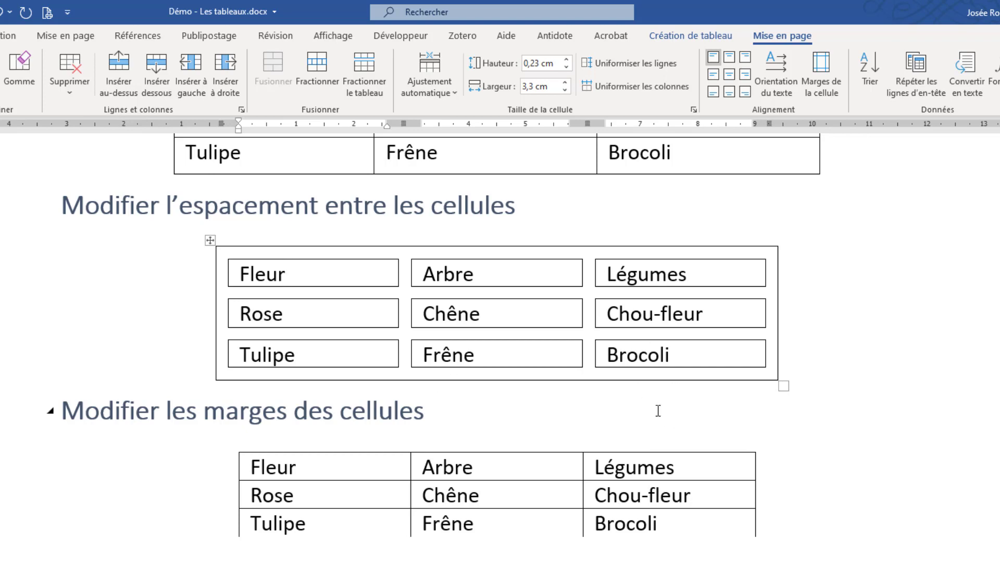
- Insert a page break before the heading "Modifier les marges des cellules"
left_click(68, 411)
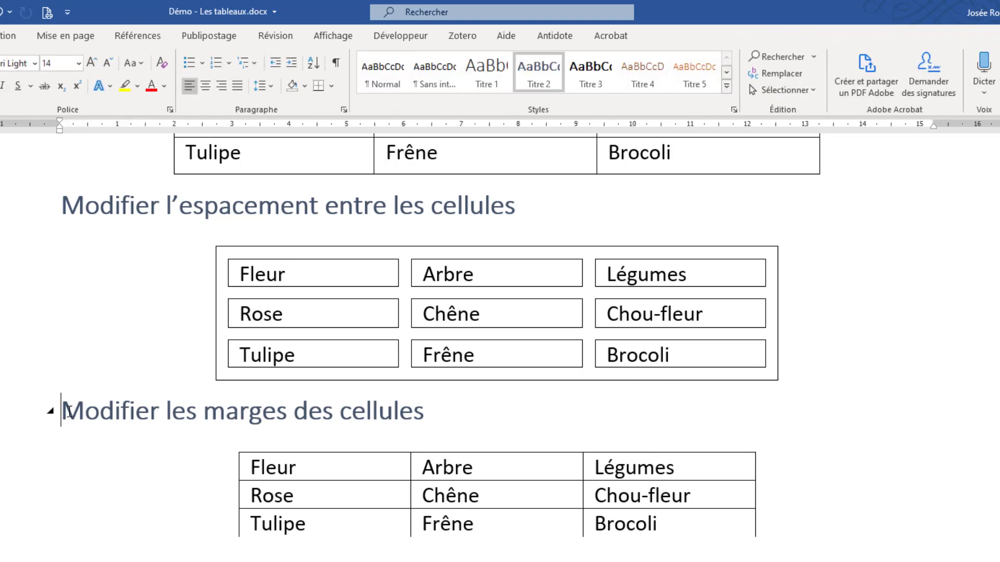
key("ctrl+Return")
scroll(134, 451, "down", 6)
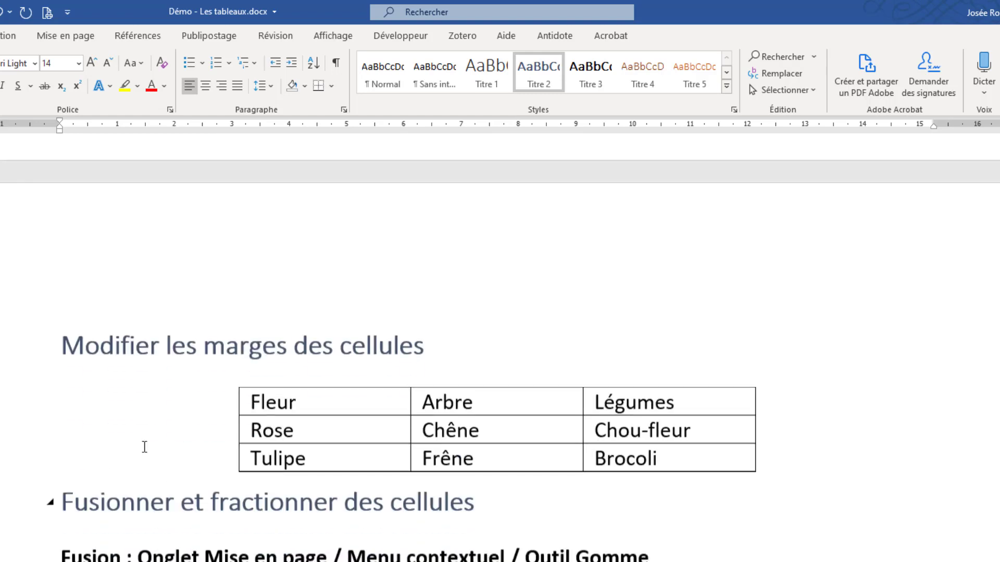
- Set the default top cell margin to 0,15 cm and increase the bottom margin for the table under "Modifier les marges des cellules"
left_click(331, 298)
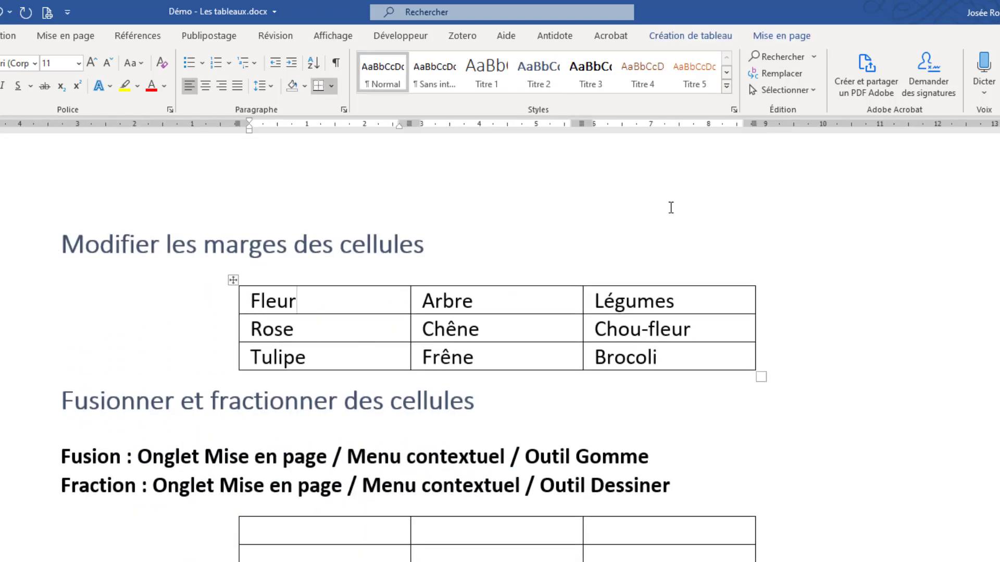
left_click(775, 37)
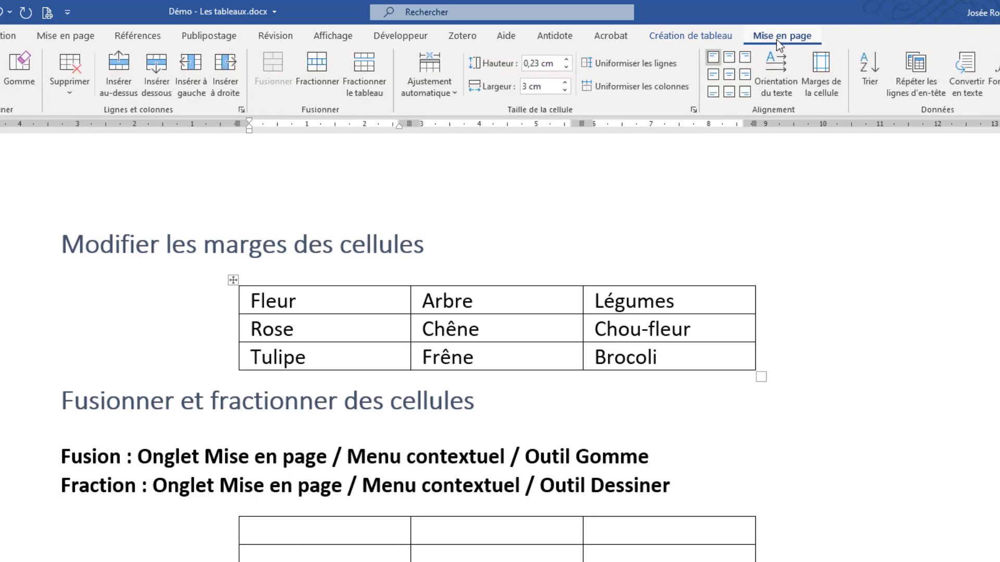
left_click(822, 71)
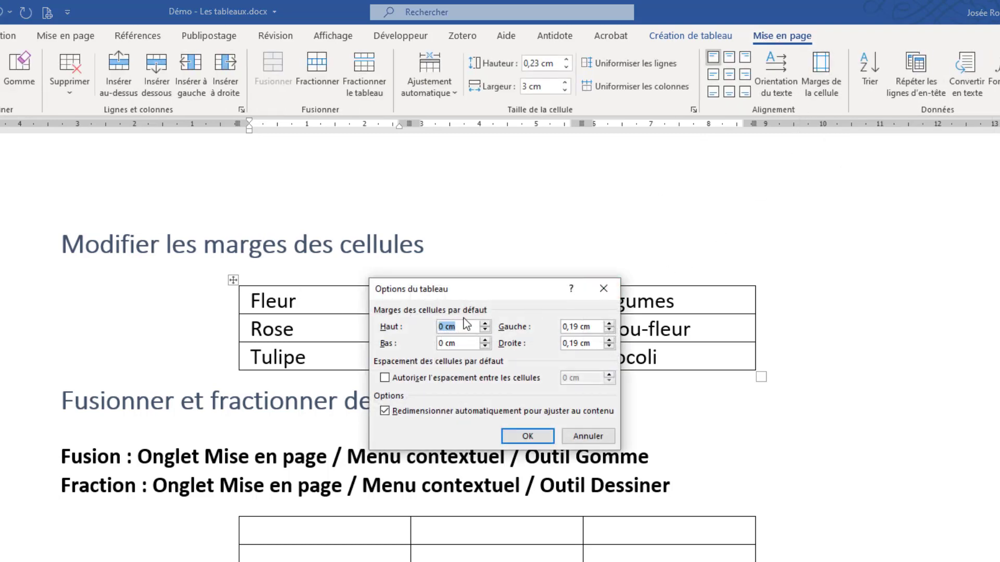
type("0,15")
key("Tab")
type("0")
left_click(519, 436)
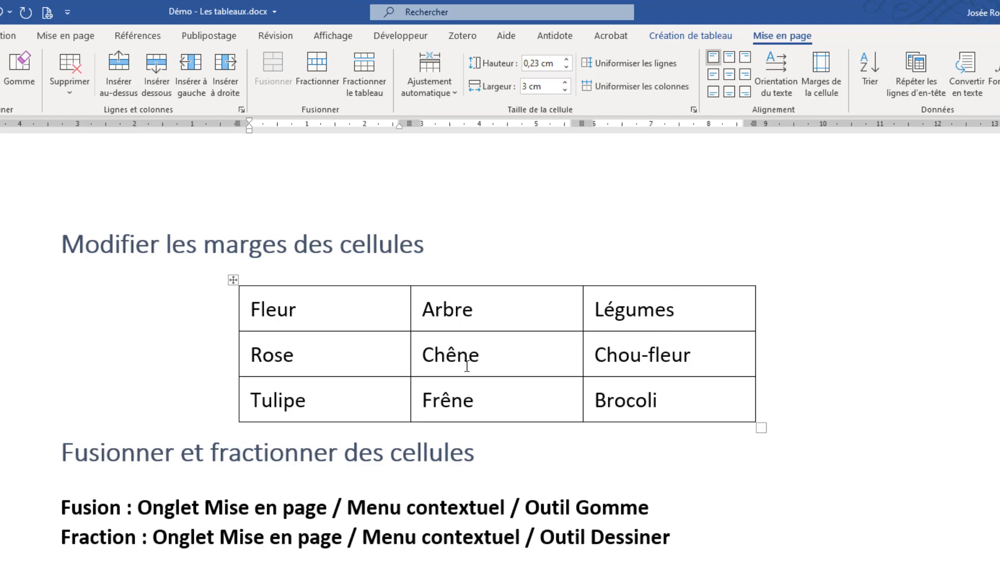
scroll(466, 366, "down", 5)
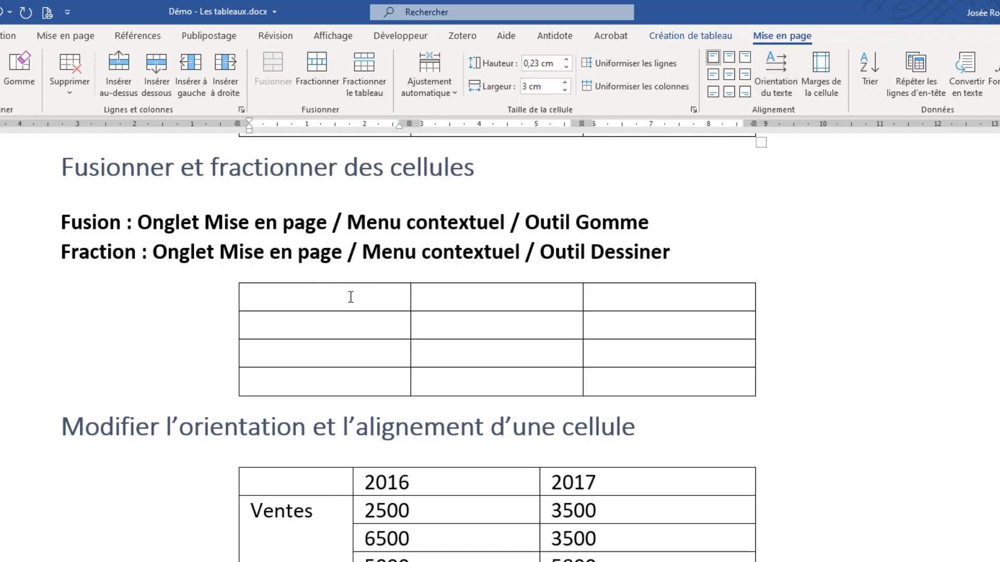
left_click_drag(350, 295, 437, 297)
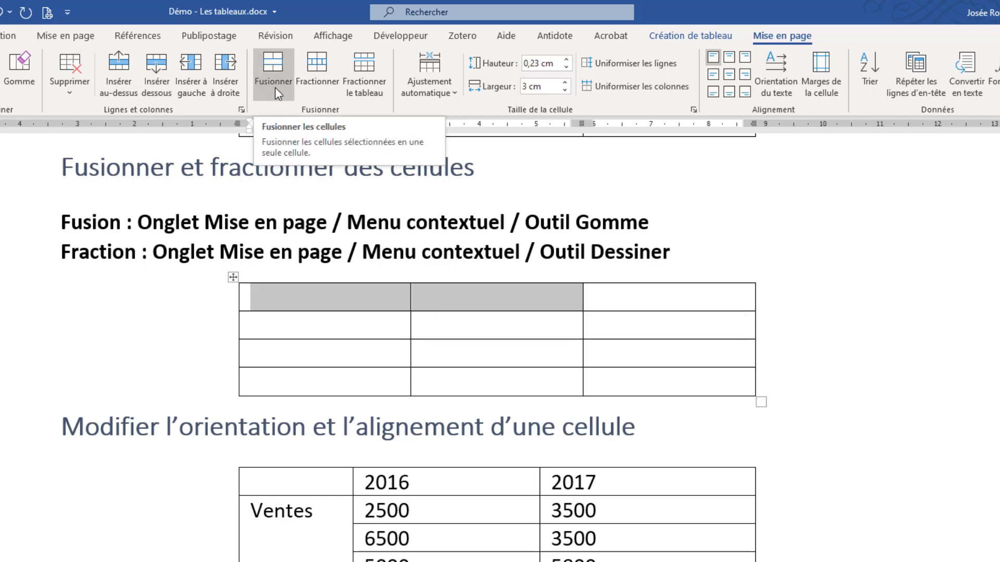
right_click(376, 293)
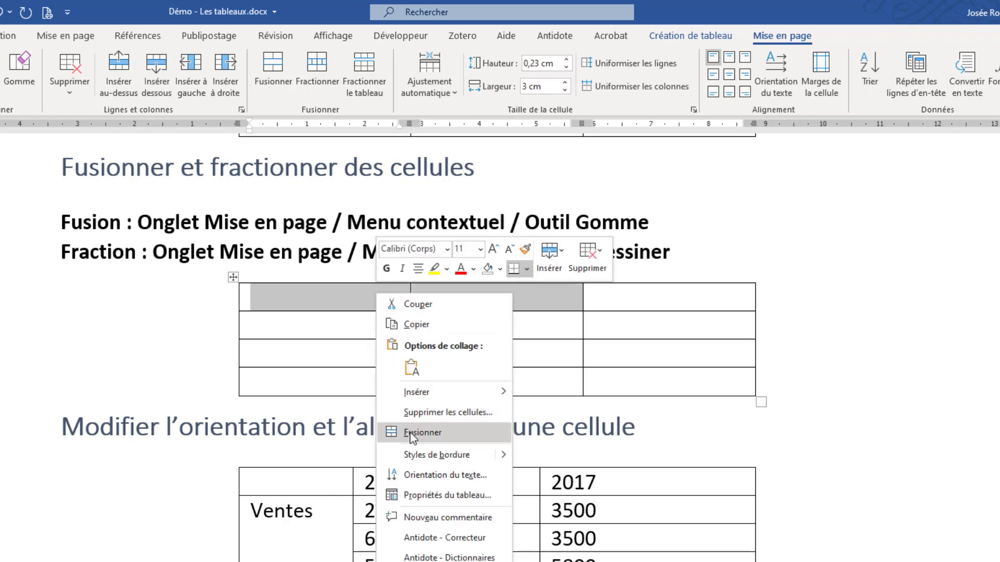
left_click(363, 311)
left_click(435, 307)
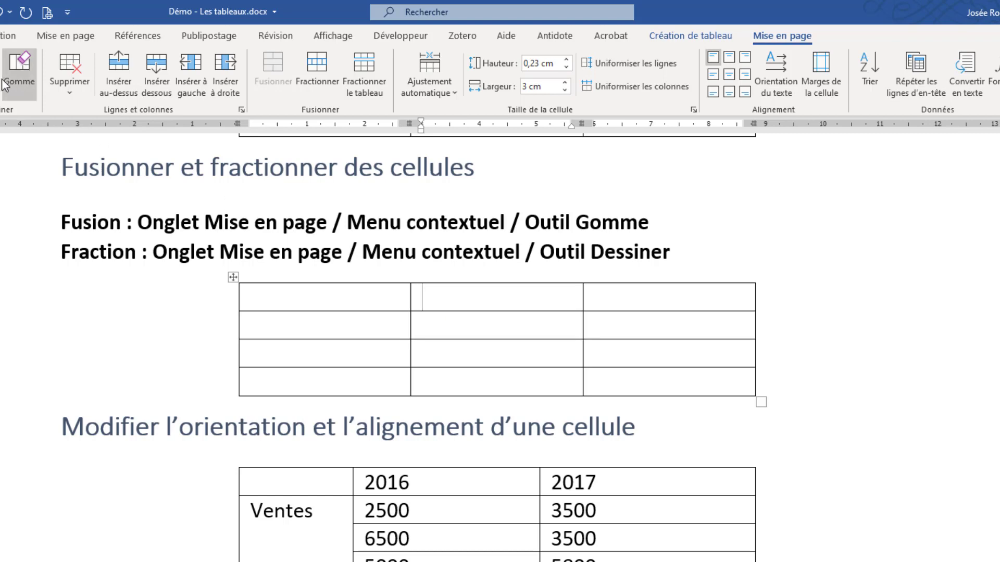
left_click(28, 81)
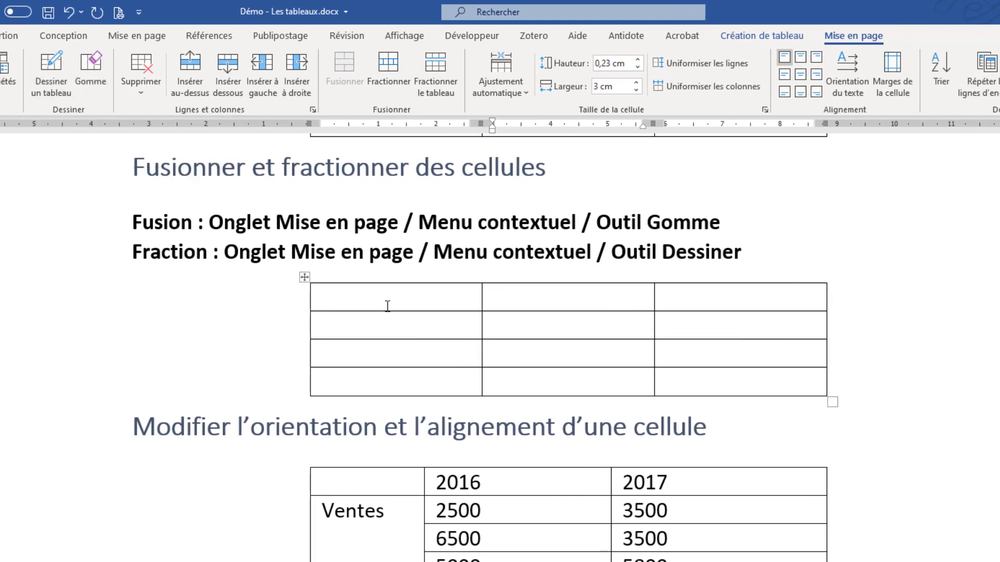
- Merge the three cells of the first row in the empty table under "Fusionner et fractionner des cellules"
left_click(433, 298)
left_click_drag(432, 297, 690, 297)
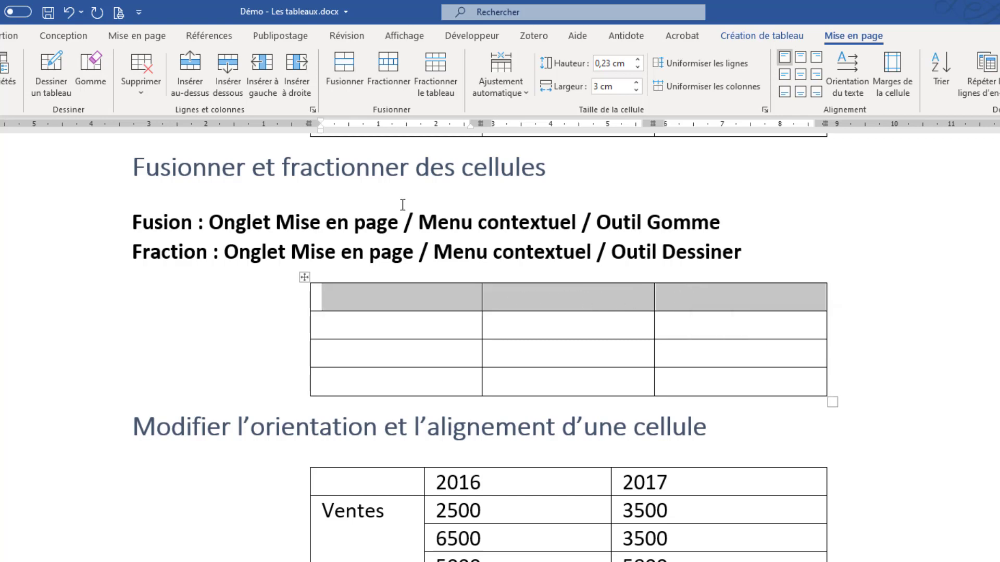
left_click(336, 79)
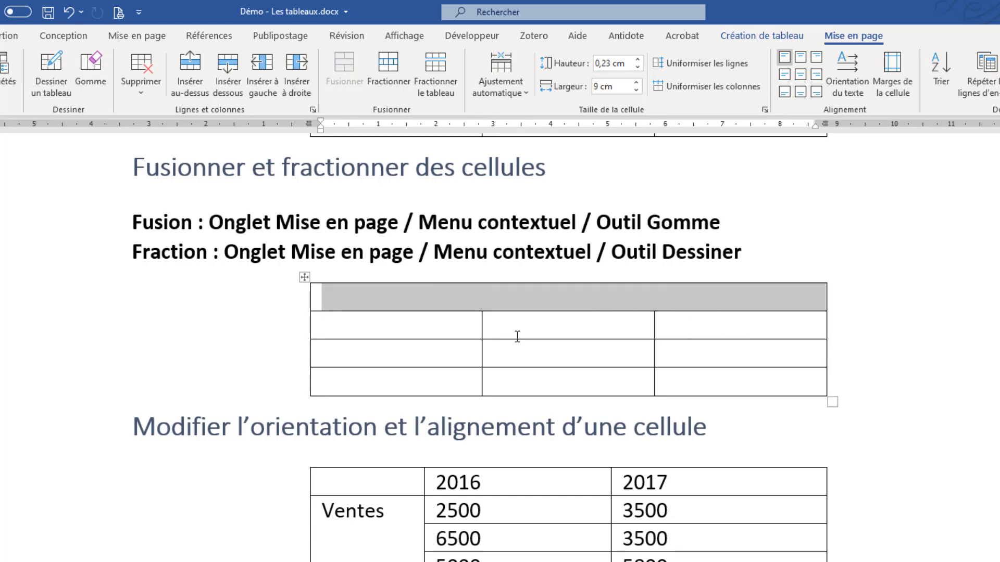
- Enter "Texte" in the merged header row and centre it horizontally
left_click(502, 296)
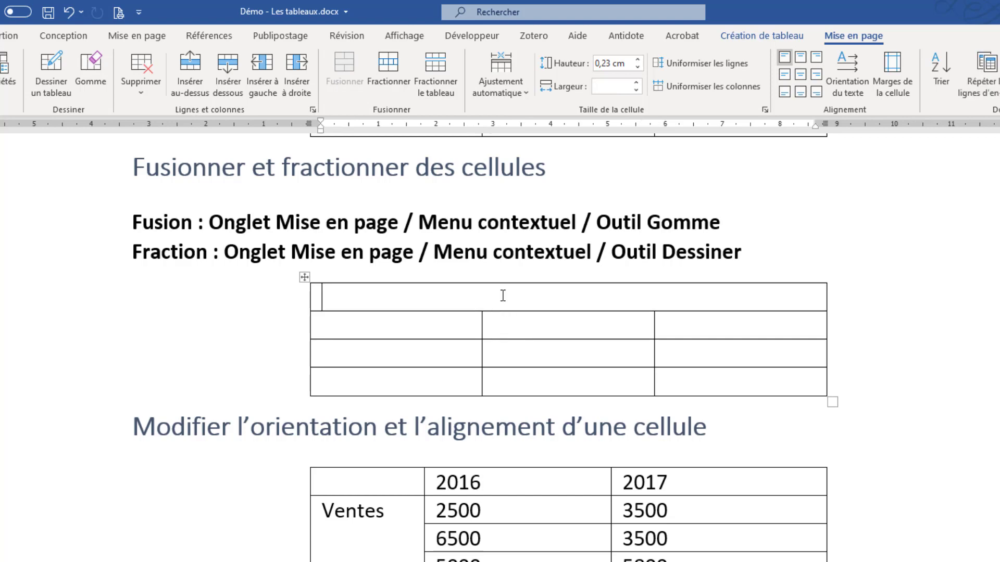
type("Texte")
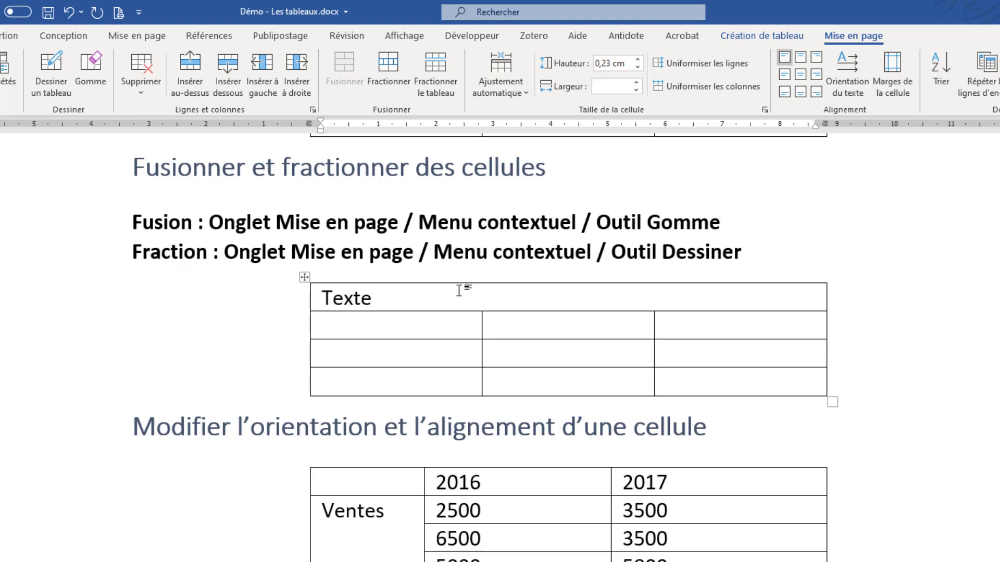
left_click(1, 36)
left_click(279, 85)
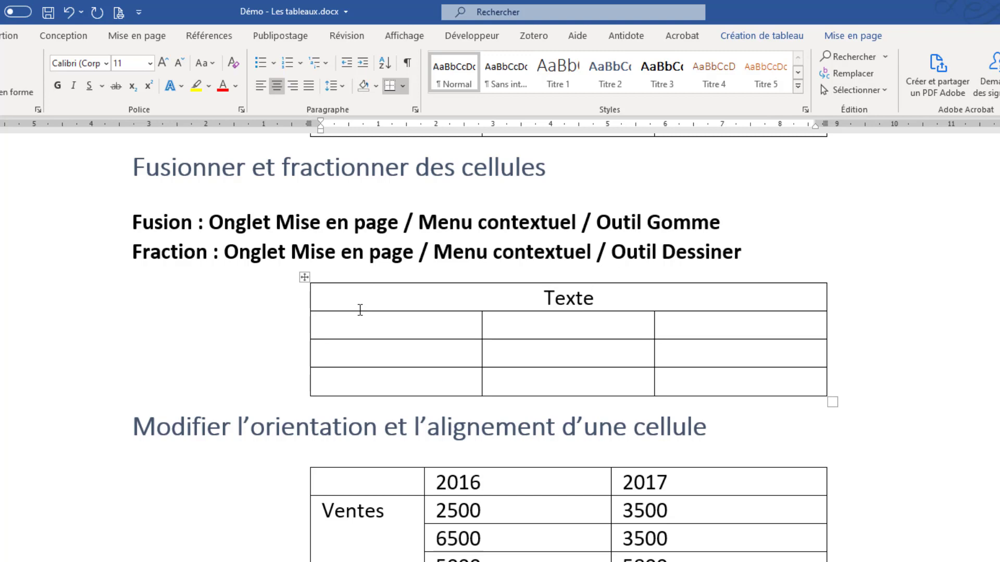
- Merge the three cells below the header in the first column and enter "Texte" in the merged cell
left_click_drag(364, 331, 363, 377)
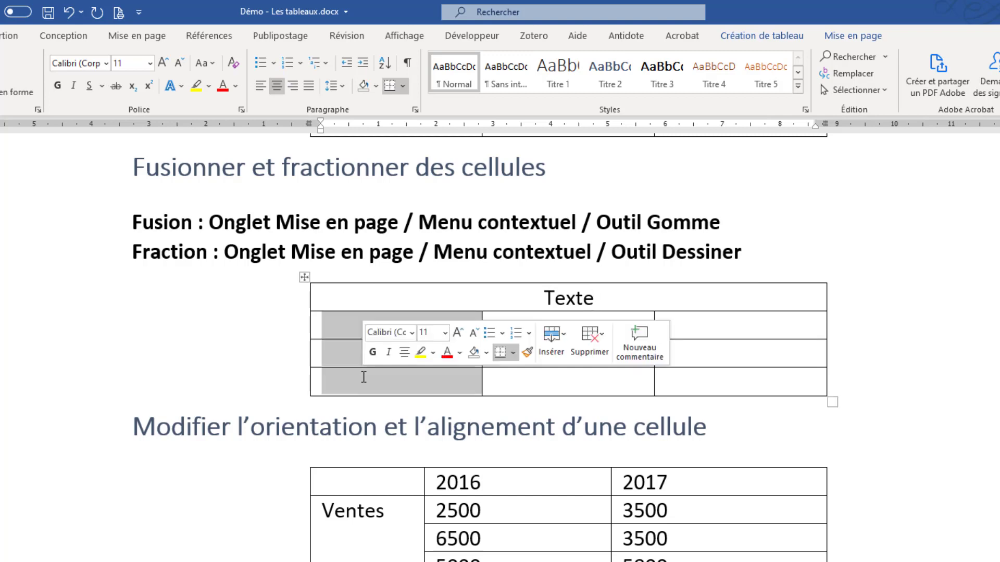
left_click(831, 36)
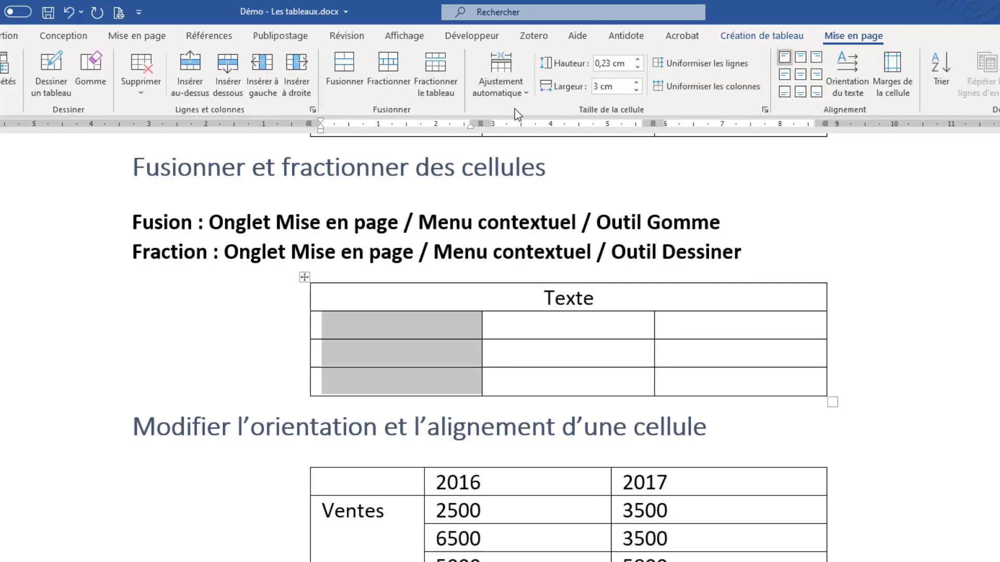
left_click(345, 86)
left_click(427, 346)
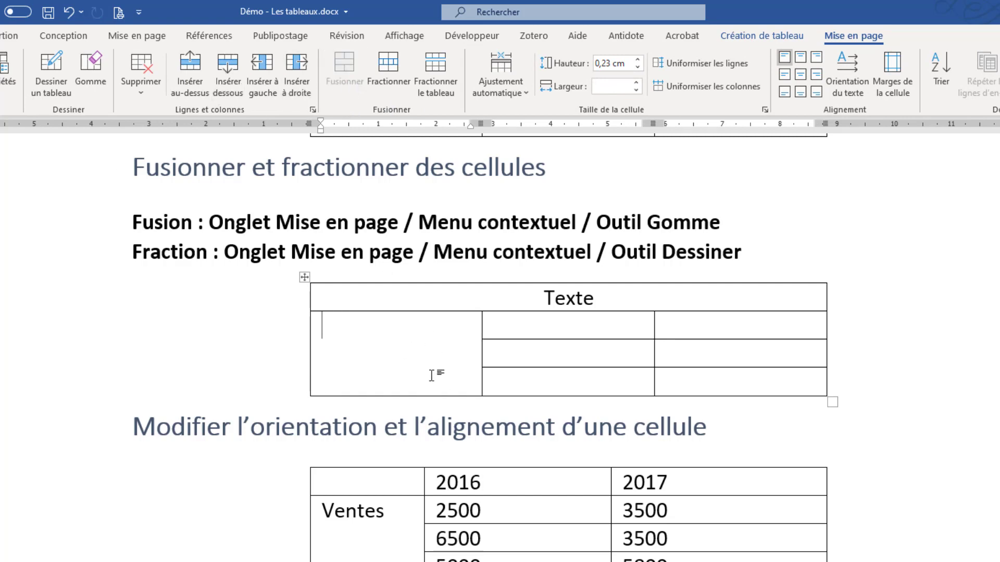
type("T")
type("exte")
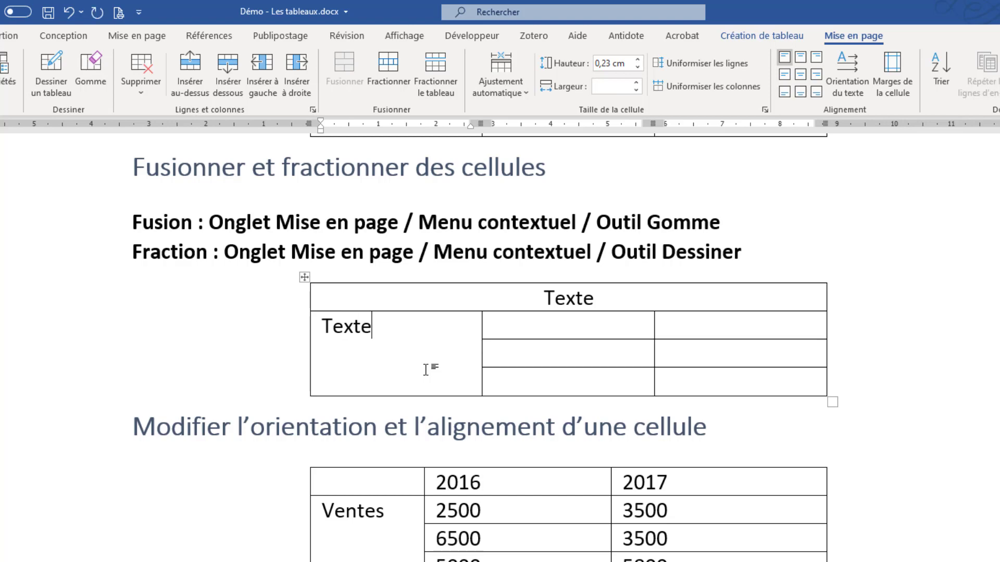
- Split the second-column cell in the table's third row into 2 columns and 2 rows
left_click(573, 354)
left_click(390, 78)
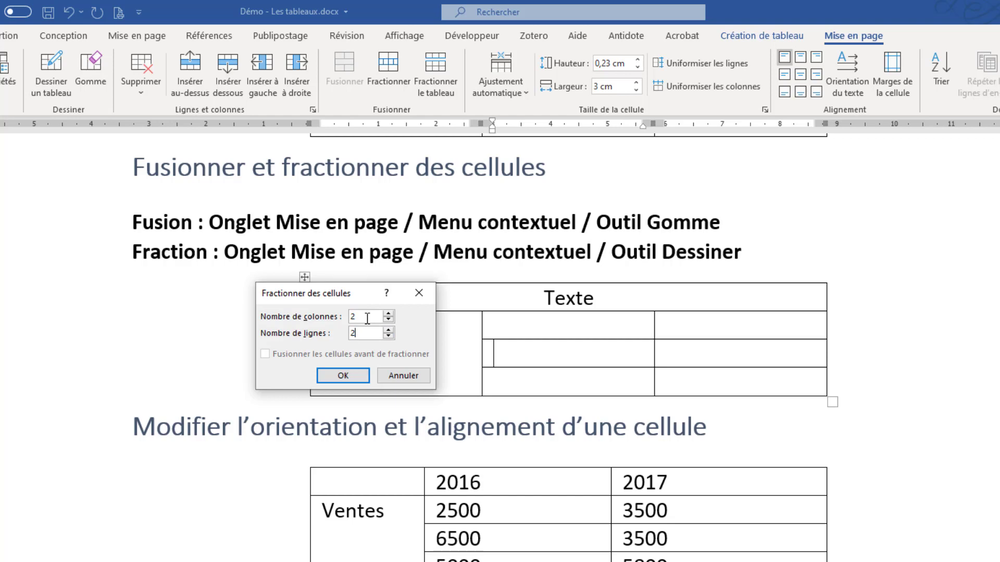
left_click(360, 374)
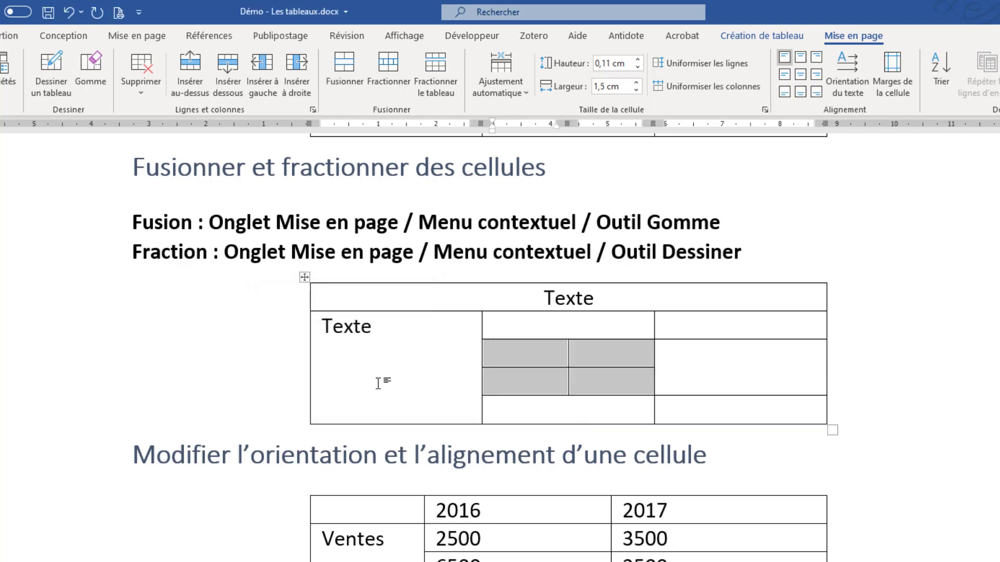
left_click(509, 379)
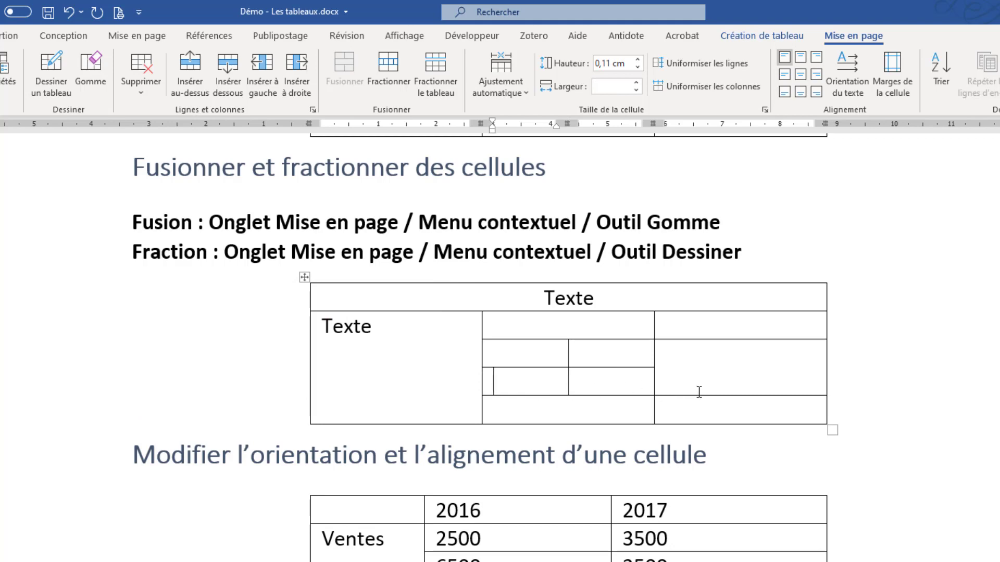
- Draw a vertical border through the last row's third-column cell to split it into two cells
left_click(706, 409)
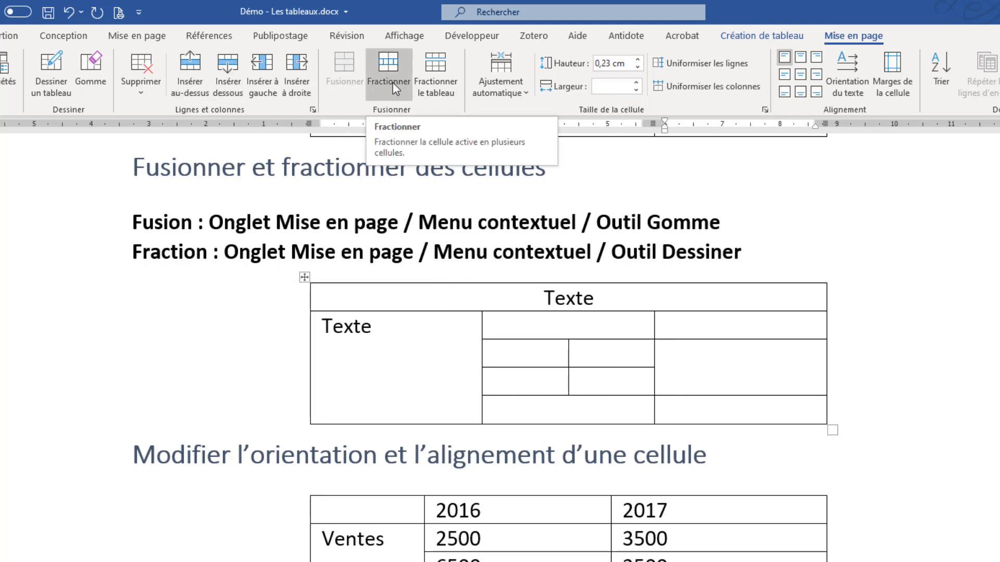
left_click(52, 69)
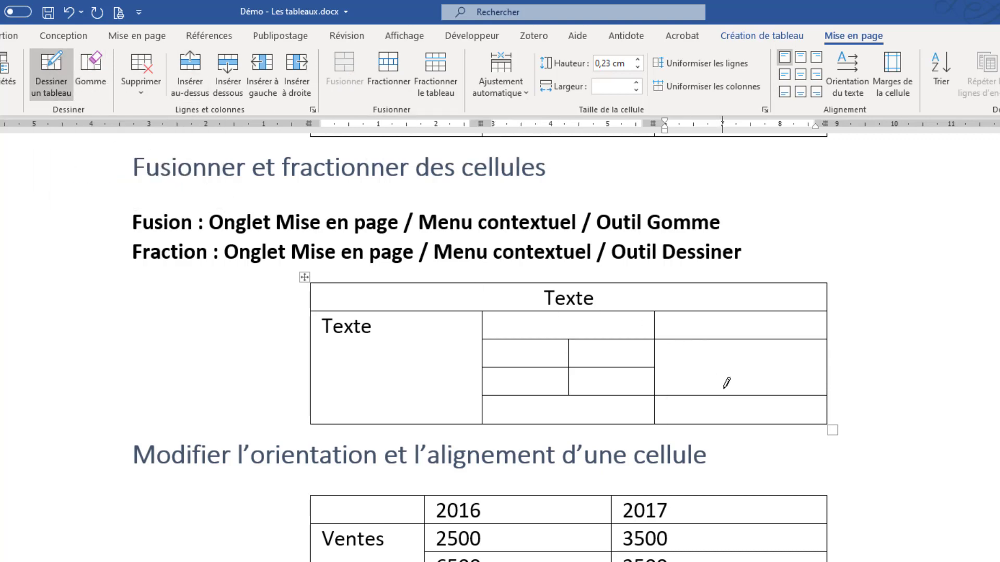
left_click_drag(739, 396, 739, 424)
- Erase the vertical border between the four small split cells in the second column, leaving two stacked cells
left_click(96, 79)
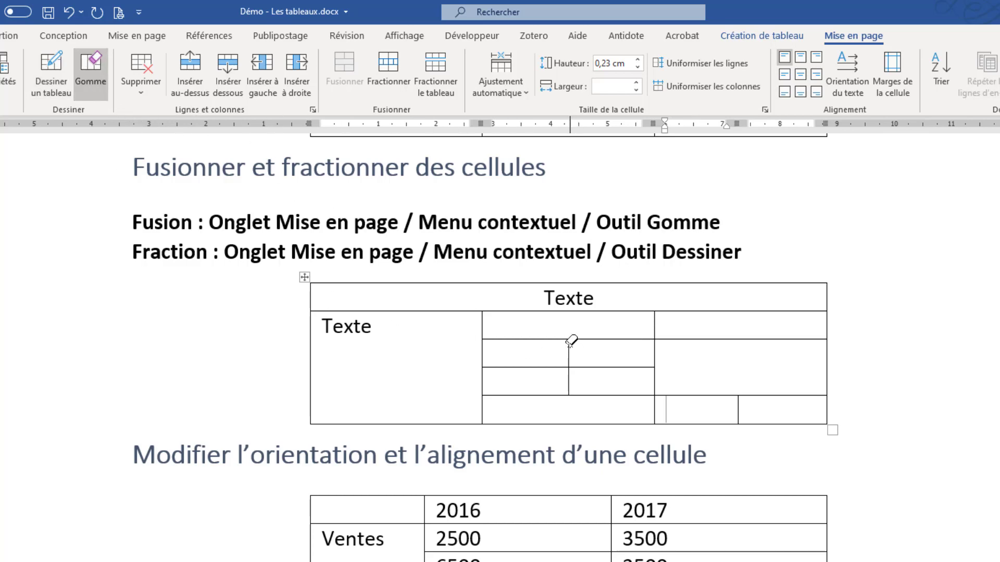
left_click_drag(568, 344, 568, 376)
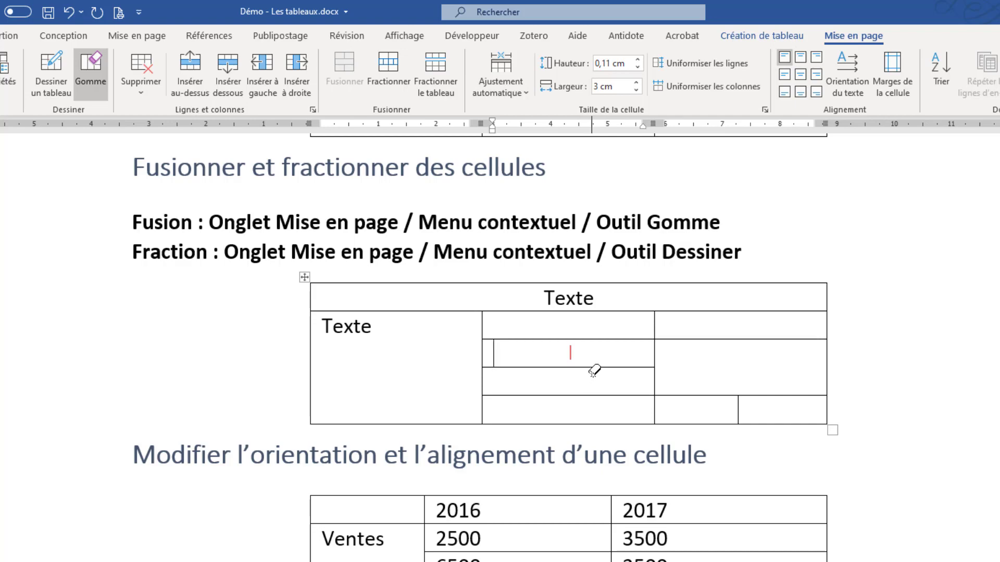
key("Escape")
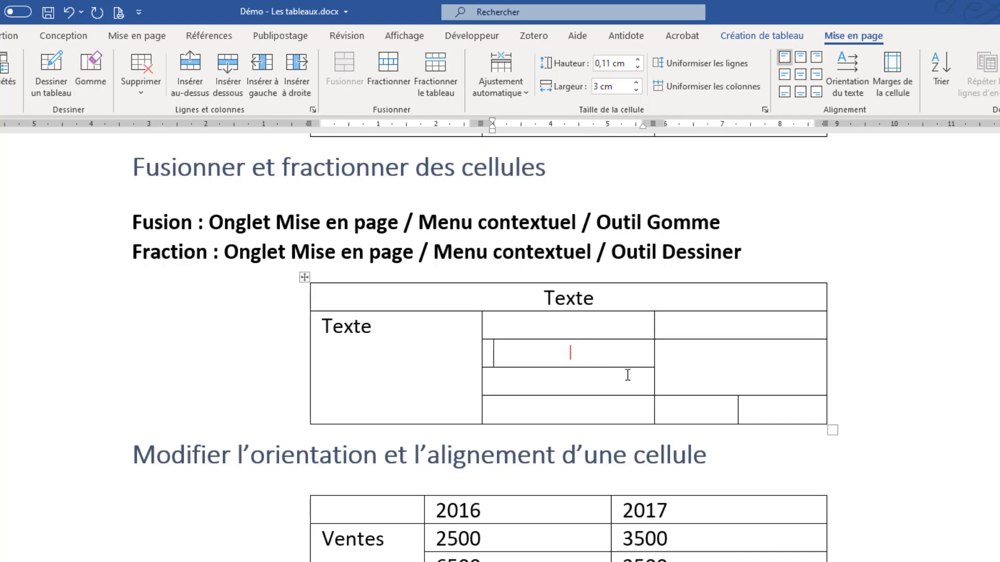
- Enter "Texte" in the upper of the two cells joined with the eraser and centre it both ways
scroll(625, 373, "down", 4)
scroll(598, 334, "down", 7)
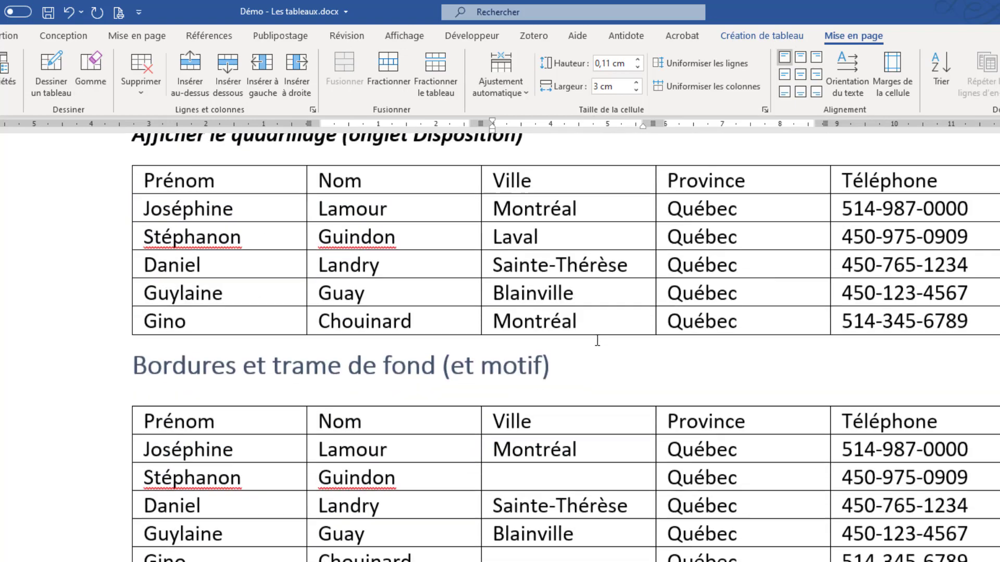
scroll(594, 341, "up", 12)
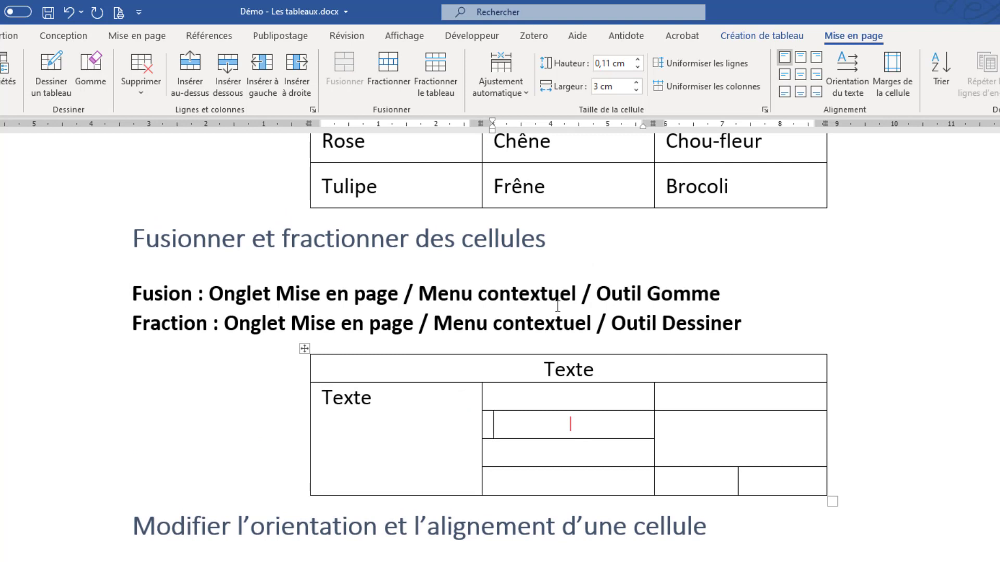
type("Texte")
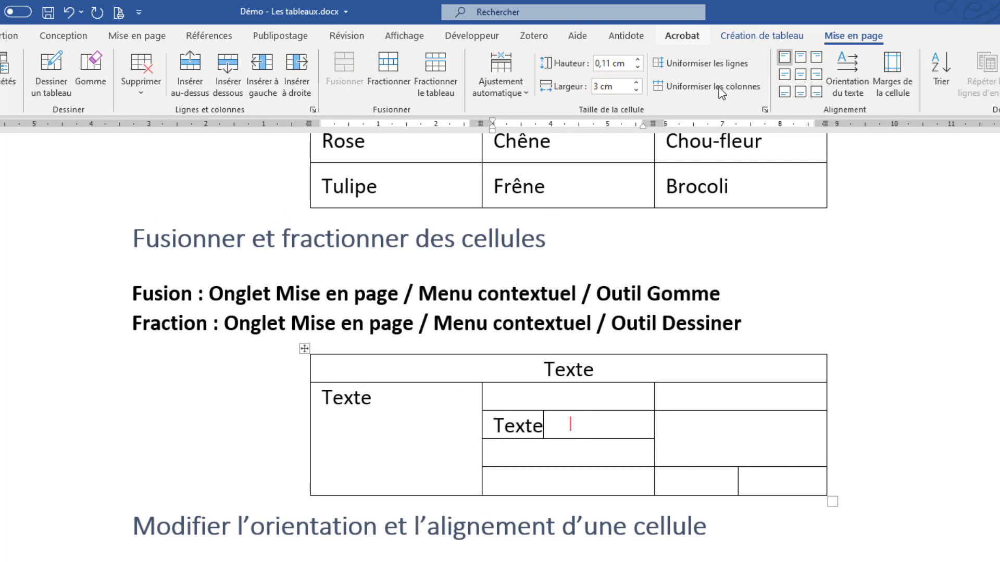
left_click(800, 74)
left_click(566, 425)
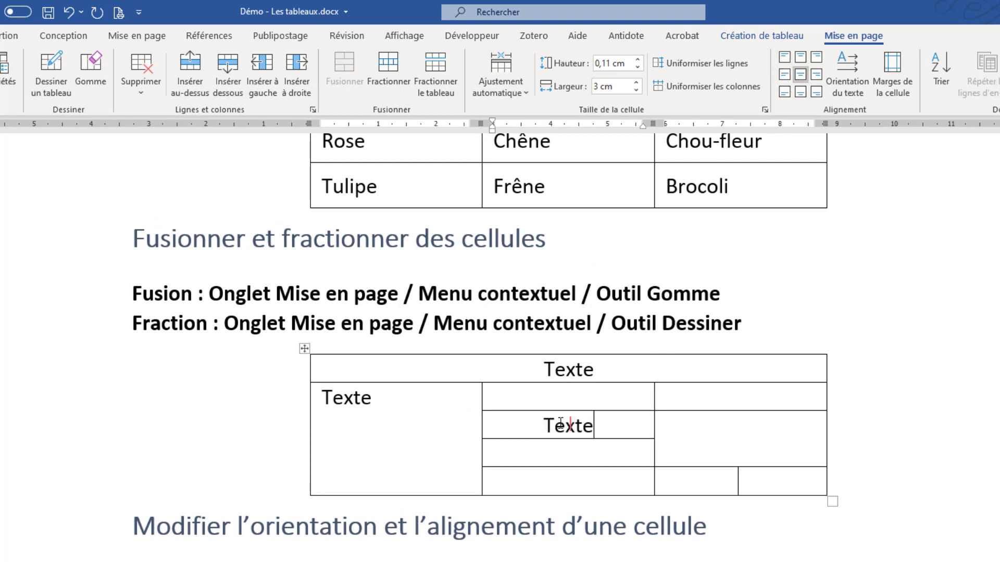
left_click(579, 427)
left_click(700, 449)
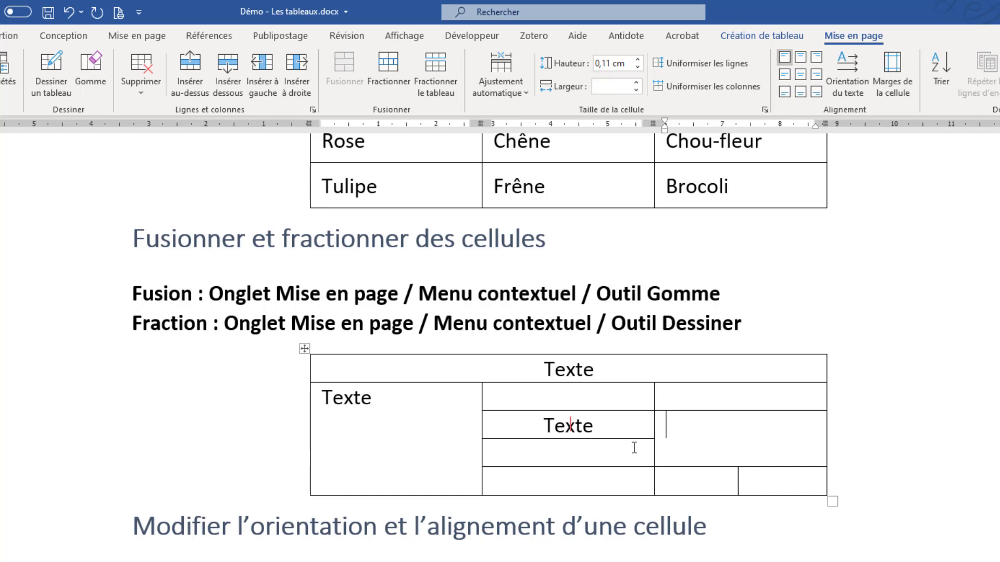
- Increase the height of the 2016/2017 header row to about 1,07 cm in the table under "Modifier l'orientation et l'alignement d'une cellule"
scroll(635, 448, "down", 6)
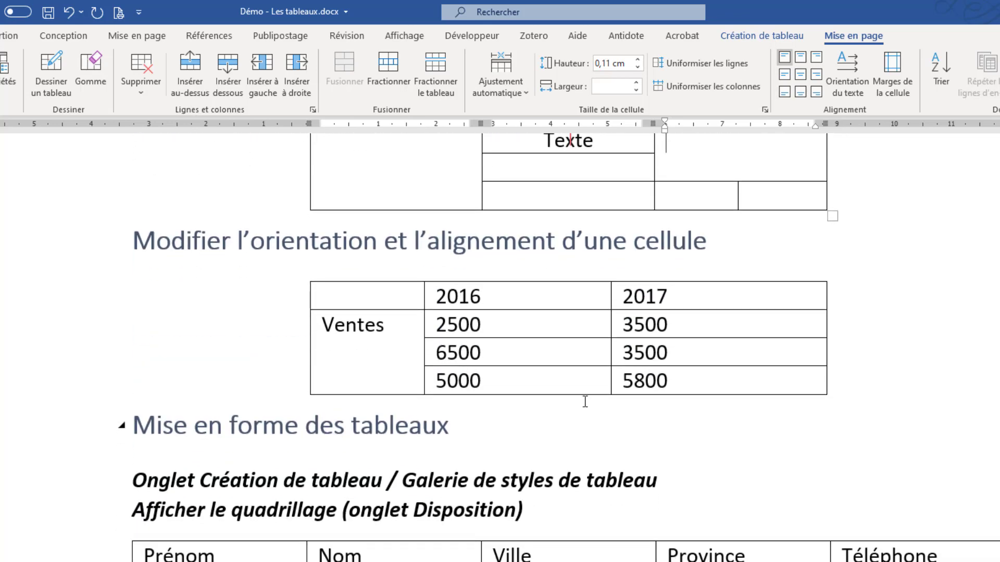
left_click(519, 326)
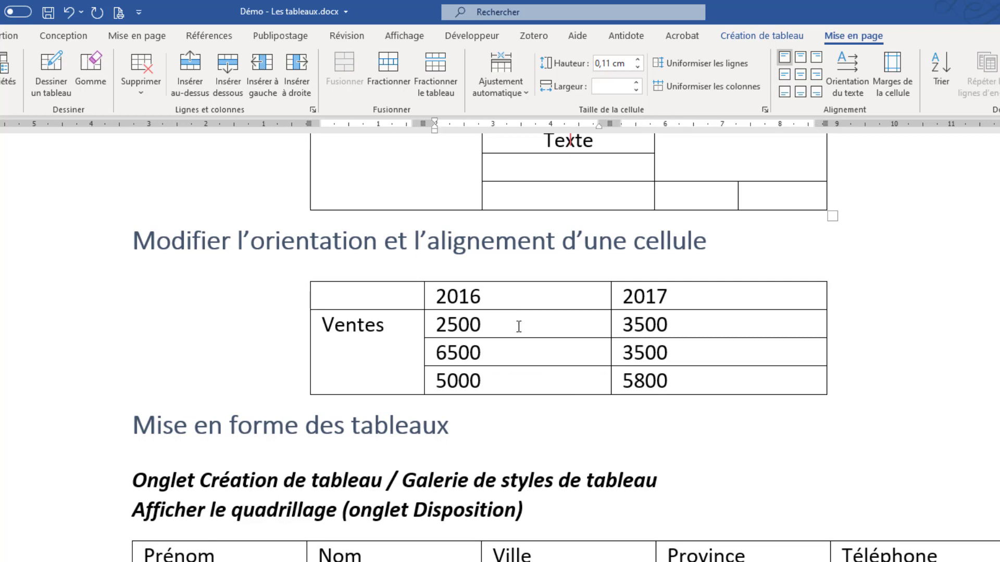
left_click_drag(520, 314, 528, 344)
- Try the various cell alignments on the 2016 header cell, finishing with its text centred horizontally and vertically
left_click(541, 297)
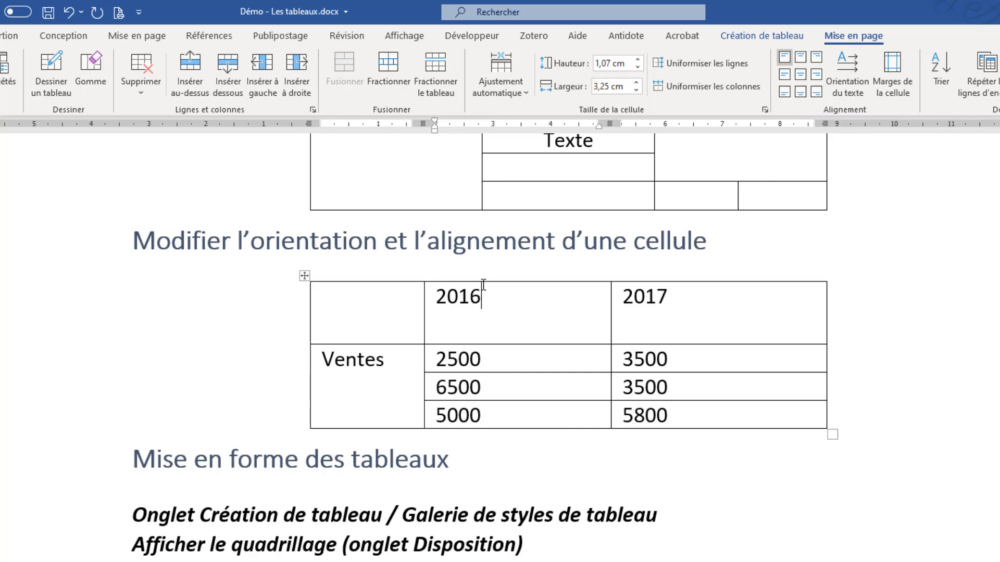
left_click(786, 76)
left_click(784, 92)
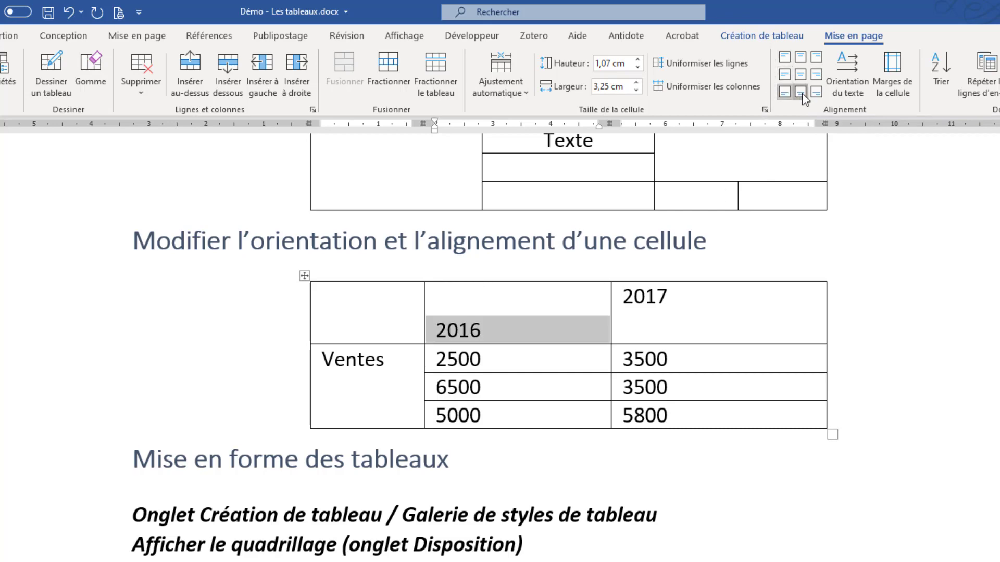
left_click(800, 92)
left_click(800, 75)
left_click(800, 57)
left_click(816, 57)
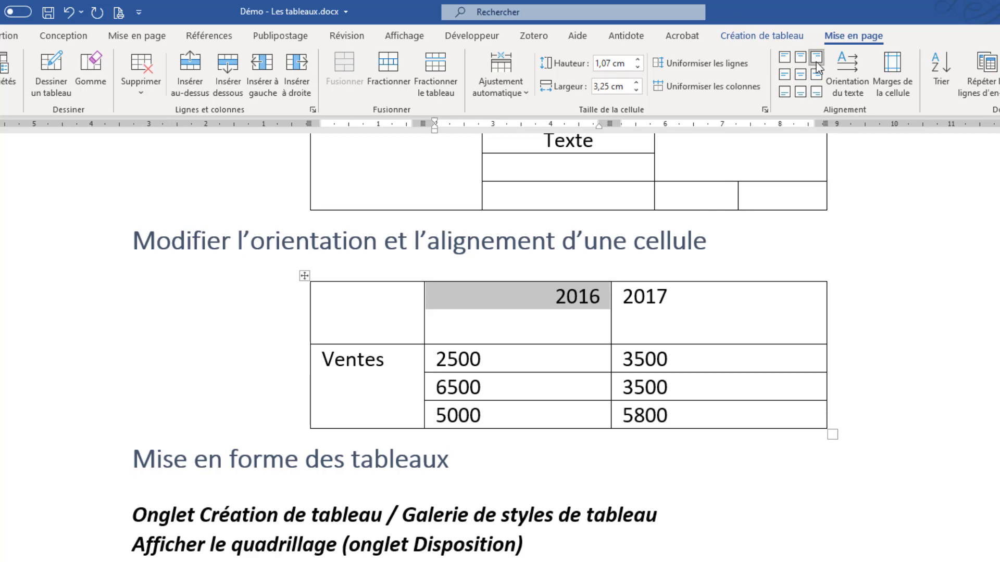
left_click(816, 75)
left_click(816, 92)
left_click(800, 74)
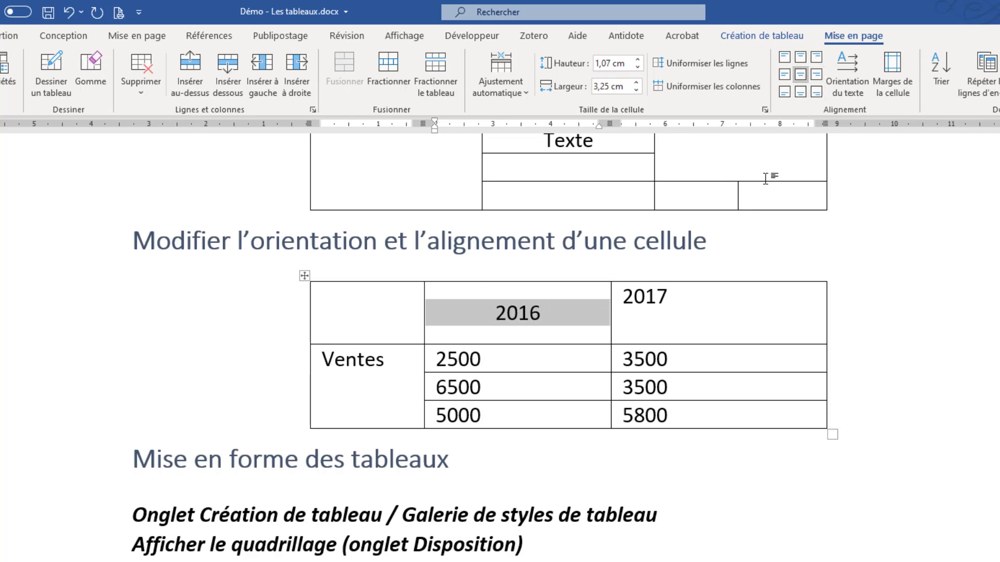
- Centre the 2017 header and the six sales figures horizontally and vertically in their cells
left_click(570, 312)
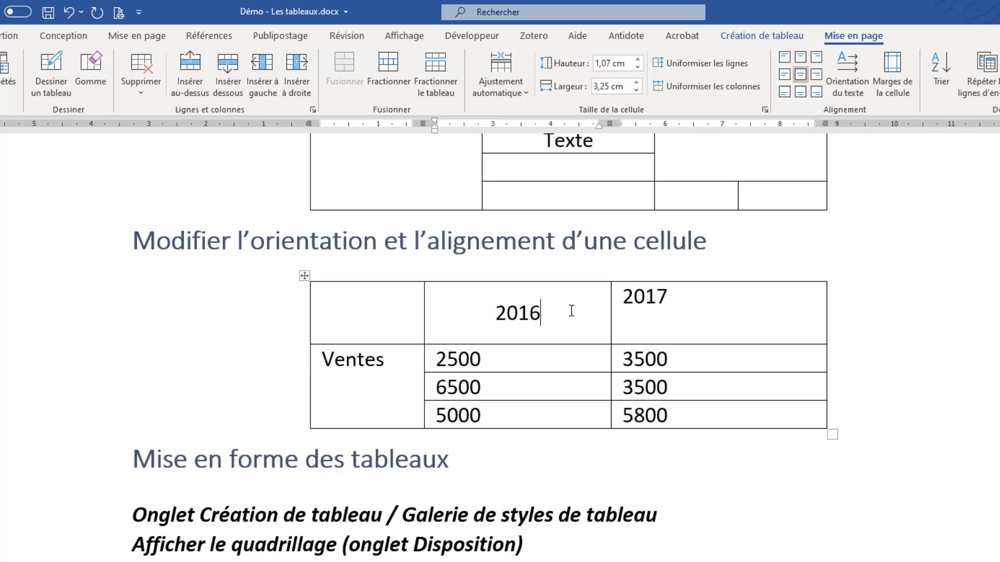
left_click(688, 297)
left_click(800, 74)
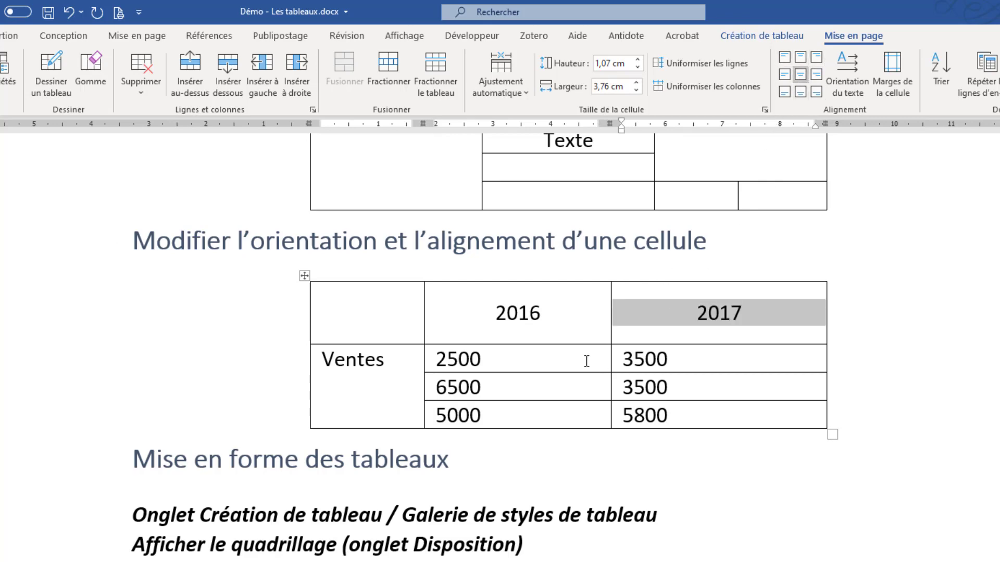
left_click_drag(587, 361, 657, 417)
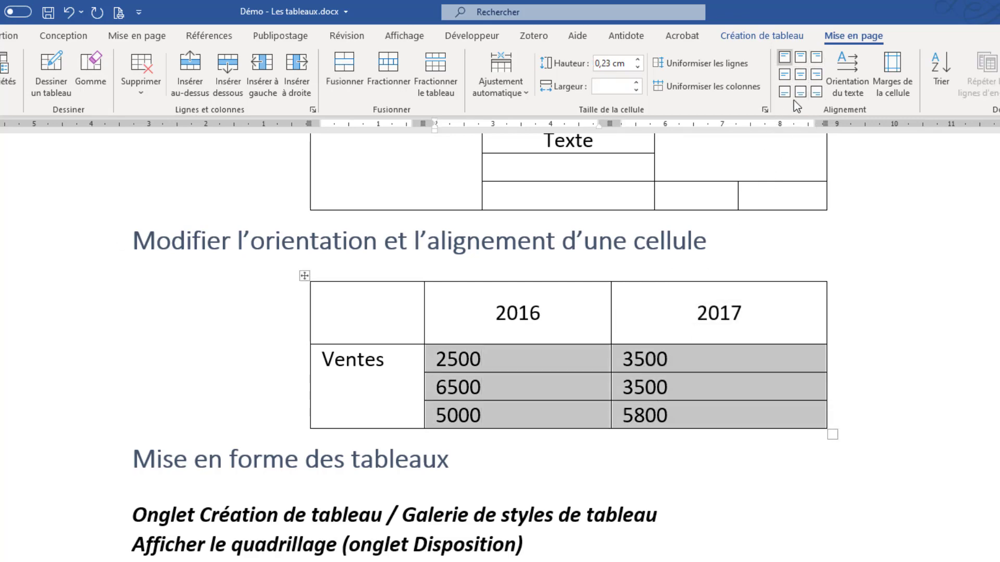
left_click(800, 76)
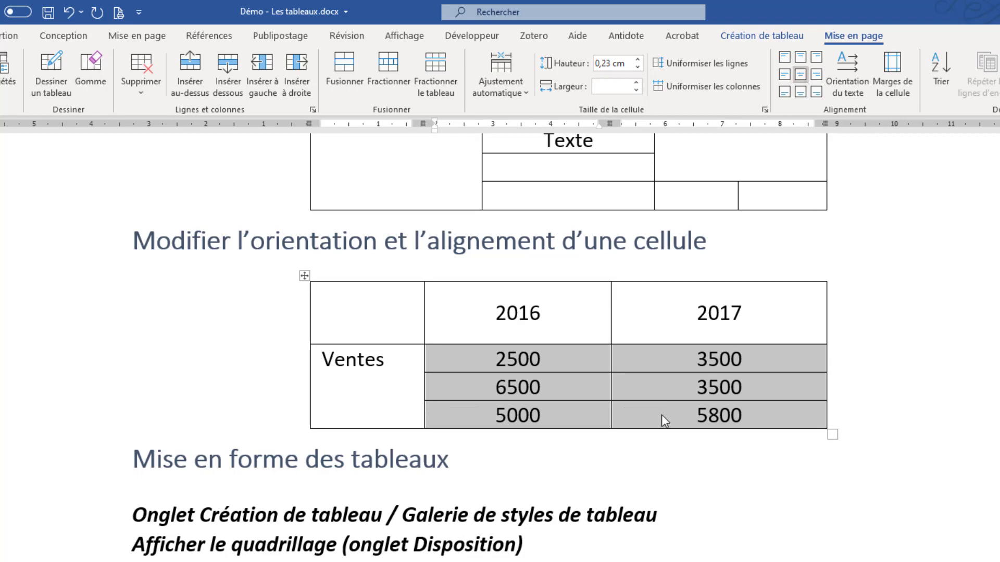
- Rotate the "Ventes" text to read from bottom to top and increase the last row's height to about 1 cm
left_click(370, 362)
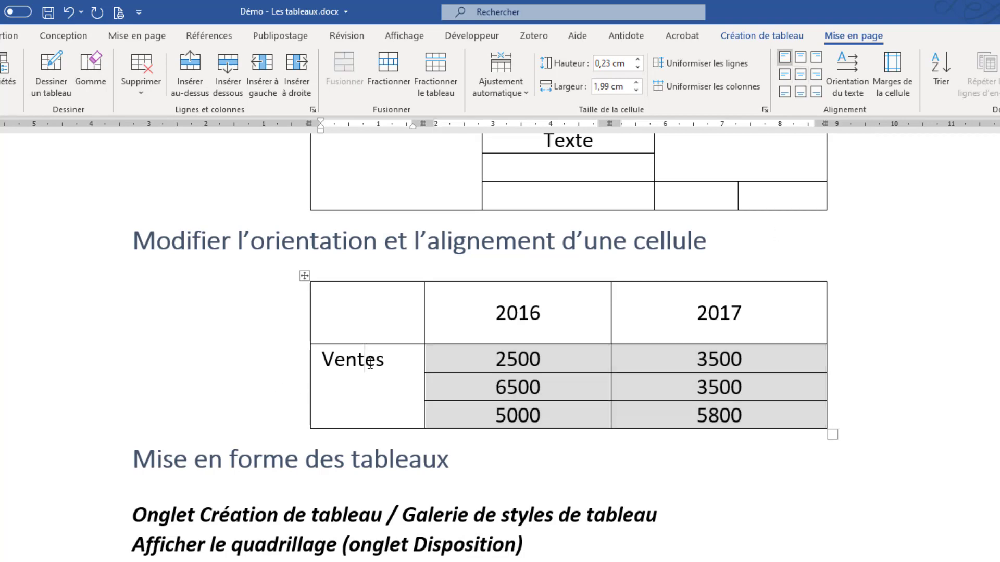
left_click(854, 94)
left_click(855, 93)
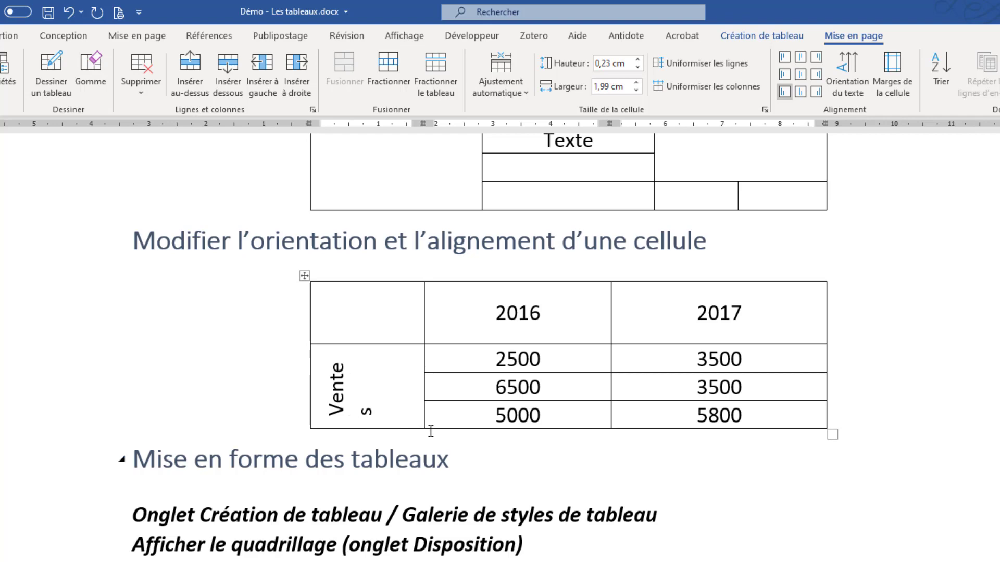
left_click_drag(454, 429, 454, 459)
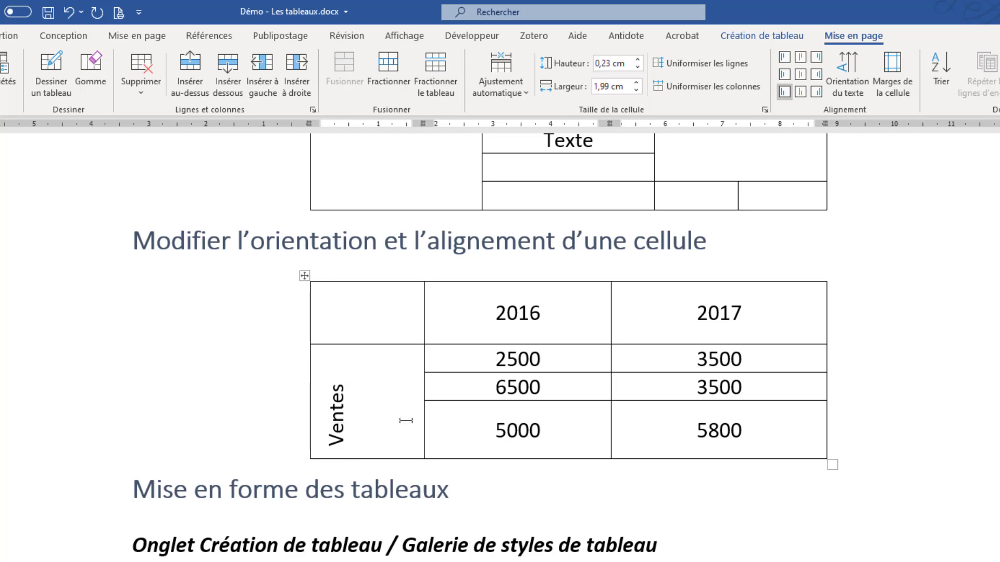
- Narrow the first column to about 0,88 cm and centre "Ventes" both ways in its cell
left_click_drag(309, 369, 388, 383)
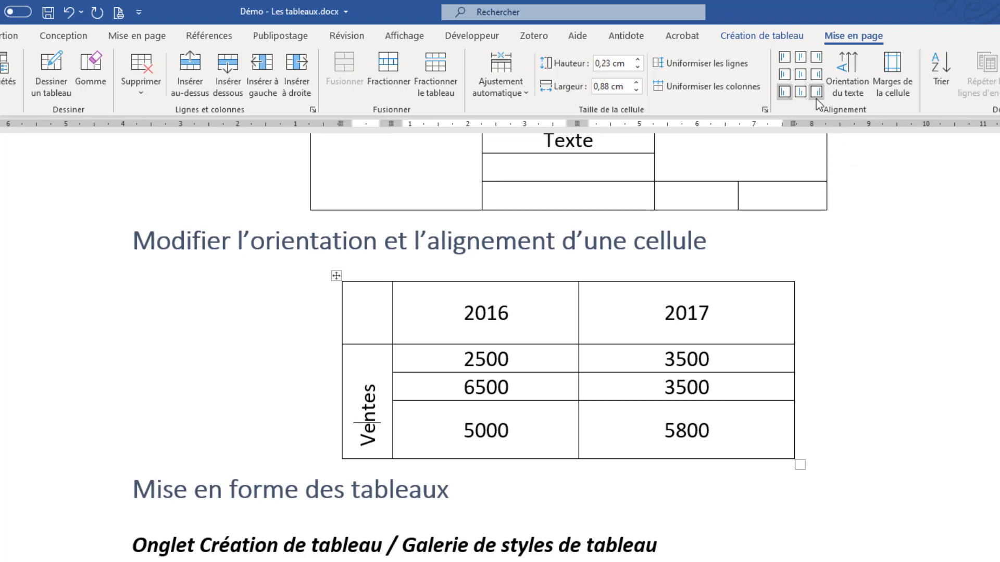
left_click(801, 78)
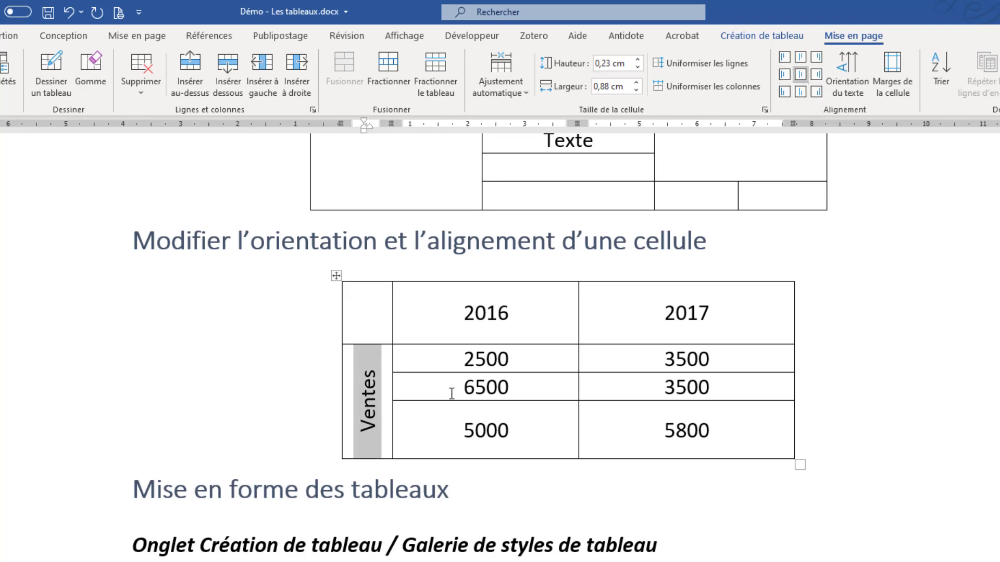
- Distribute the heights of the three sales figure rows evenly
left_click(446, 410)
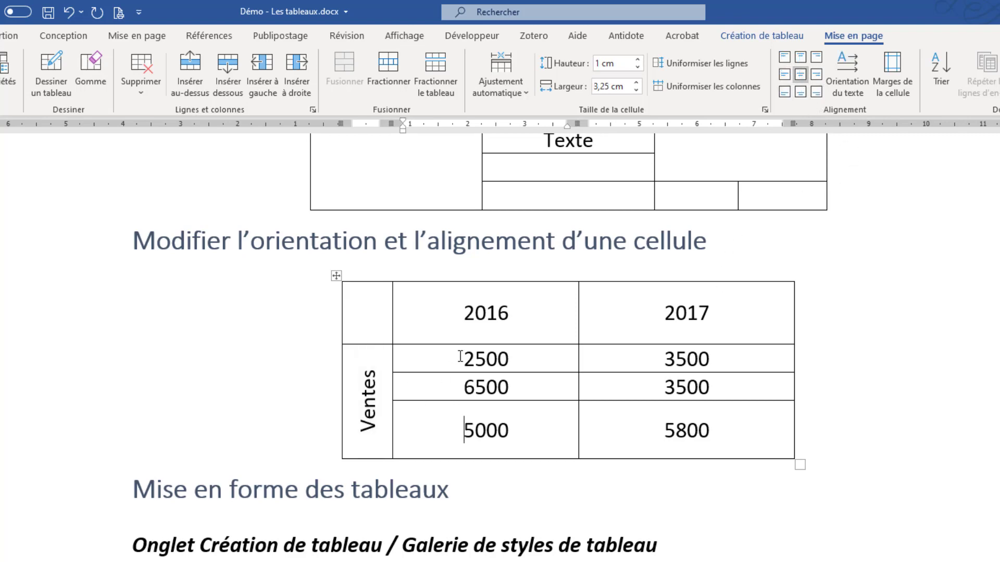
left_click_drag(462, 359, 679, 430)
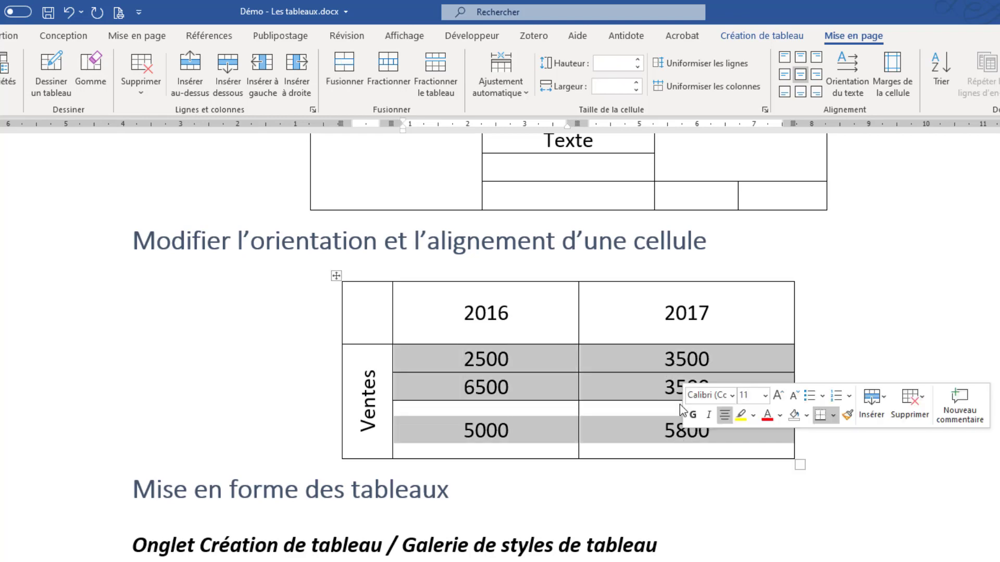
left_click(702, 65)
left_click(653, 417)
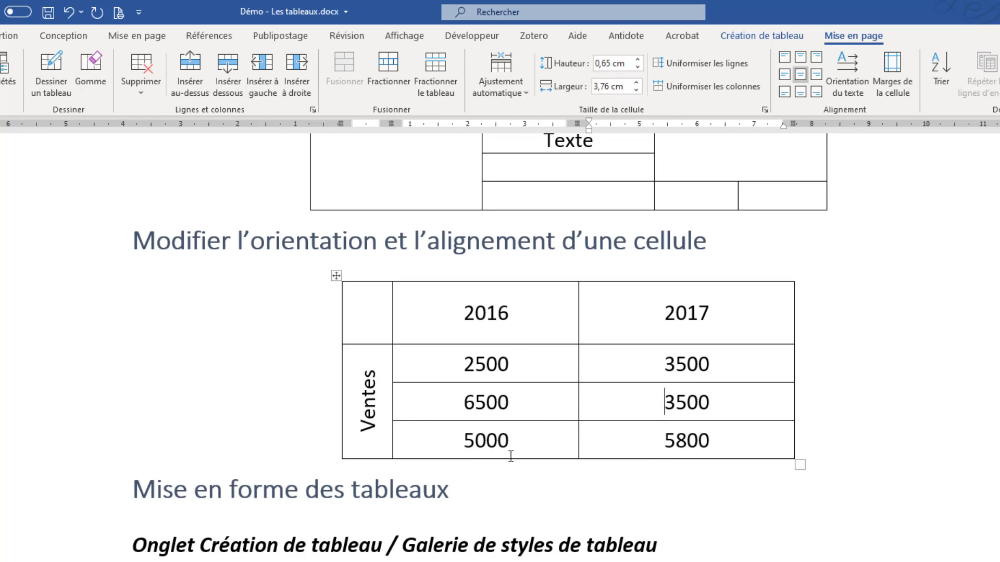
- Apply the blue Tableaux Grille style with solid header row and first column to the contact table under "Mise en forme des tableaux"
scroll(504, 454, "down", 5)
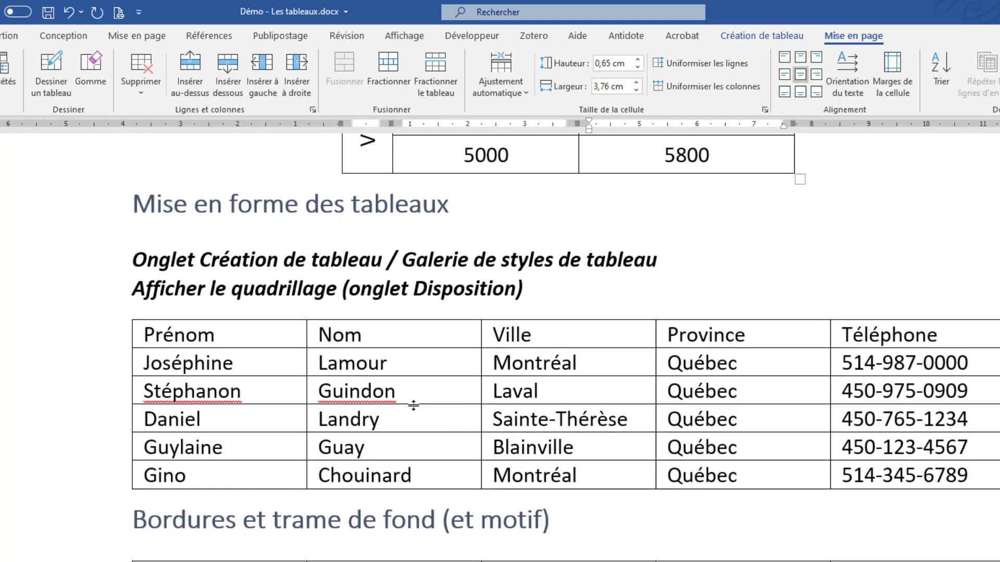
scroll(414, 405, "down", 1)
scroll(414, 405, "up", 1)
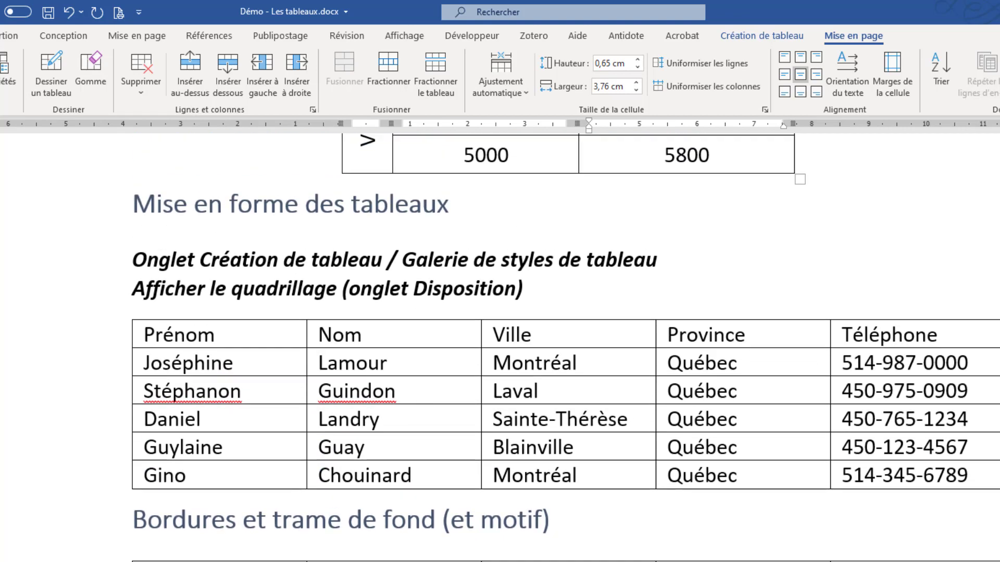
left_click(269, 333)
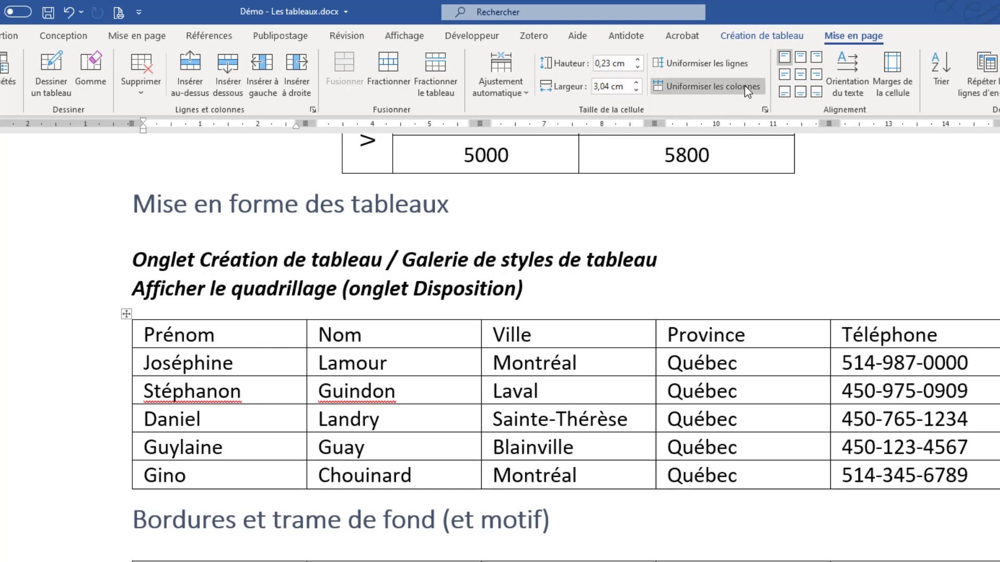
left_click(754, 39)
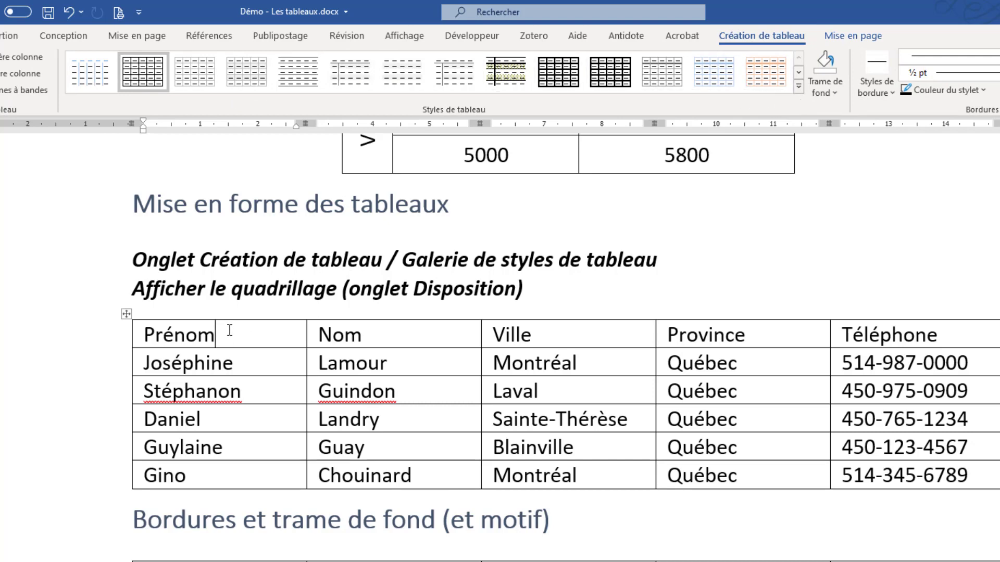
left_click(798, 89)
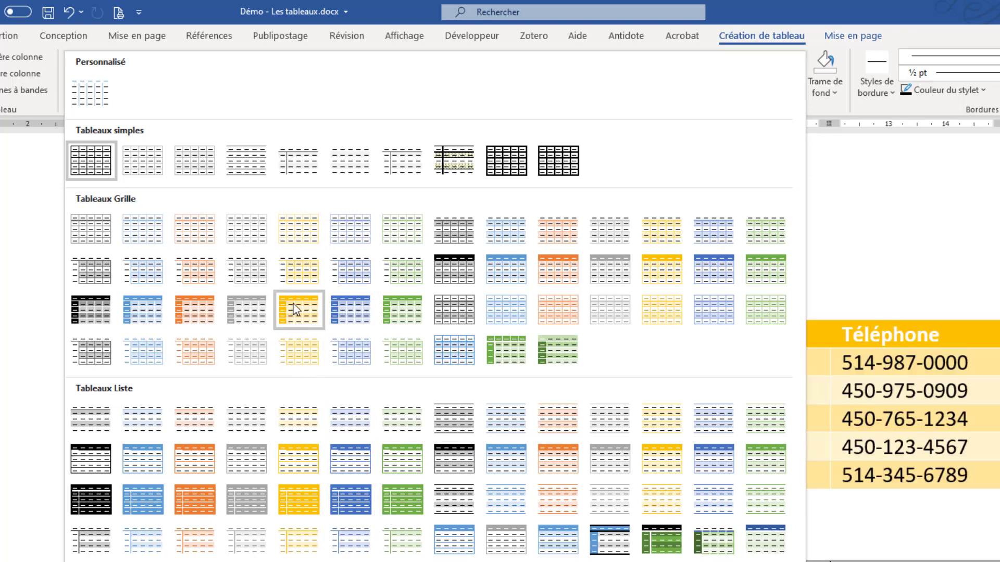
left_click(348, 313)
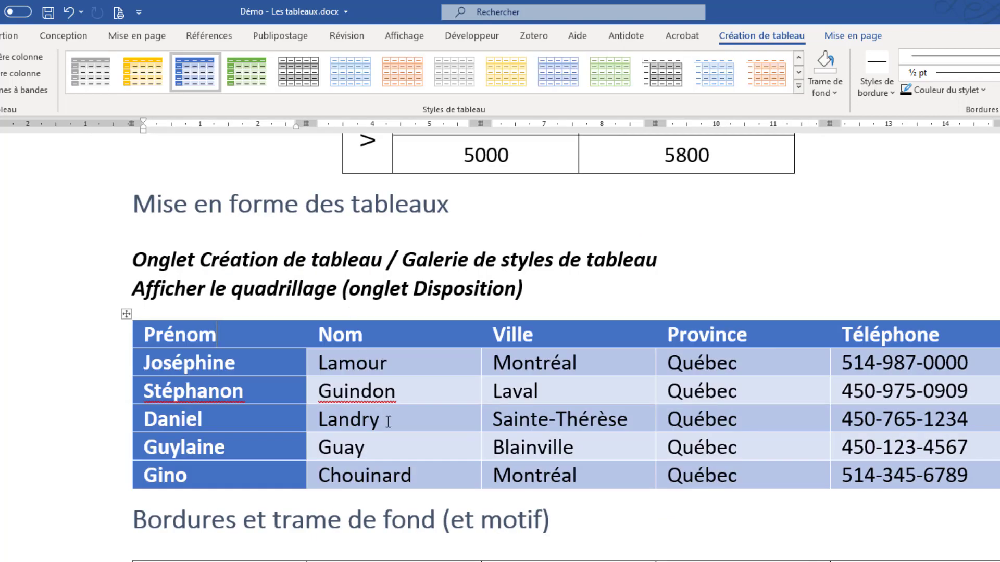
- Turn off the Ligne d'en-tête, Première colonne and Lignes à bandes style options for the contact table
left_click(472, 412)
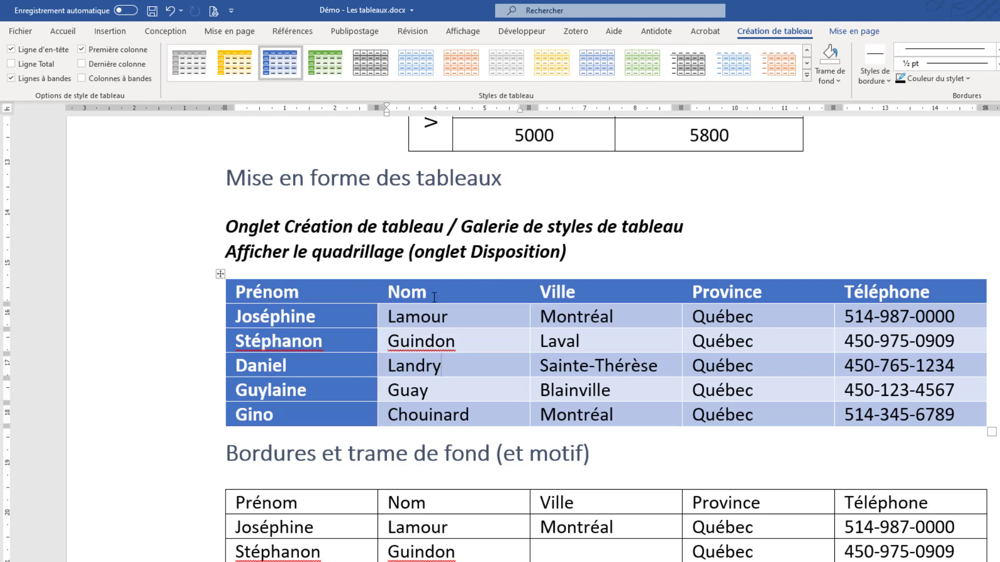
left_click(11, 50)
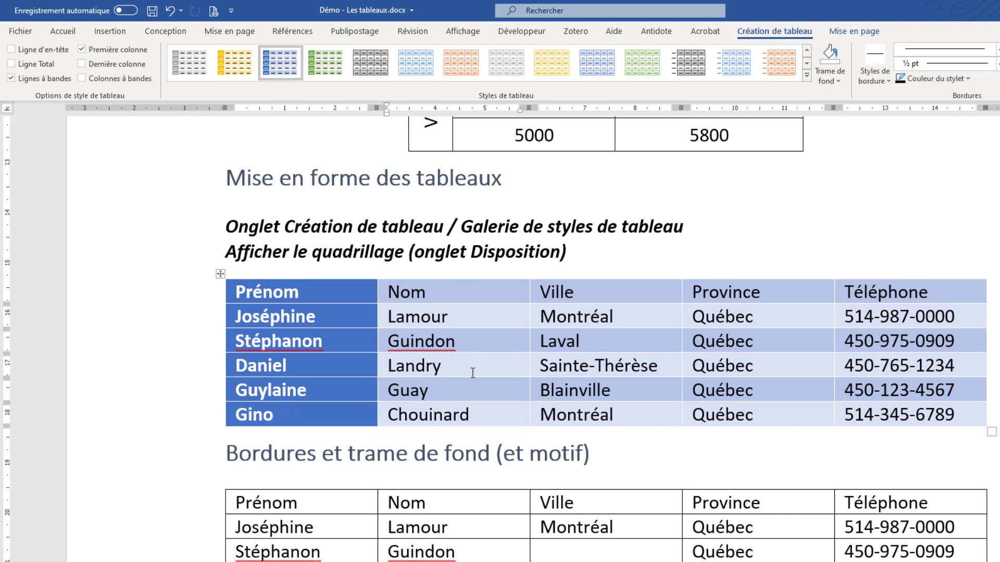
left_click(82, 50)
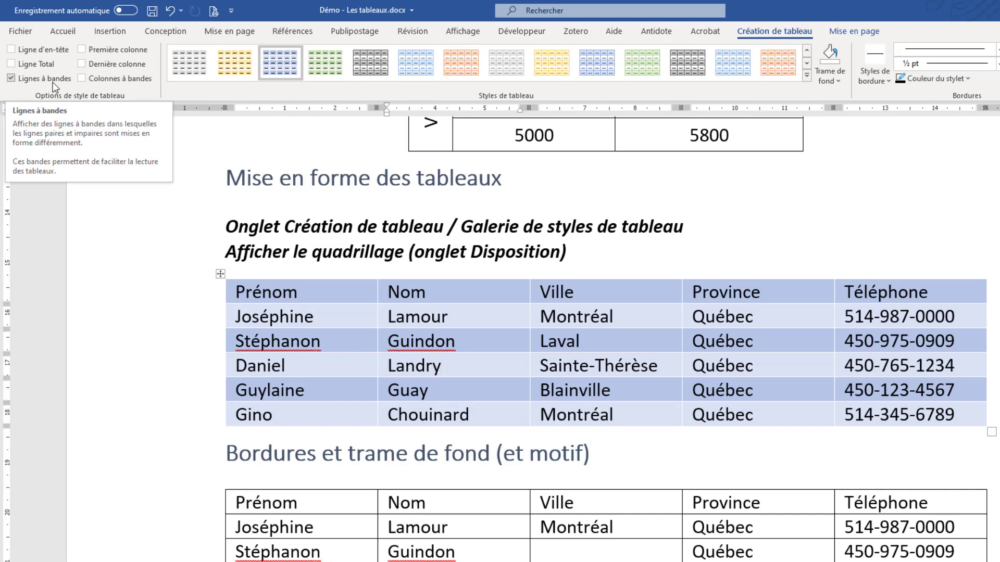
left_click(30, 80)
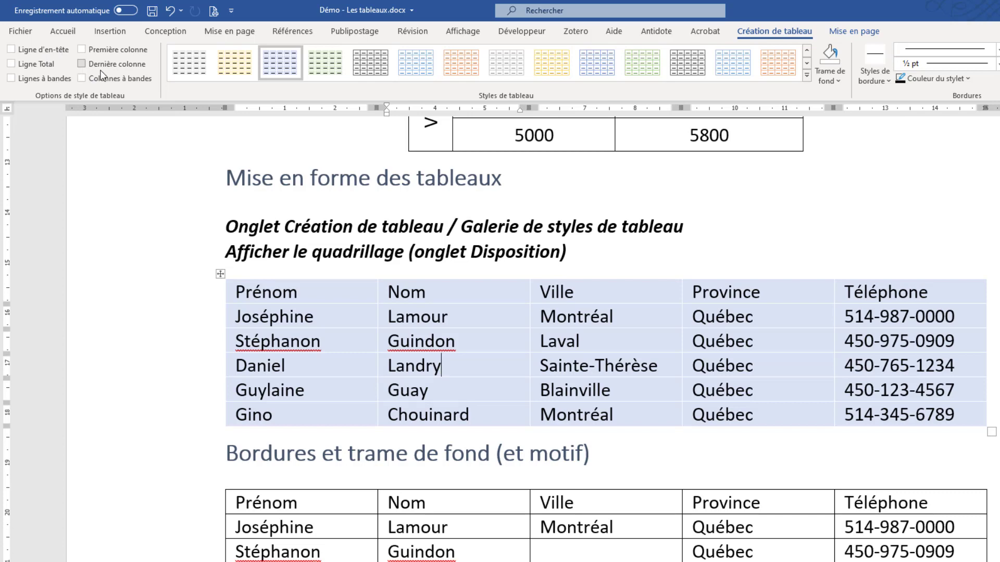
- Try the Ligne Total option on the contact table, leaving only Ligne d'en-tête and Colonnes à bandes turned on
left_click(37, 65)
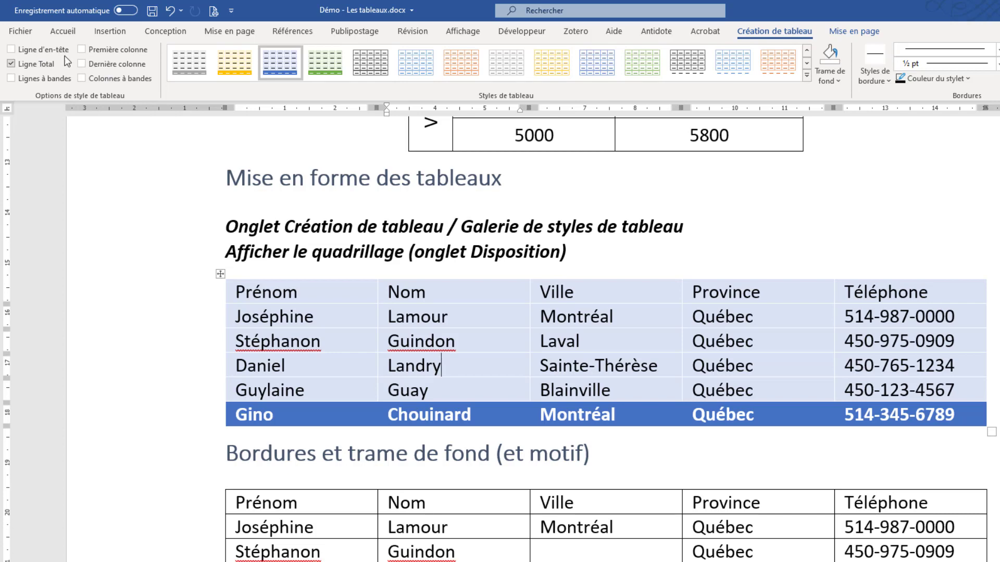
left_click(45, 47)
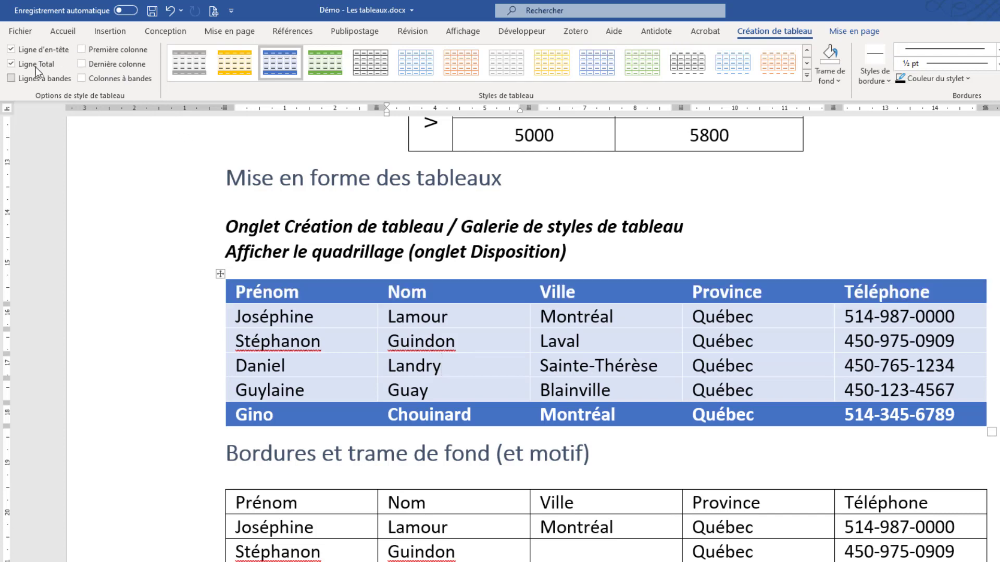
left_click(37, 66)
left_click(82, 78)
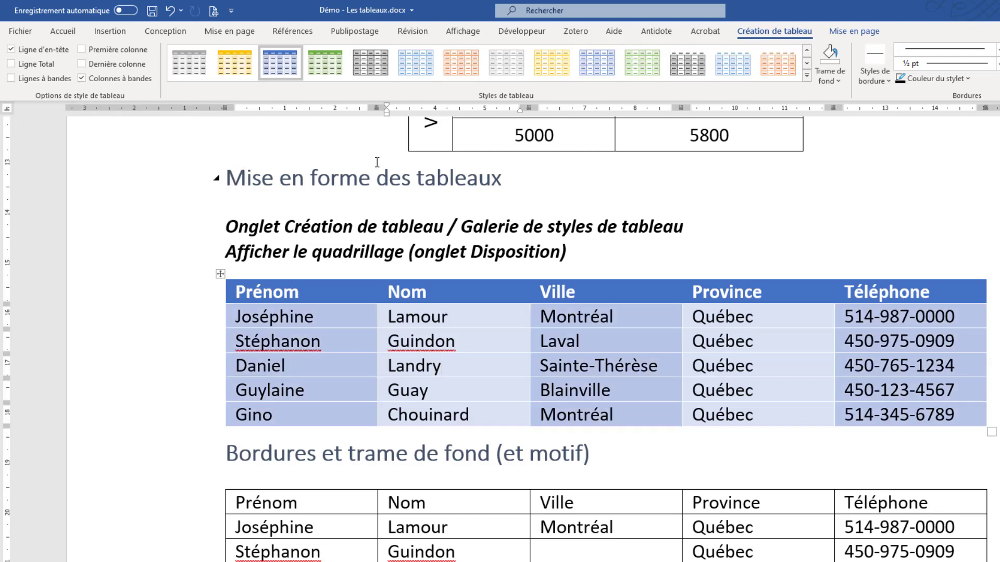
- Apply the borderless Tableaux simples style with bold headings and light grey banded columns to the contact table
left_click(806, 75)
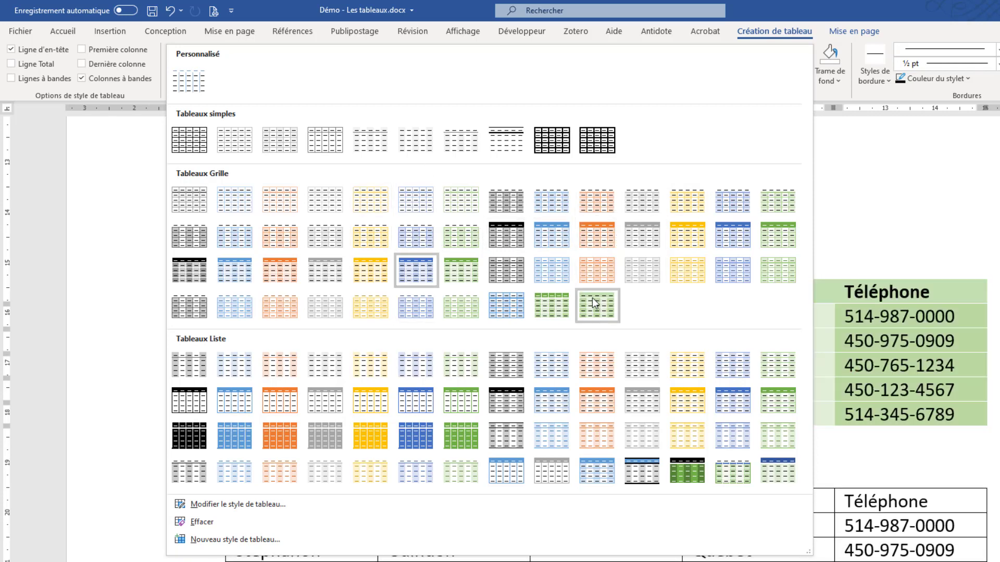
left_click(178, 279)
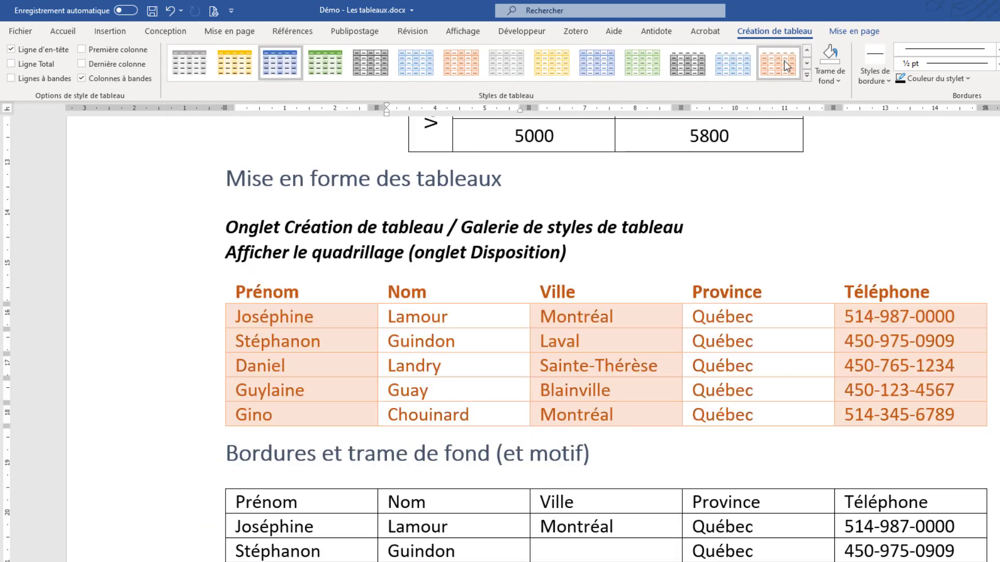
left_click(808, 72)
left_click(415, 144)
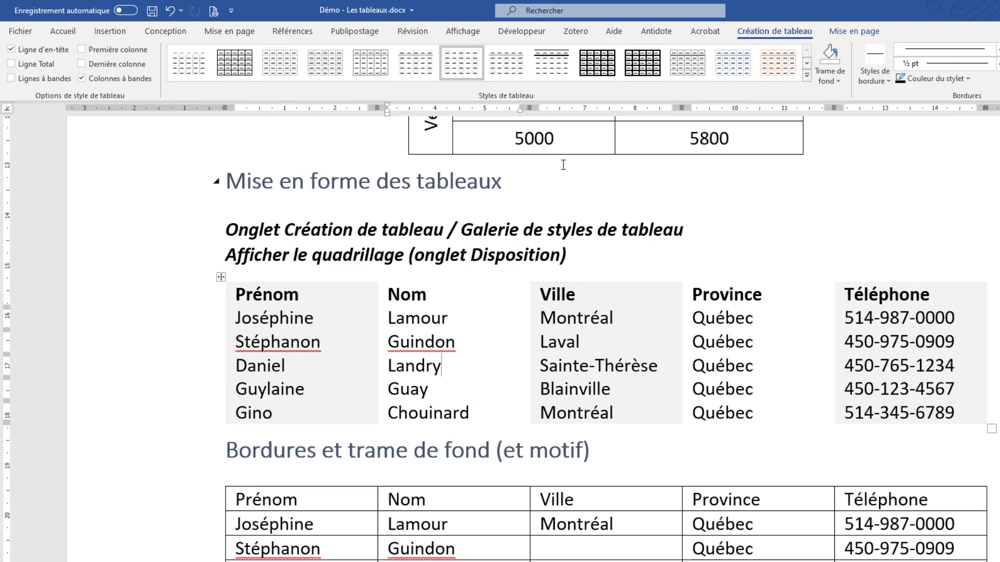
- Display the borderless contact table's gridlines, try its row and column boundaries, and hide the gridlines again
left_click(844, 33)
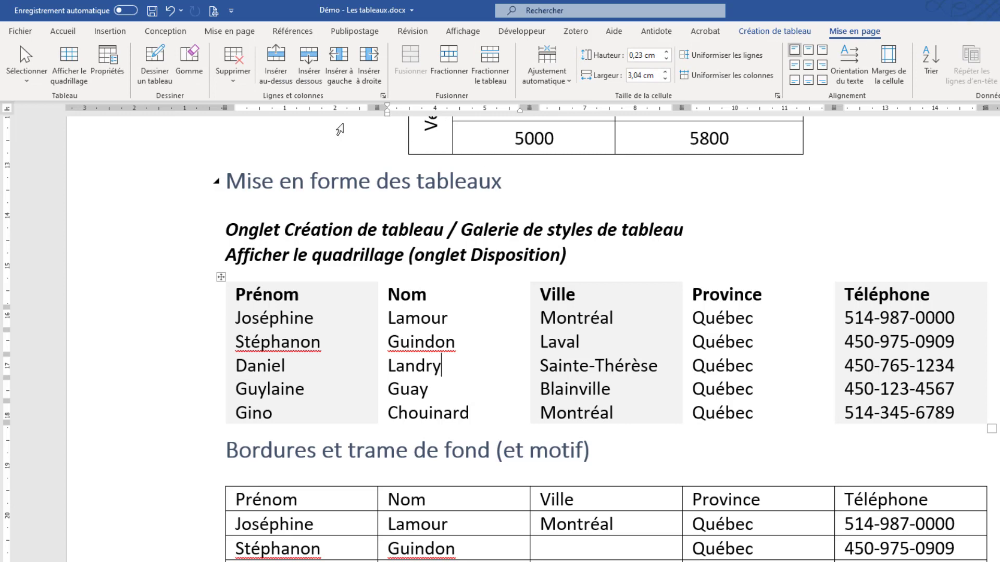
left_click(79, 84)
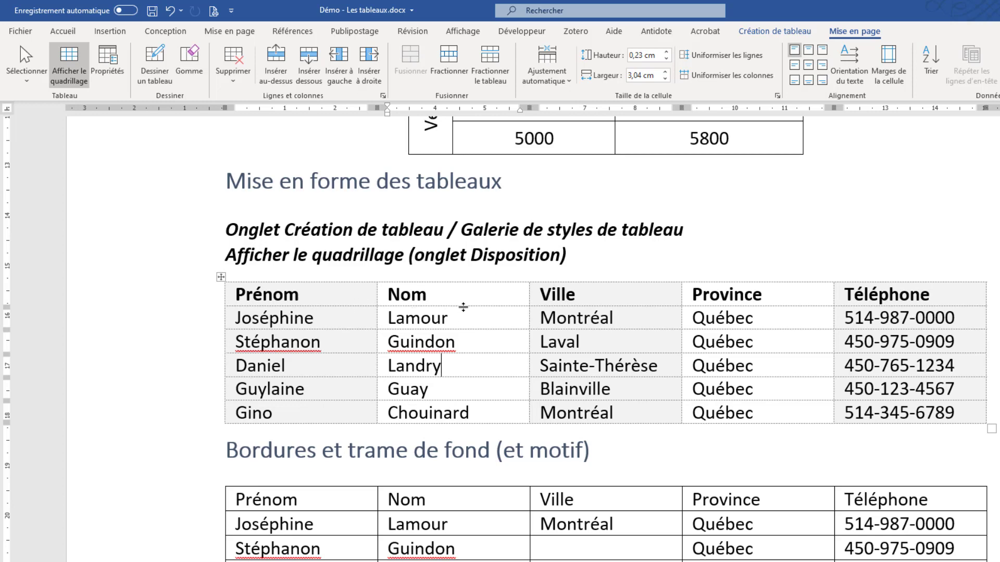
mouse_move(463, 308)
left_mouse_down()
mouse_move(463, 328)
mouse_move(465, 309)
left_mouse_up()
mouse_move(530, 296)
left_mouse_down()
mouse_move(512, 296)
mouse_move(528, 300)
left_mouse_up()
left_click(75, 71)
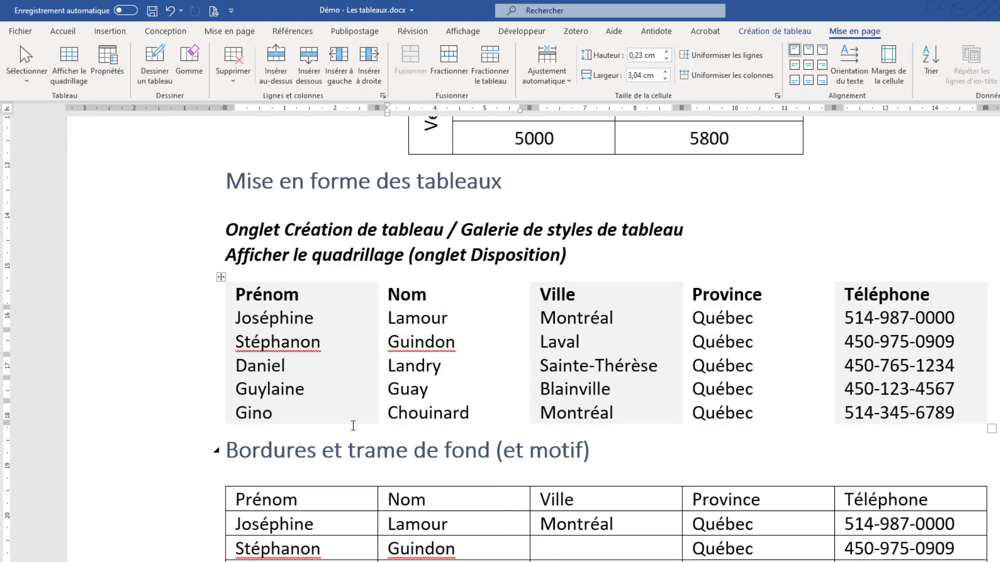
- Shade the header row of the table under "Bordures et trame de fond" with the light orange theme colour
scroll(364, 398, "down", 3)
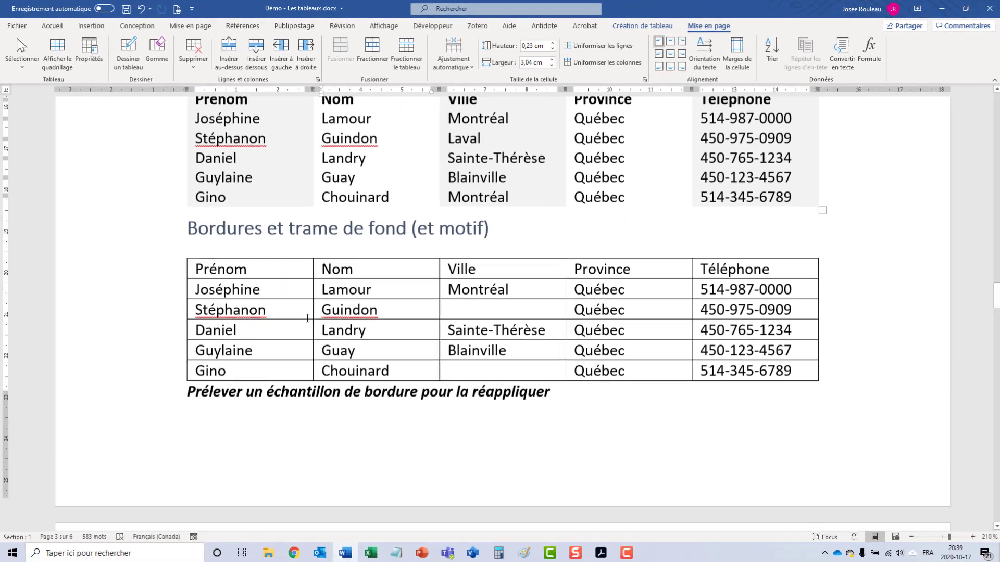
scroll(307, 318, "down", 1)
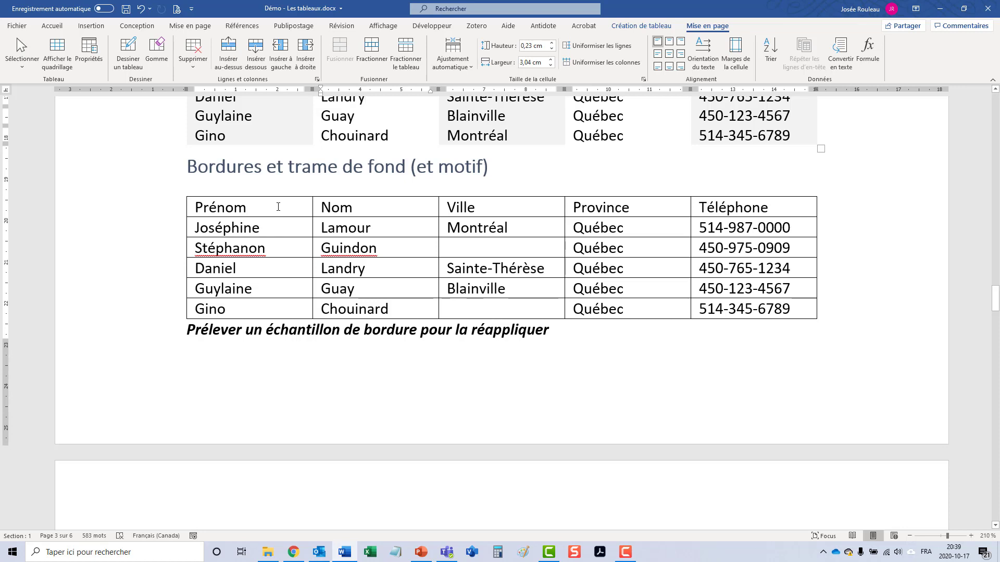
left_click(278, 207)
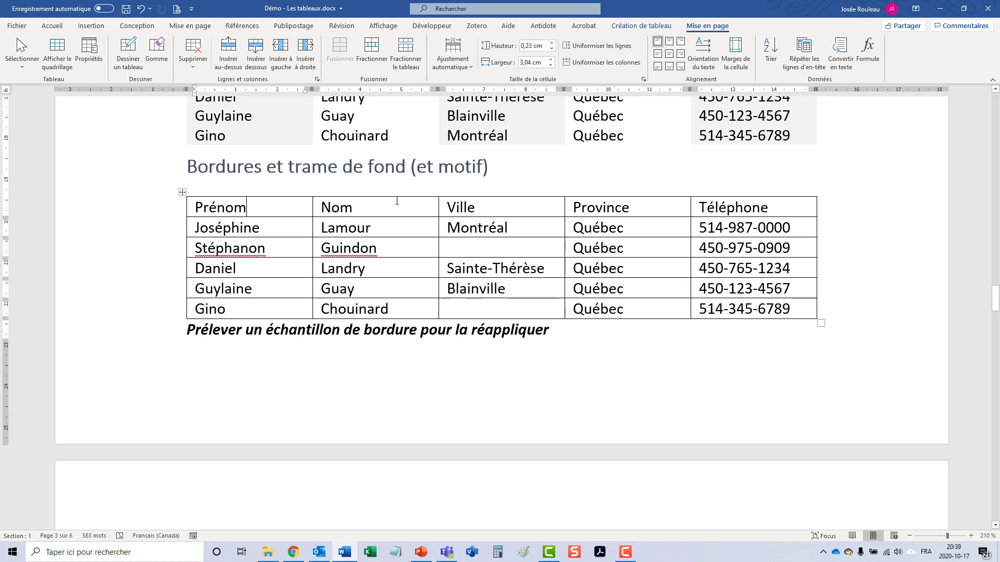
left_click(641, 25)
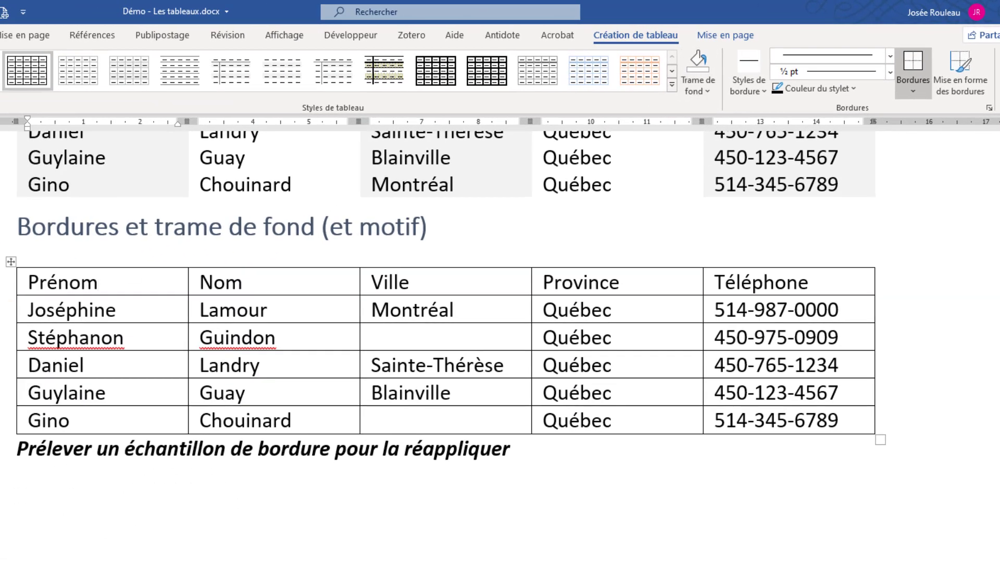
left_click(2, 285)
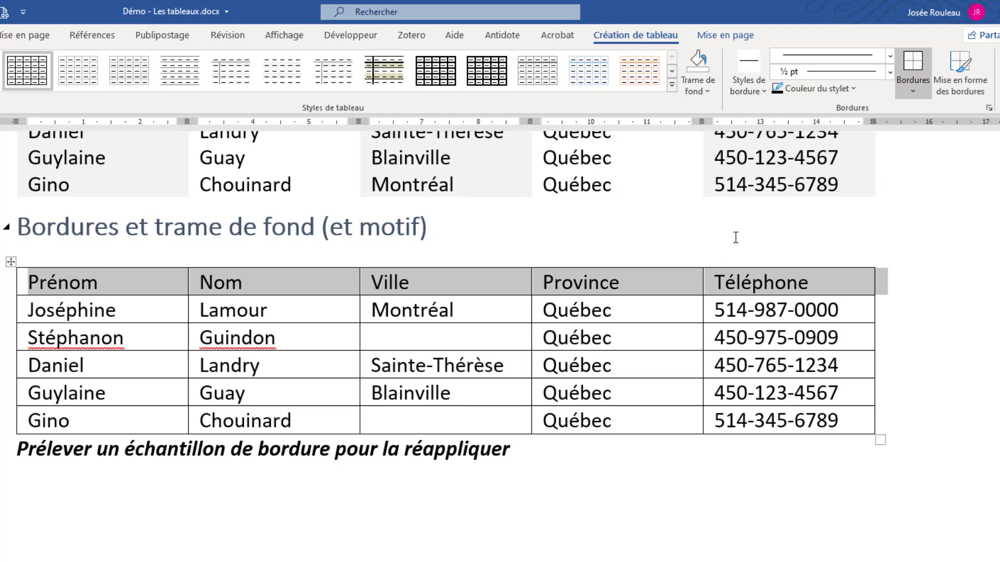
left_click(698, 95)
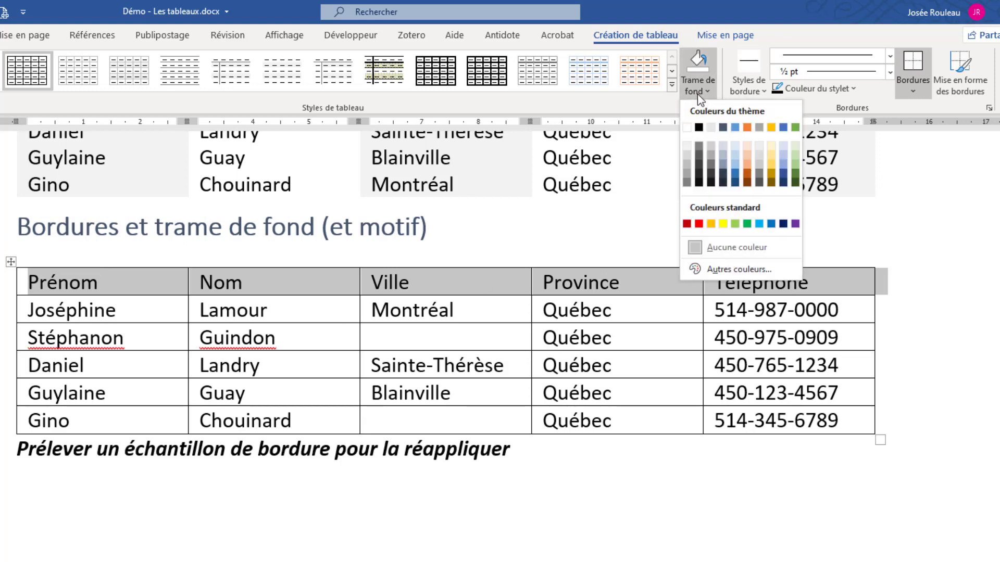
left_click(748, 158)
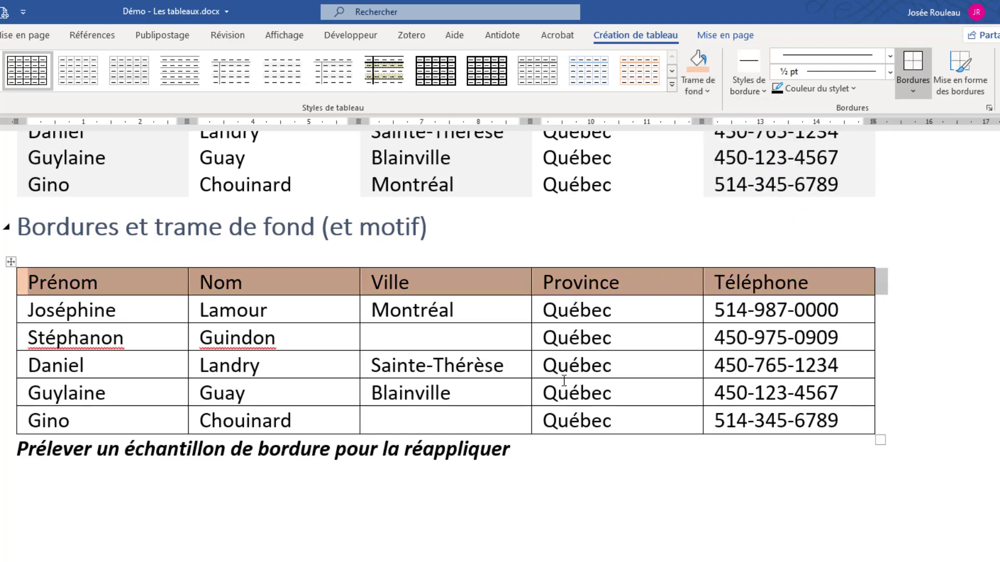
left_click(548, 337)
- Shade the five first-name cells below the Prénom heading with the light blue theme colour
left_click_drag(133, 315, 147, 410)
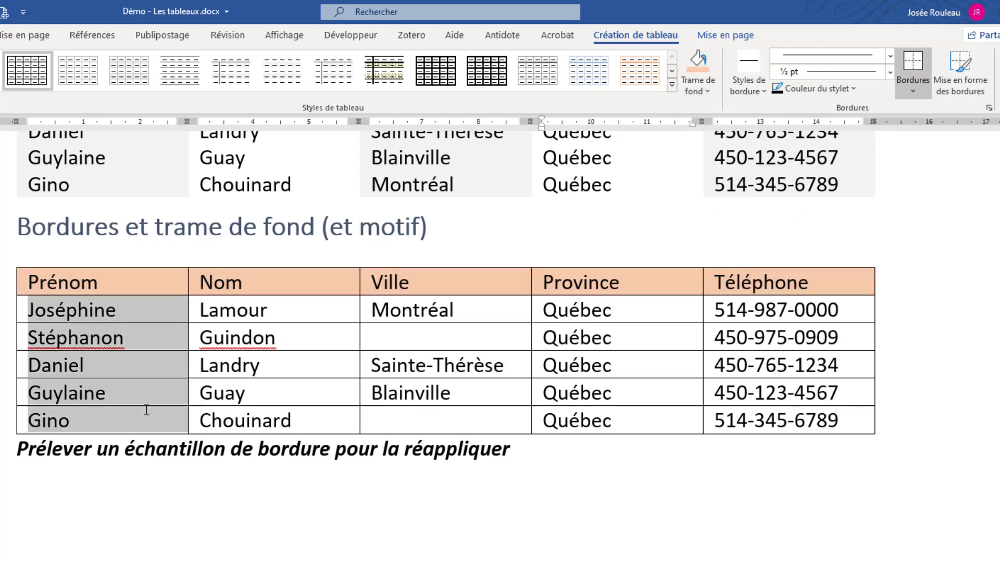
left_click(700, 93)
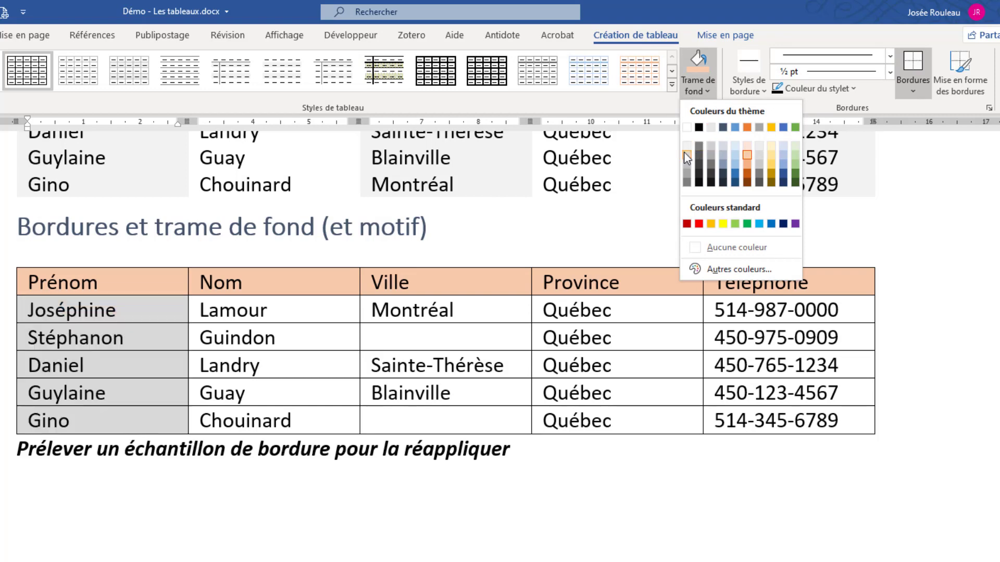
left_click(735, 157)
left_click(317, 308)
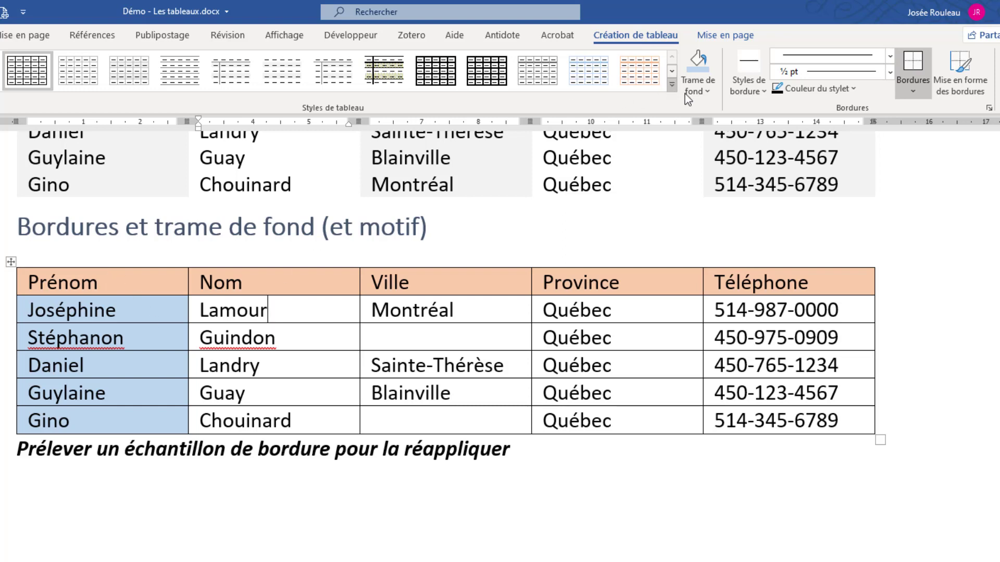
- Look through the Trame de fond colour choices and the Styles de bordure gallery without applying anything
left_click(700, 79)
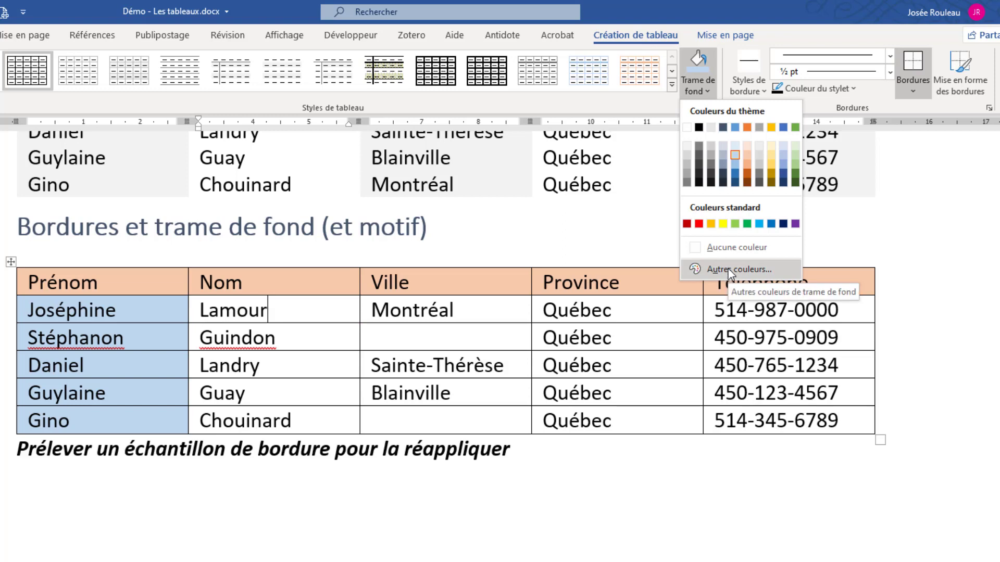
left_click(373, 318)
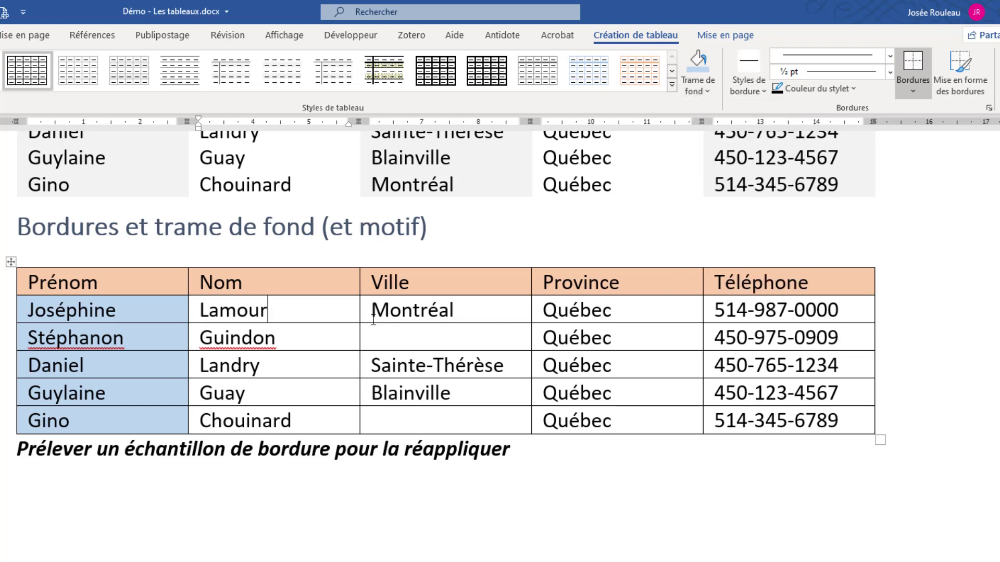
left_click(752, 93)
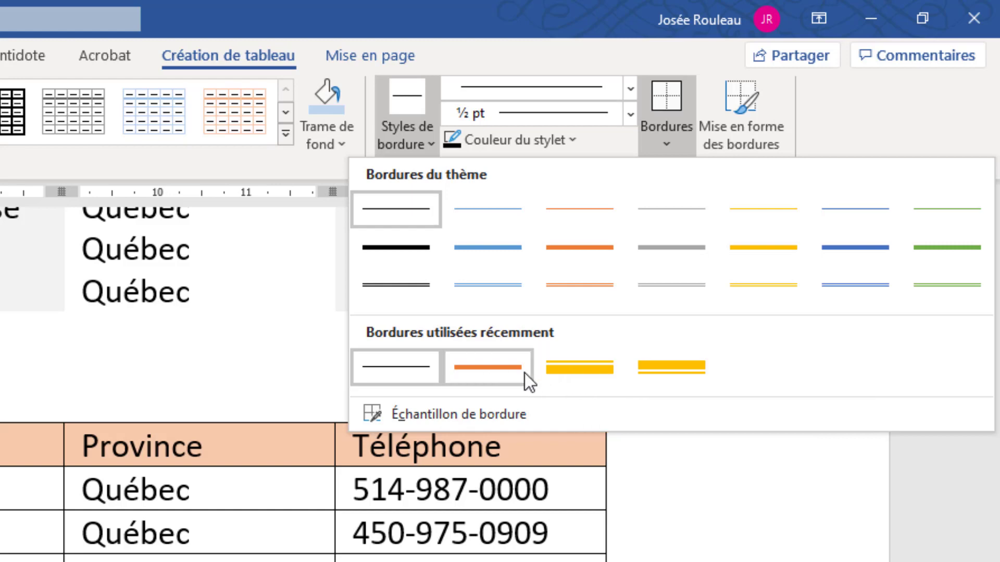
left_click(19, 446)
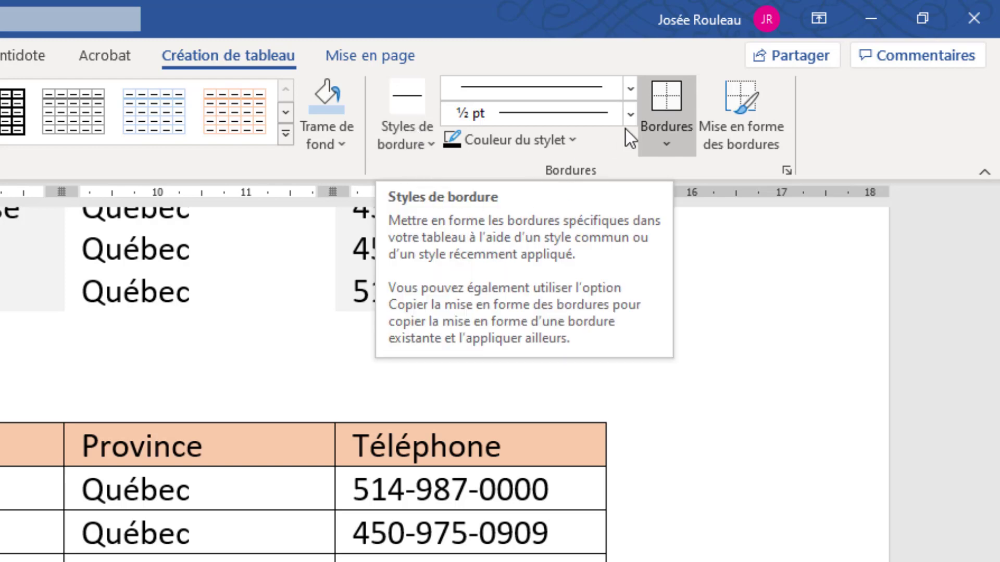
- Paint an orange 1 ½ pt thick-and-thin double border along the bottom edge of the header row, then stop border painting
left_click(631, 90)
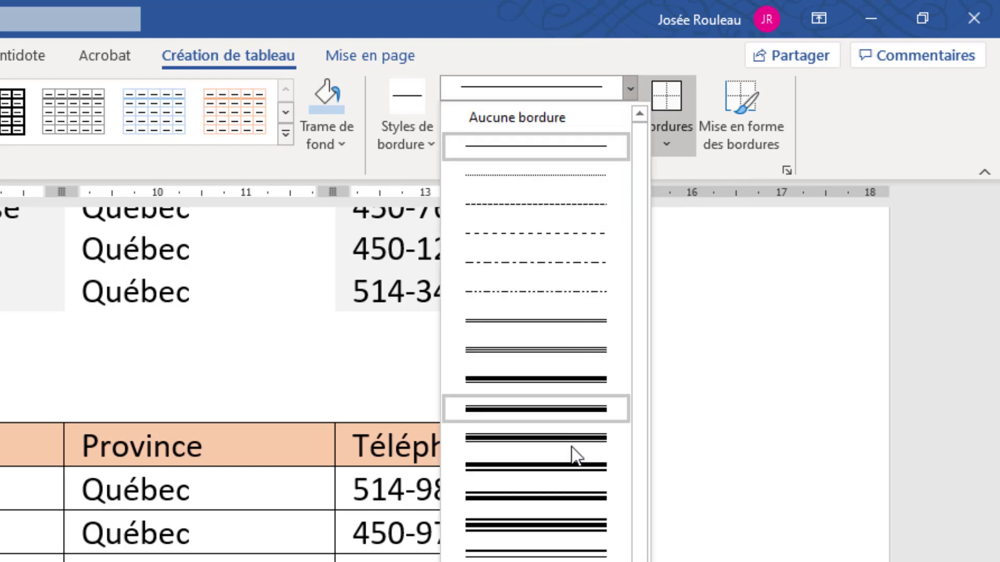
scroll(575, 456, "down", 1)
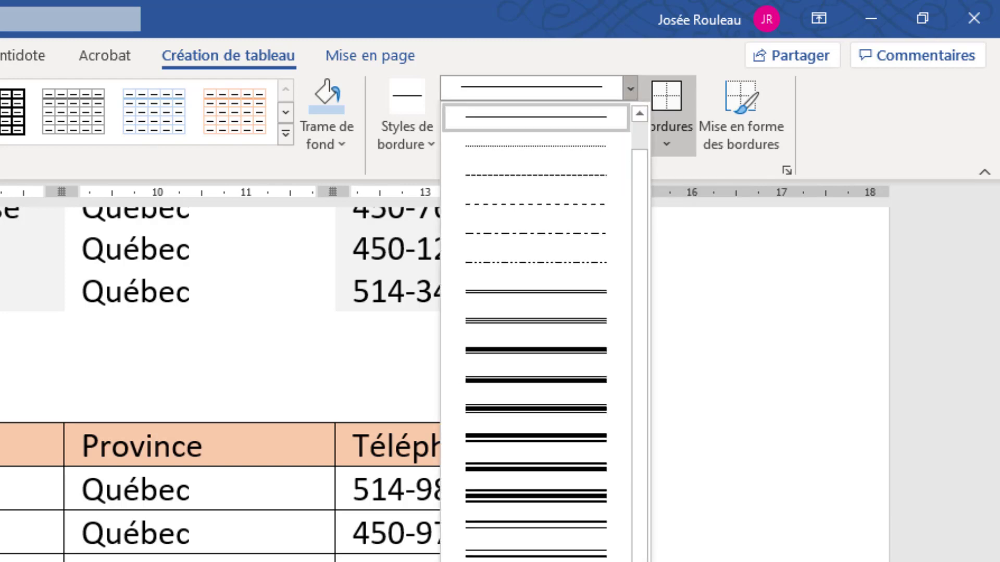
scroll(542, 338, "up", 1)
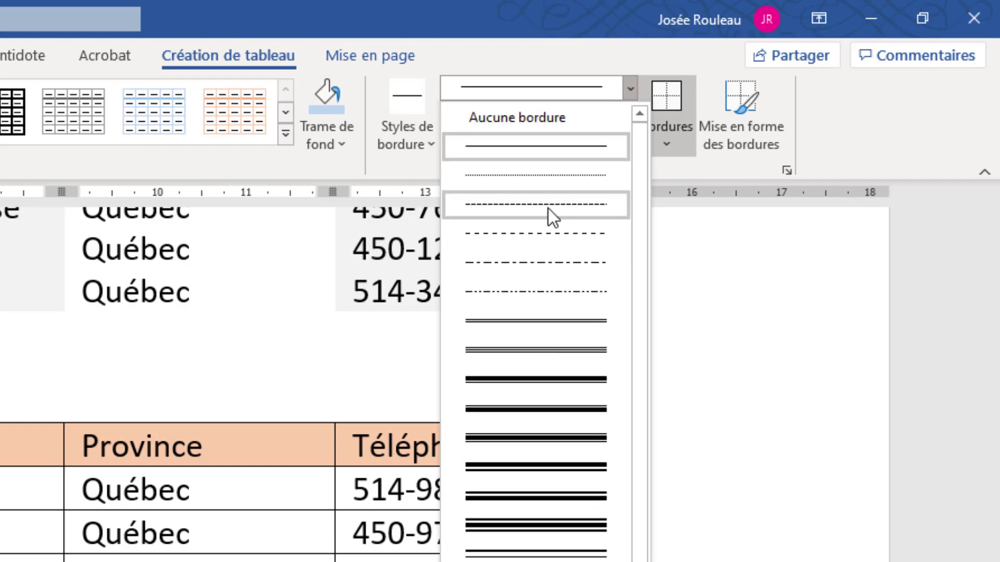
left_click(539, 381)
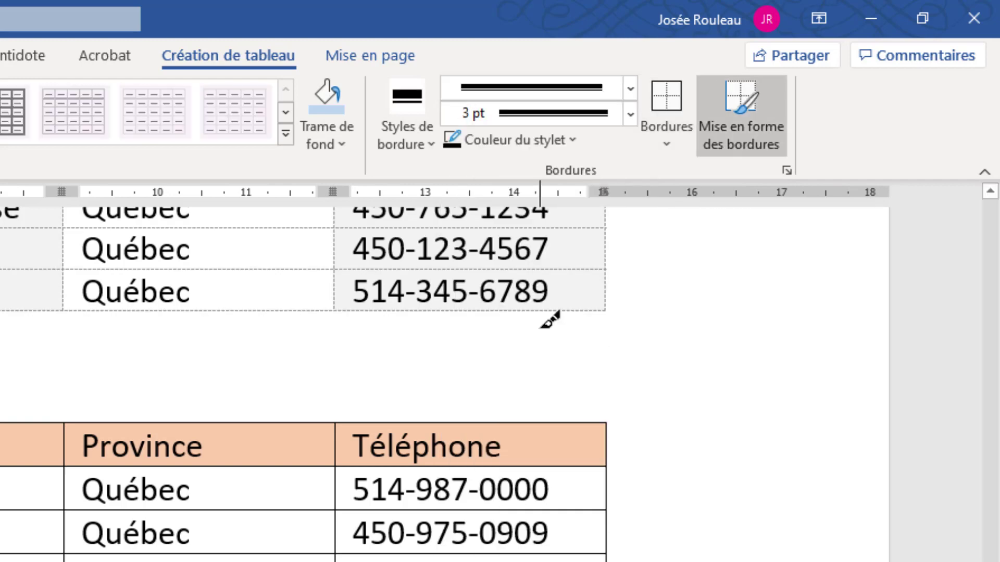
left_click(630, 116)
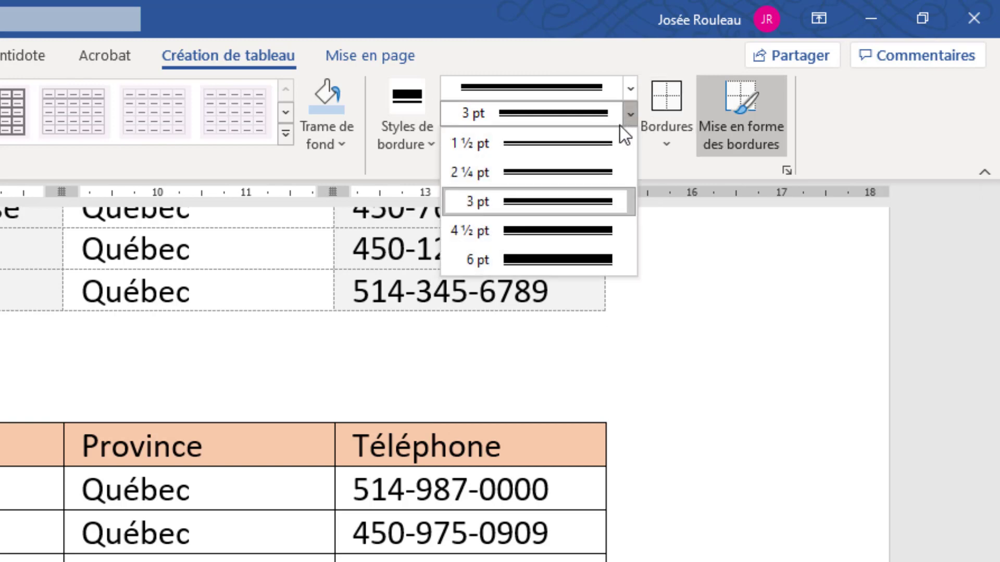
left_click(606, 143)
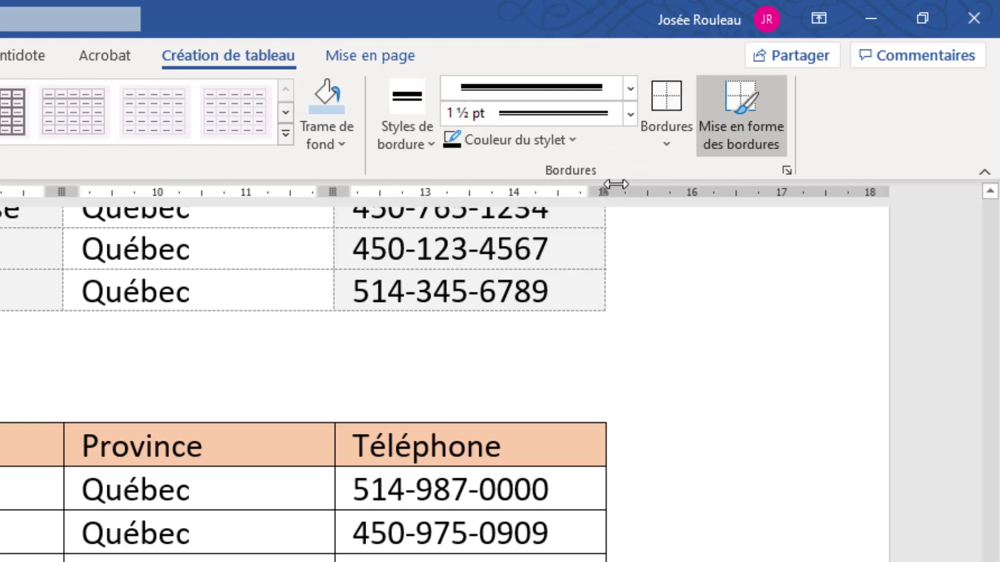
left_click(484, 139)
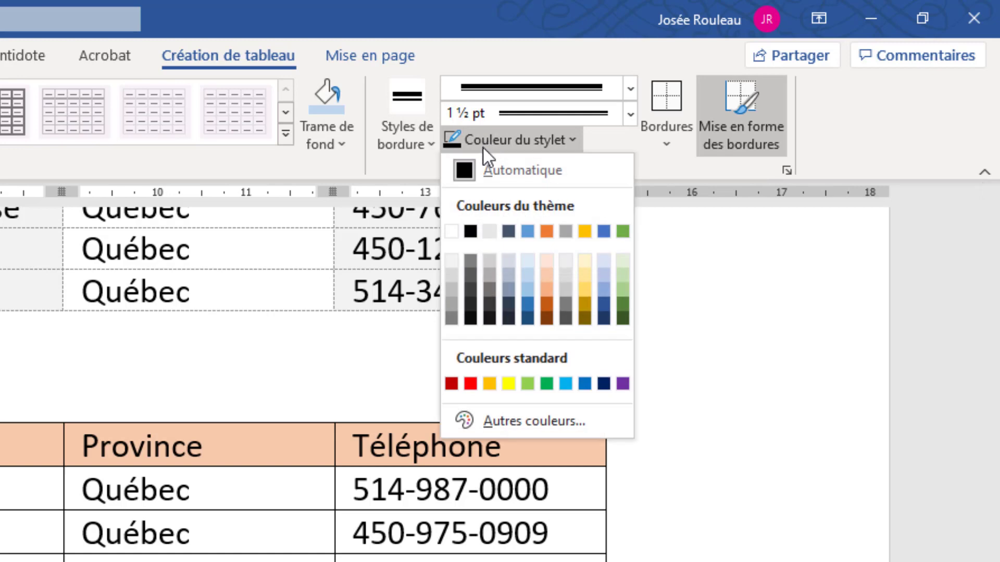
left_click(548, 233)
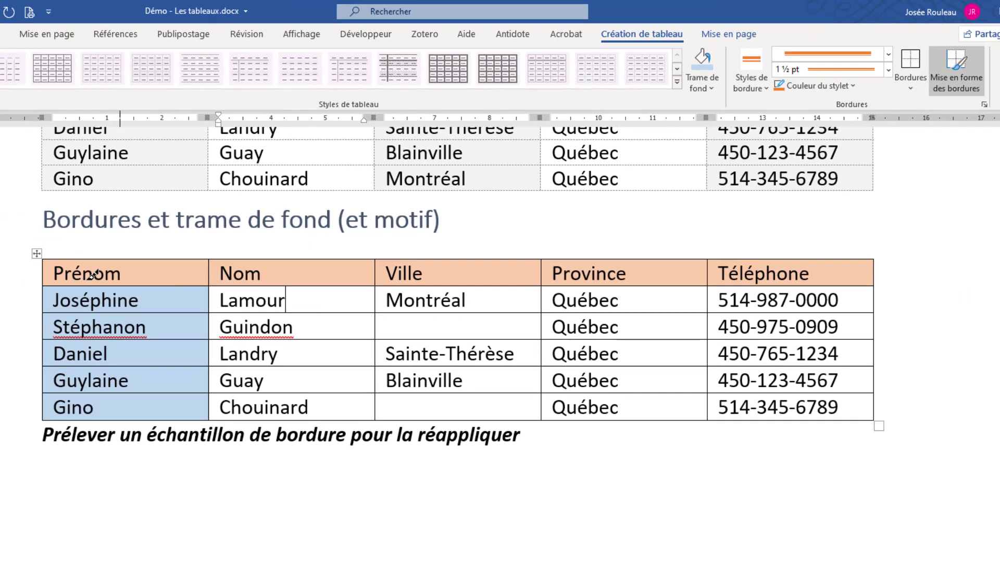
mouse_move(71, 285)
left_mouse_down()
mouse_move(439, 277)
mouse_move(703, 287)
mouse_move(746, 278)
left_mouse_up()
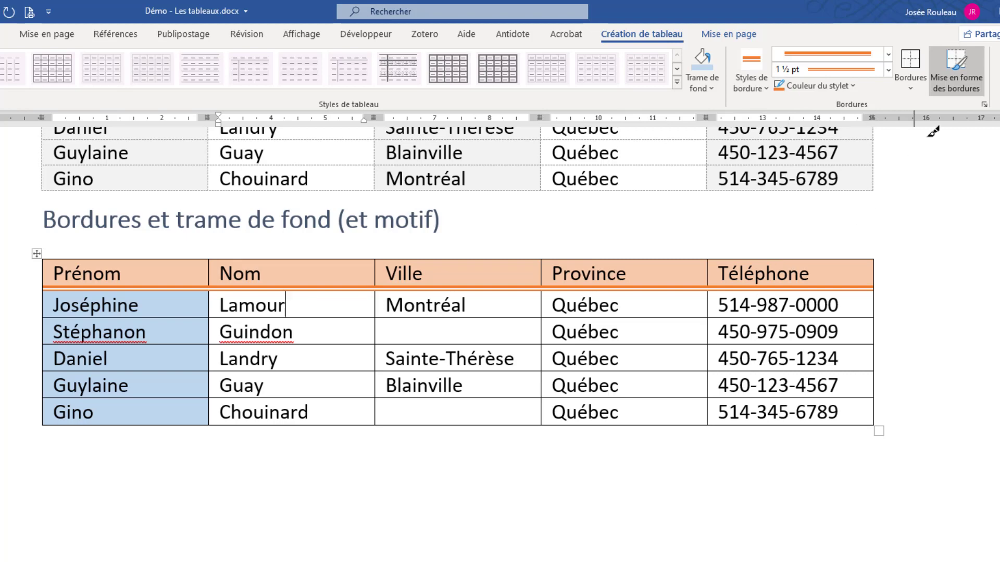
left_click(957, 64)
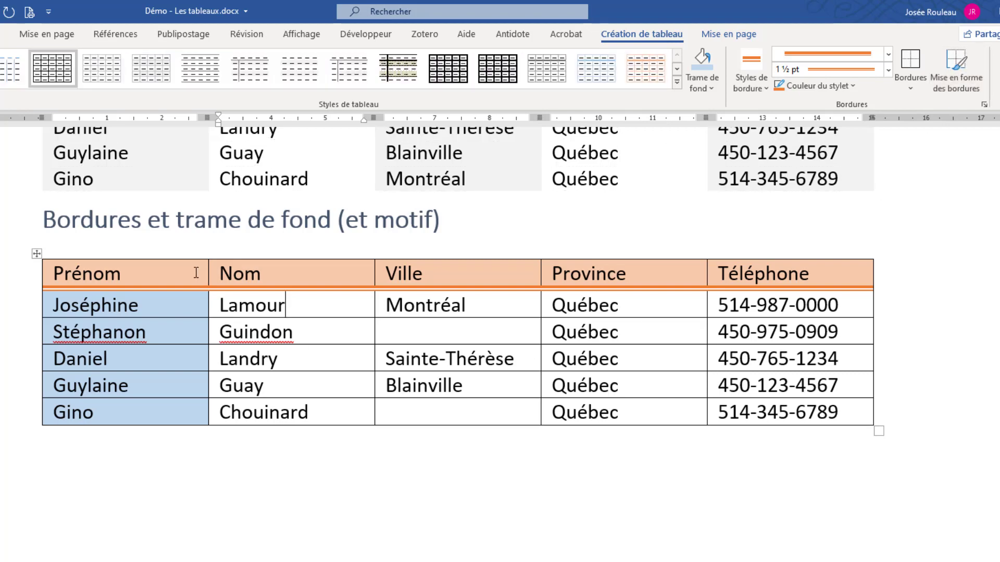
- Apply the orange double line as Bordures extérieures around the whole header row
left_click_drag(196, 273, 746, 269)
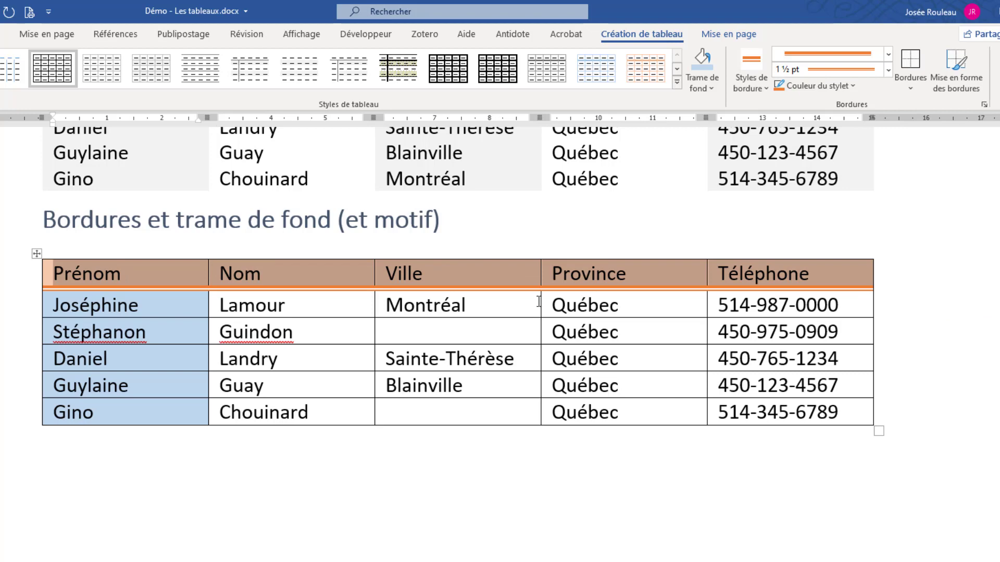
left_click(908, 90)
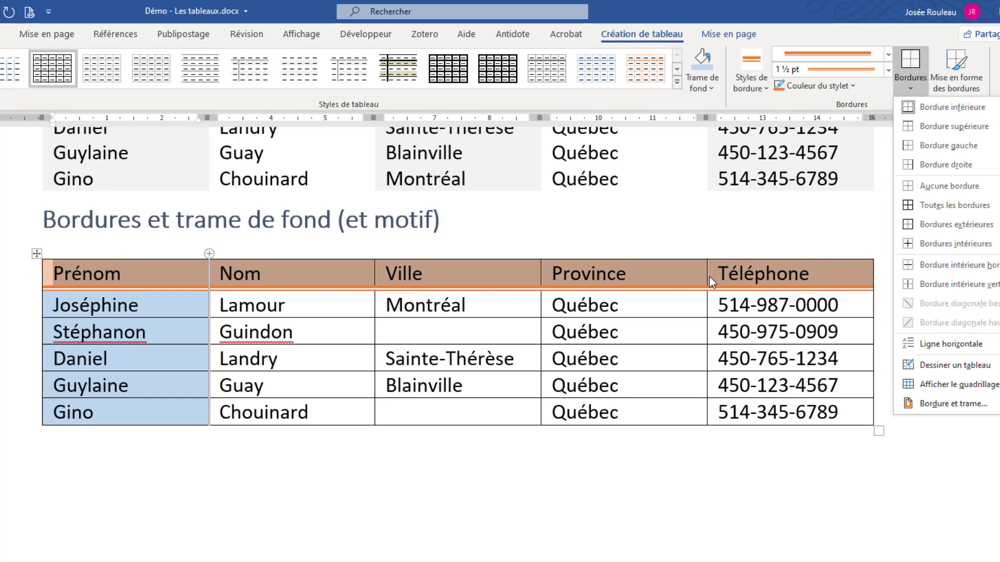
left_click(938, 231)
left_click(164, 286)
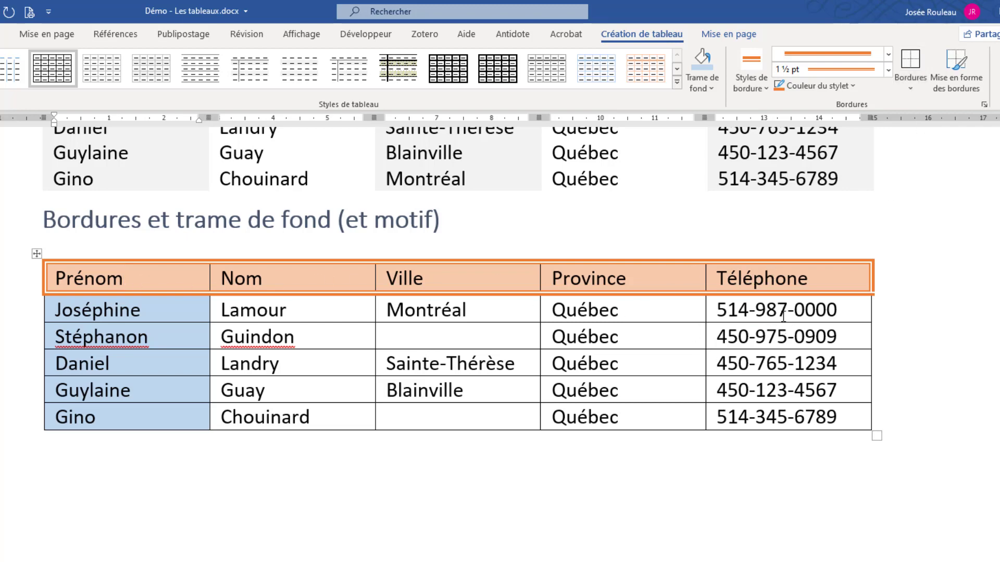
- Apply Toutes les bordures to the phone number cells below the Téléphone heading, using a green 1 ½ pt 3D-effect line
left_click_drag(783, 320, 794, 409)
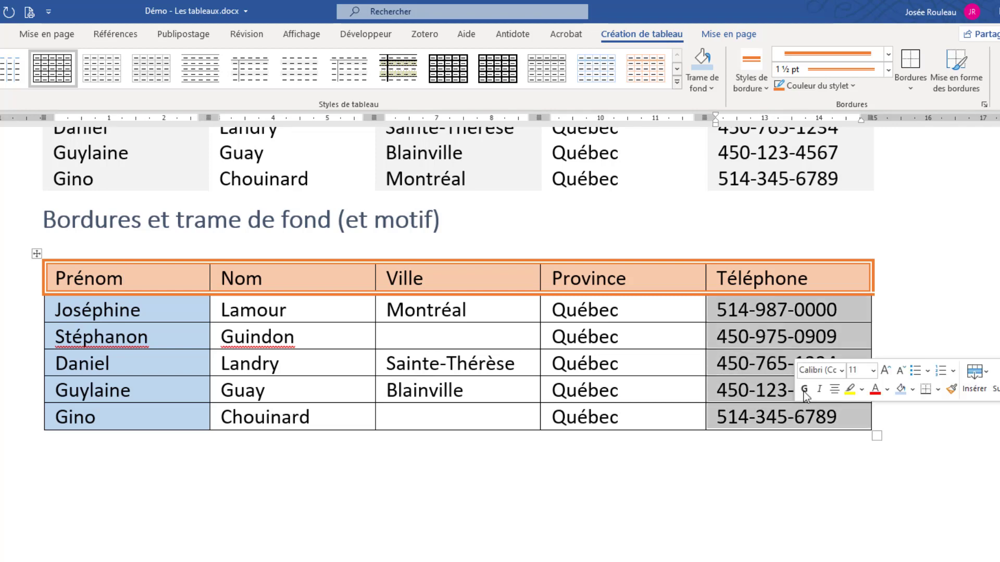
left_click(888, 55)
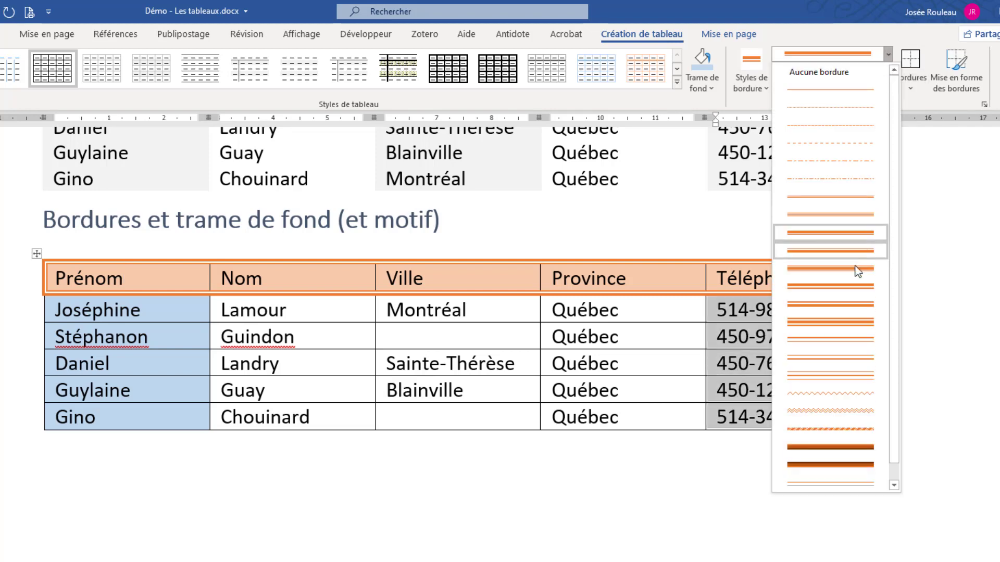
left_click(847, 445)
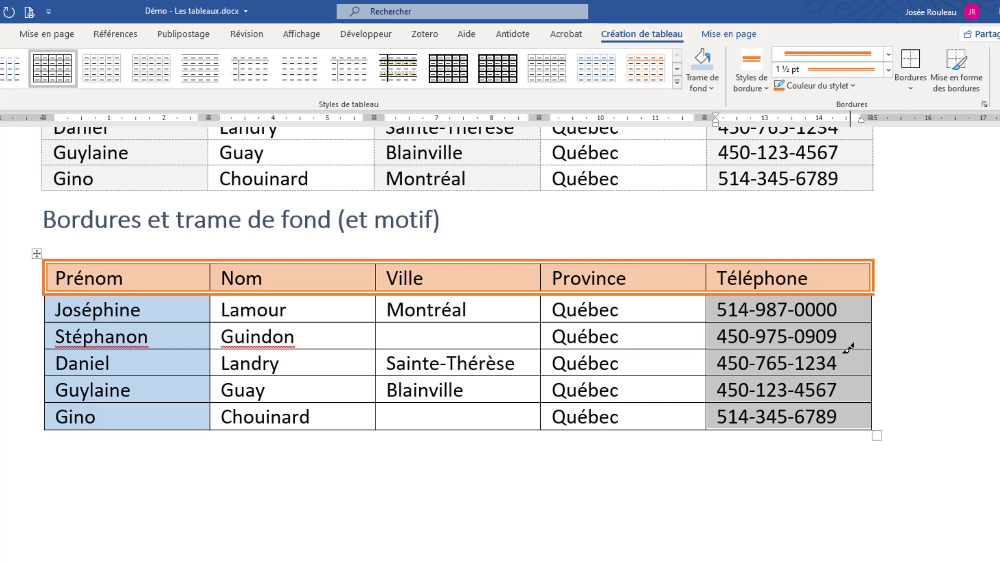
left_click(888, 70)
left_click(866, 106)
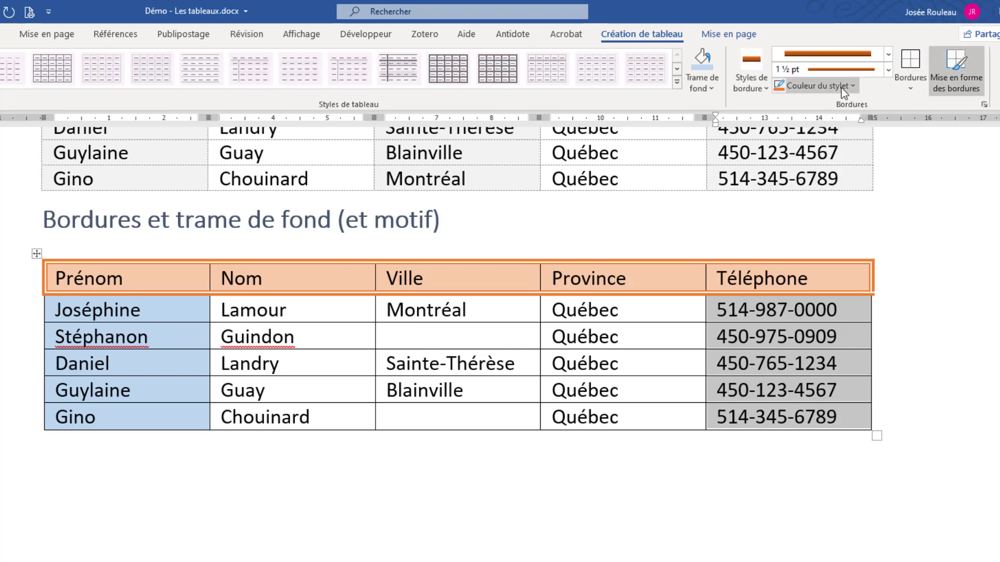
left_click(841, 87)
left_click(884, 143)
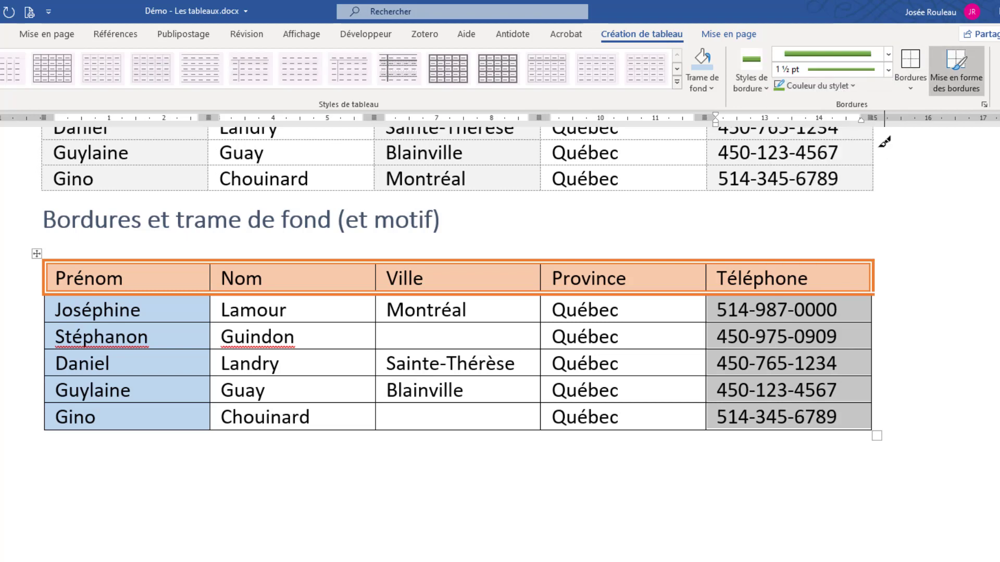
left_click(916, 80)
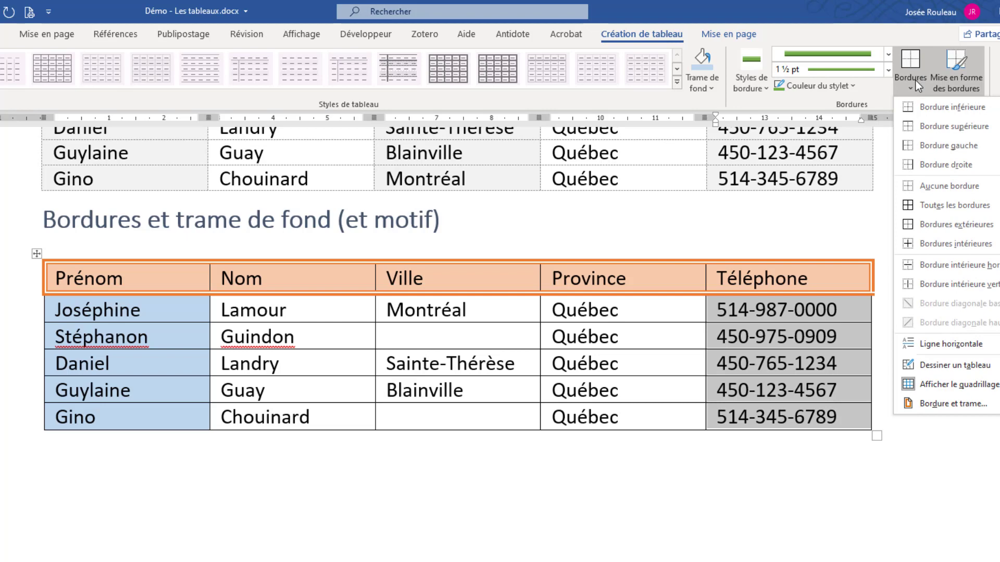
left_click(910, 207)
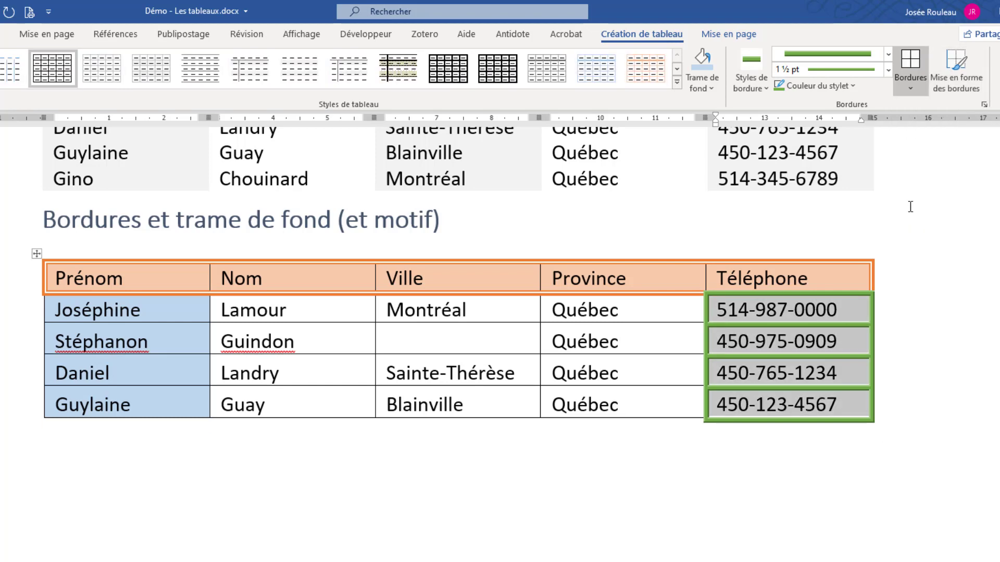
left_click(813, 311)
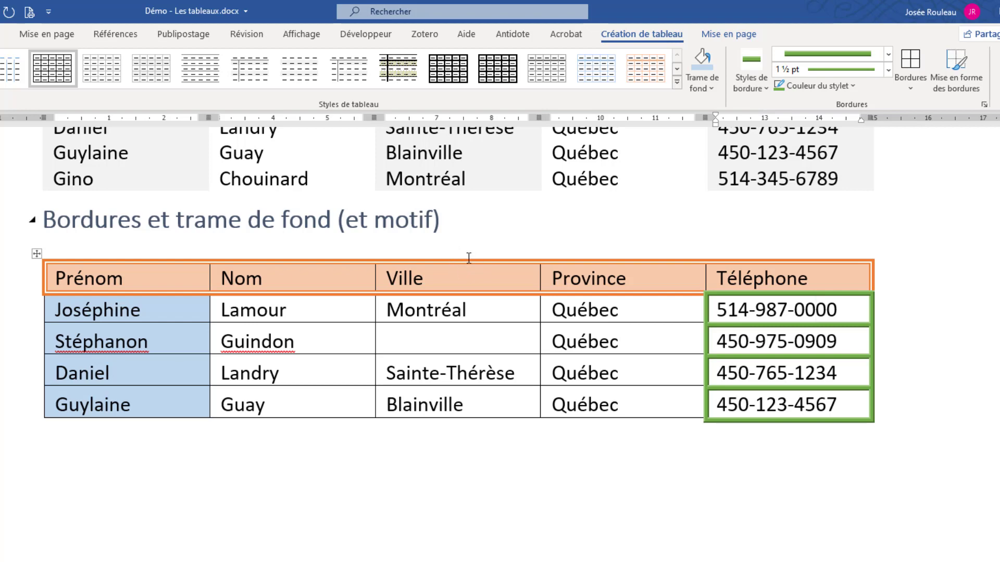
- Sample the header row's orange double border and apply it as Bordures extérieures around the Sainte-Thérèse cell
left_click(759, 88)
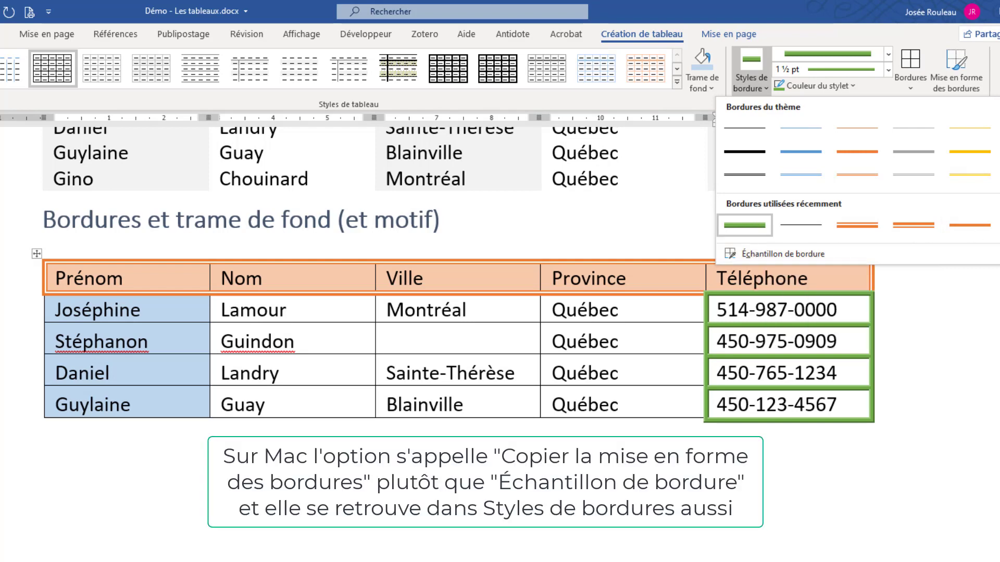
left_click(760, 257)
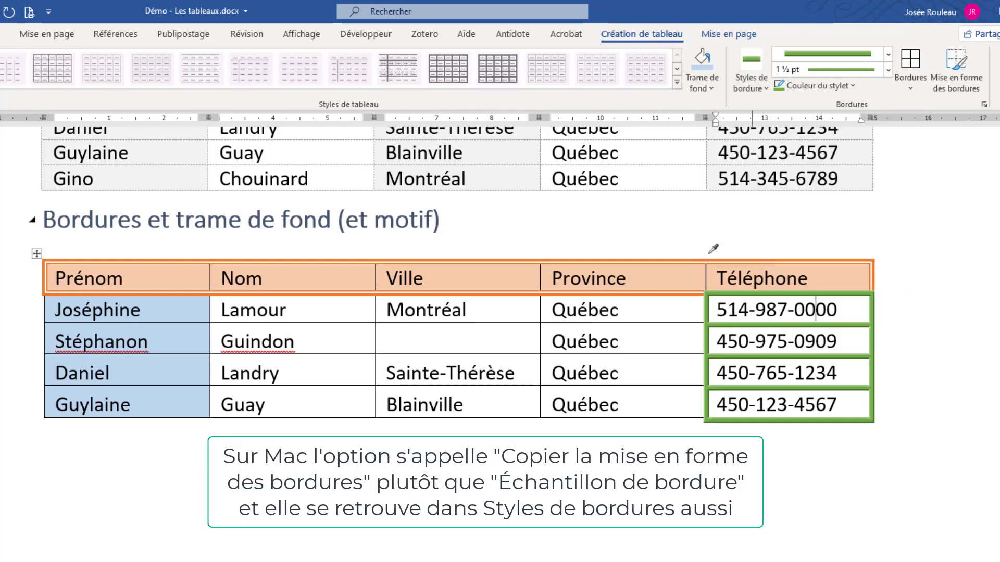
left_click(613, 260)
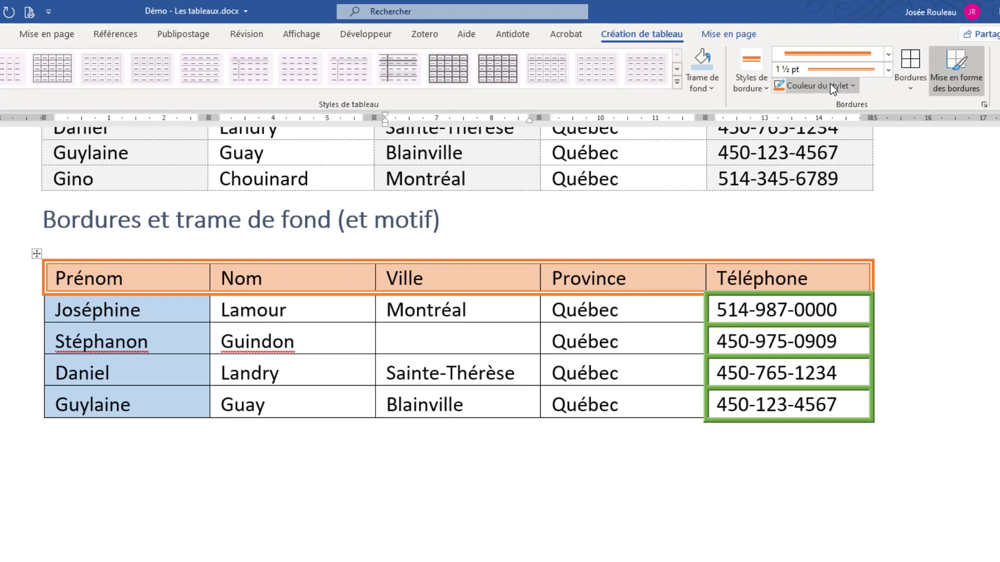
left_click(902, 86)
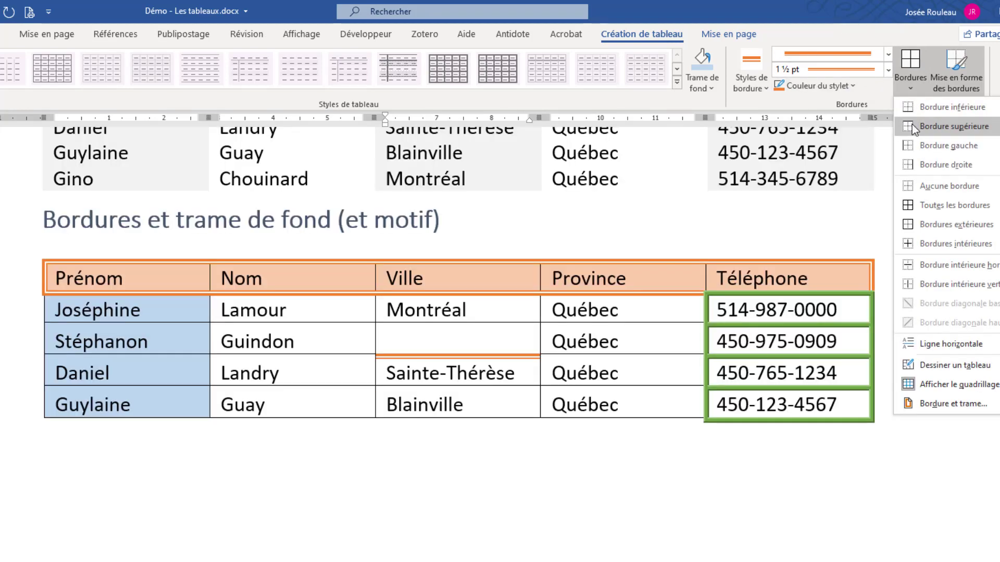
left_click(923, 225)
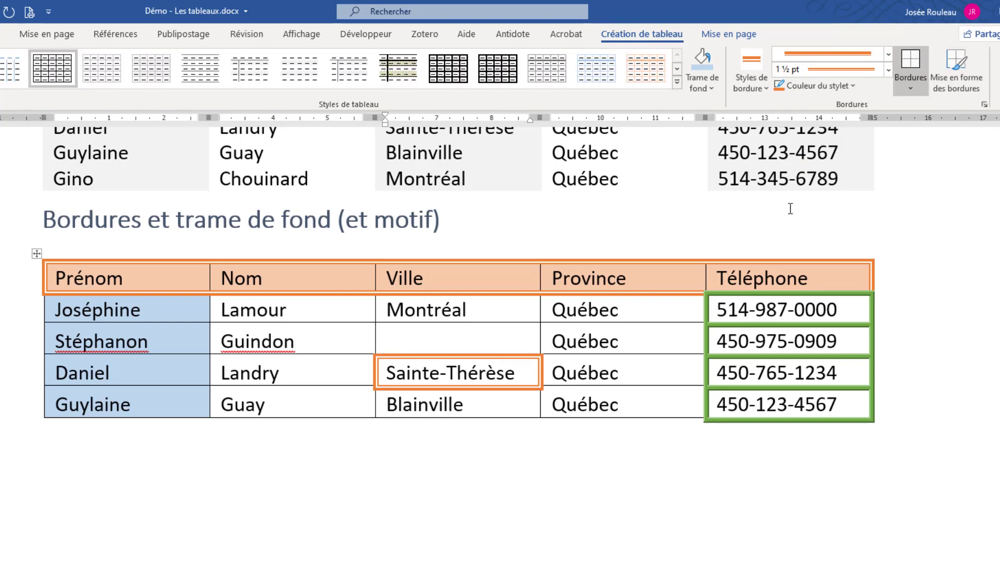
- Sample the green border of the phone cells and apply it as Bordures extérieures around the Québec cell in the second data row
left_click(754, 89)
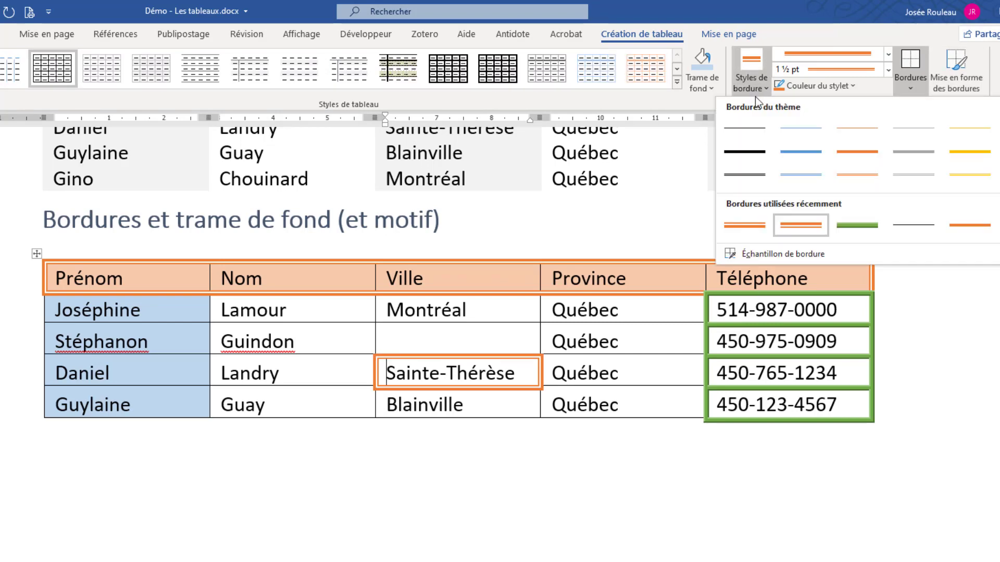
left_click(793, 254)
left_click(731, 324)
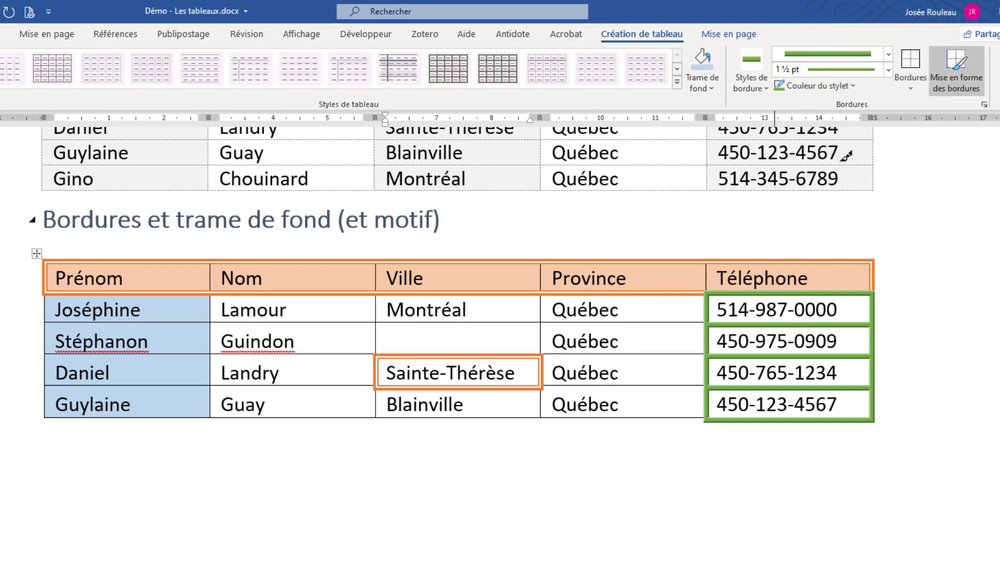
left_click(962, 57)
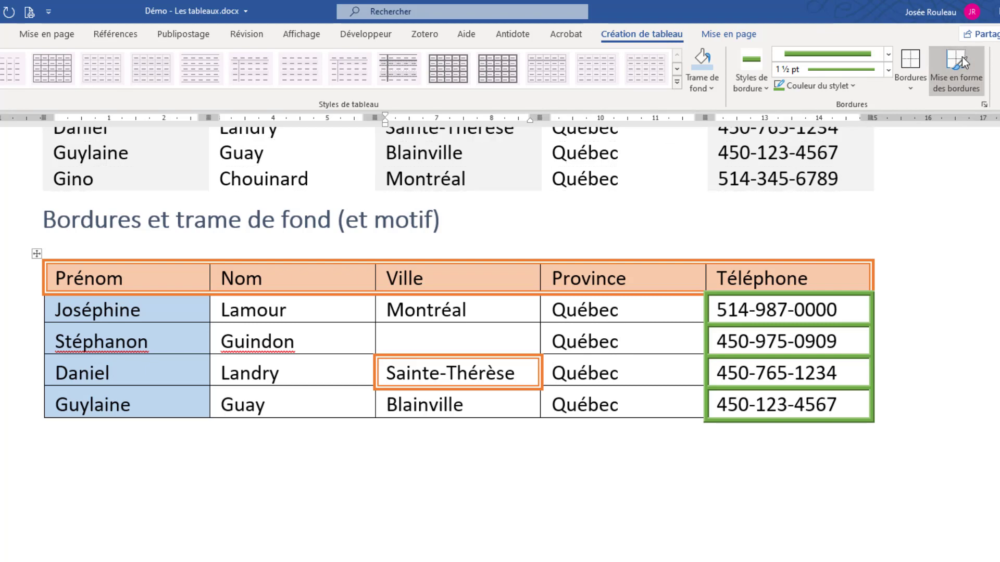
left_click(618, 342)
left_click(910, 88)
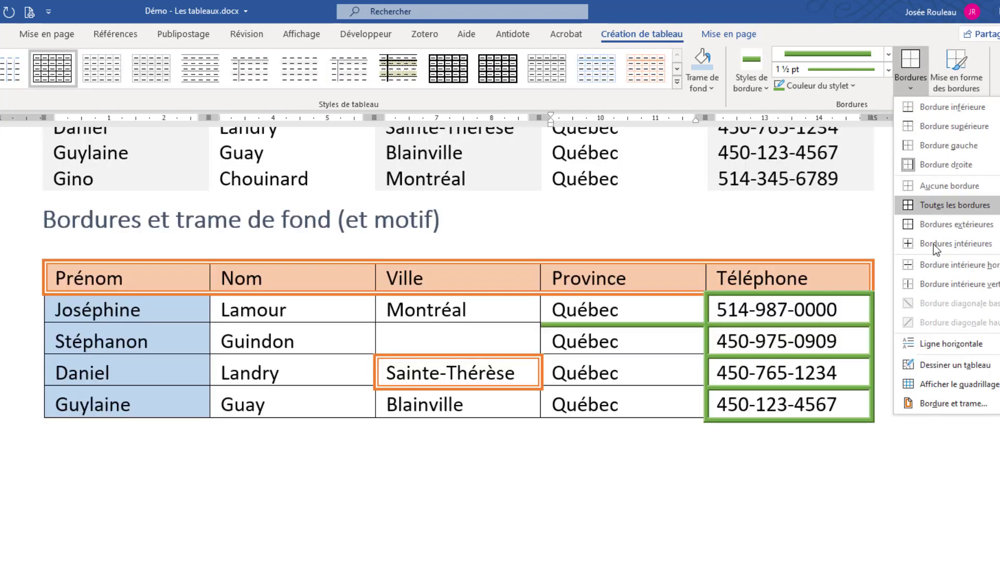
left_click(925, 225)
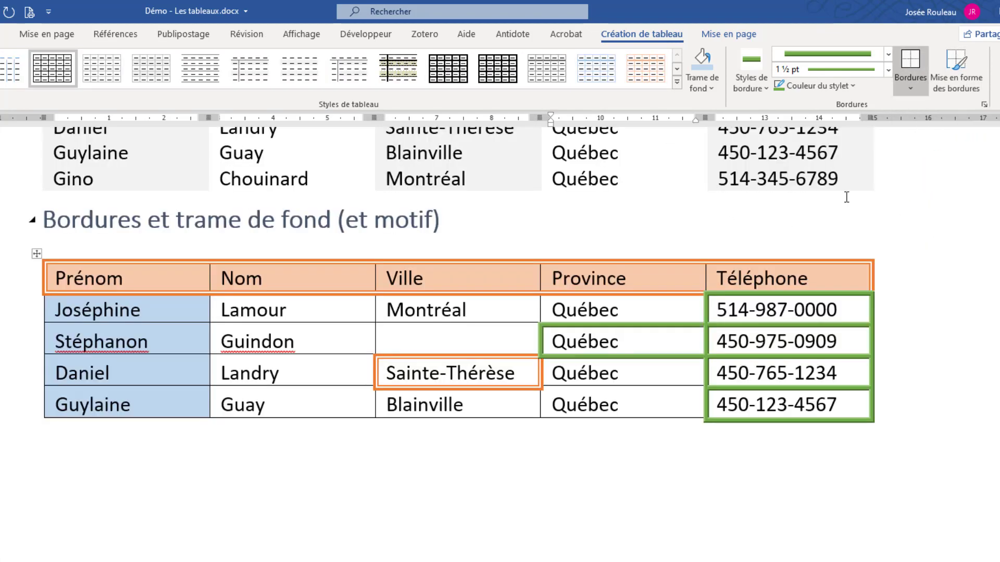
- In Bordure et trame, choose an orange Diagonale claire (bas) shading pattern for the first cell below the Nom heading
left_click(581, 304)
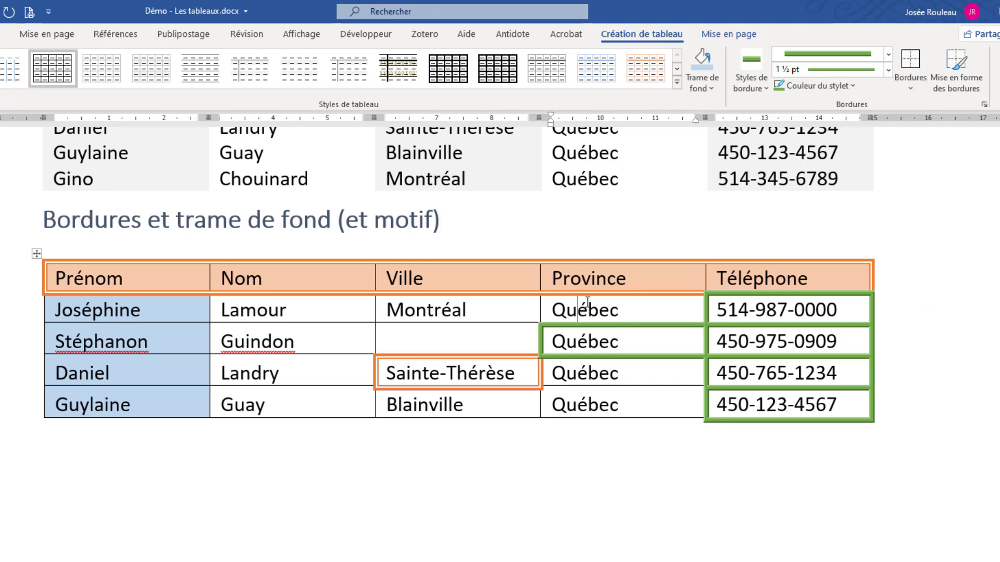
left_click(329, 311)
left_click(984, 106)
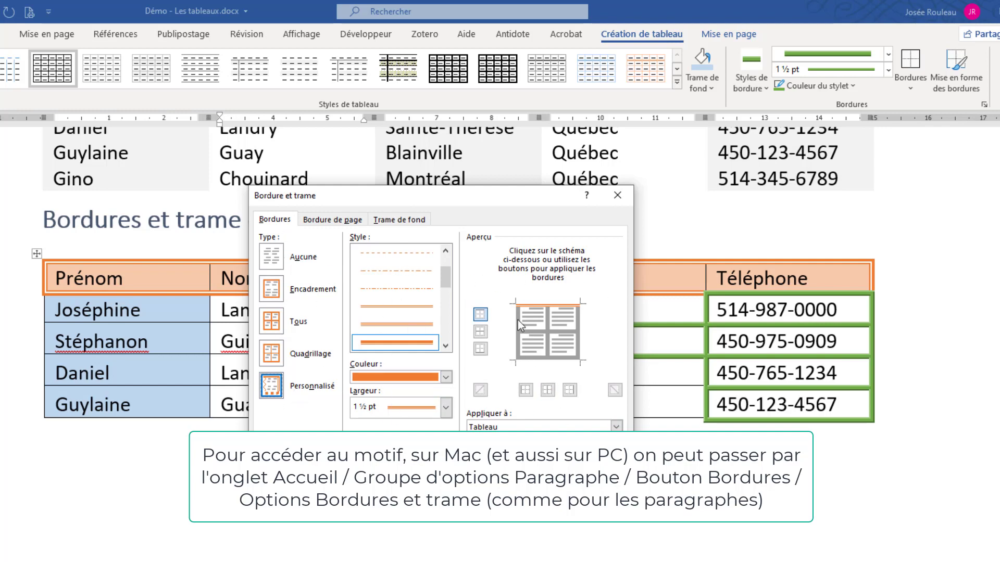
left_click(413, 221)
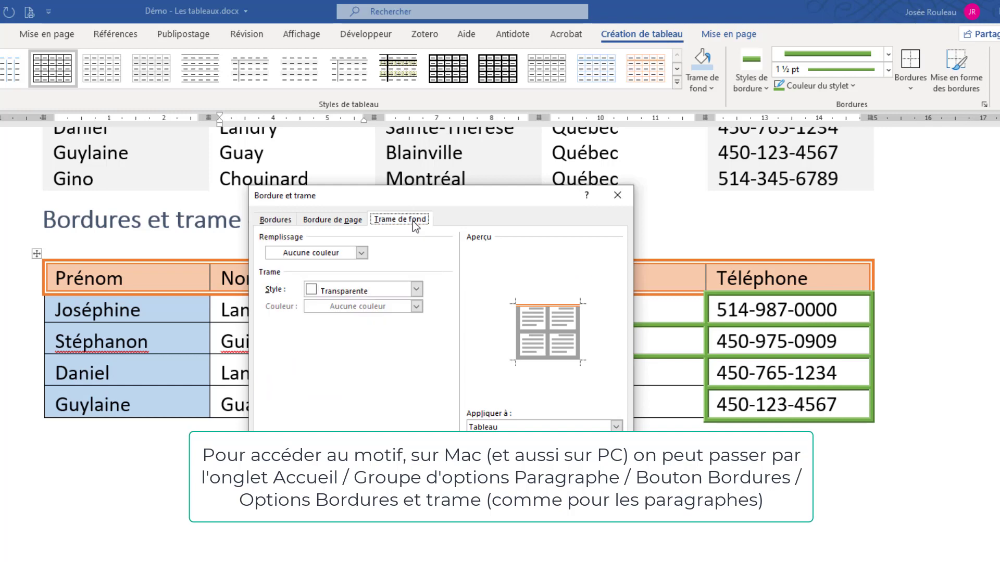
left_click_drag(465, 198, 858, 186)
left_click(809, 279)
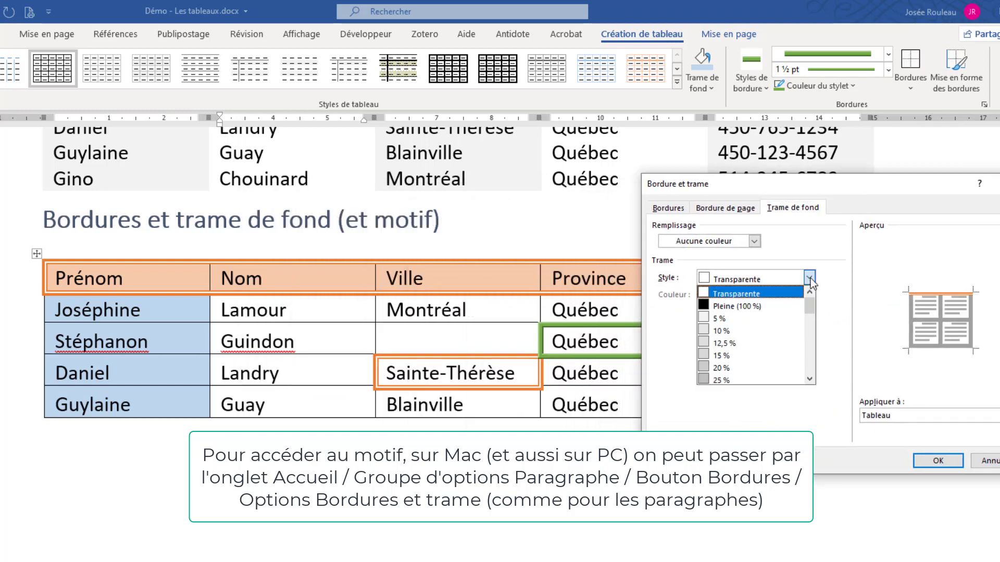
left_click_drag(810, 313, 802, 362)
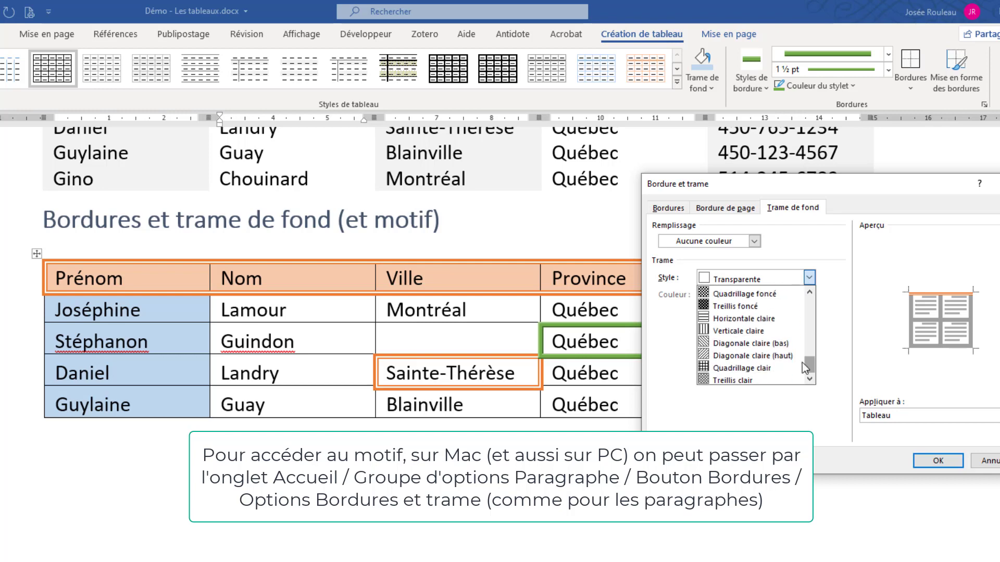
left_click(750, 343)
left_click(809, 295)
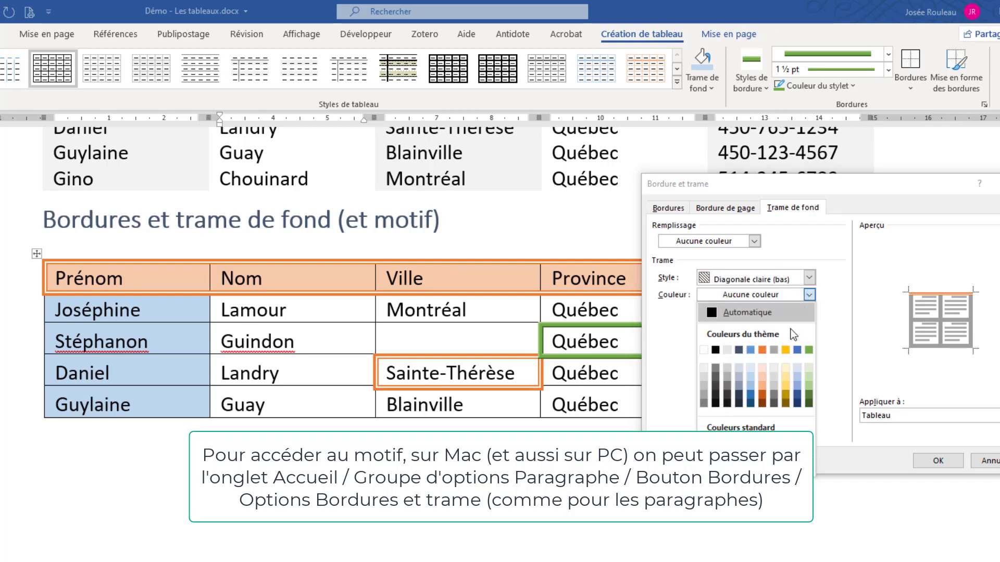
left_click(762, 350)
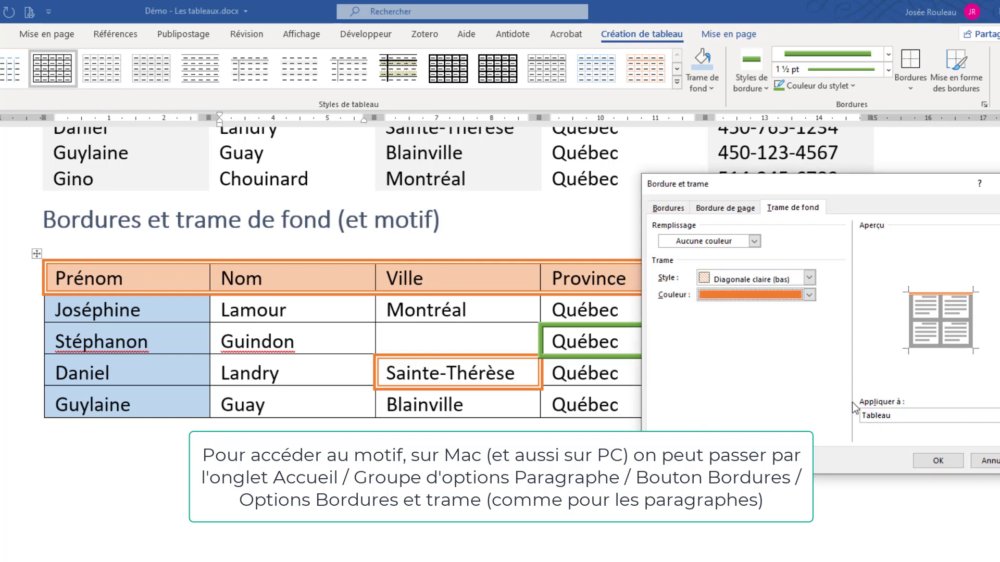
- Set Appliquer à to Cellule and apply the orange diagonal pattern to that single Nom cell
left_click(882, 417)
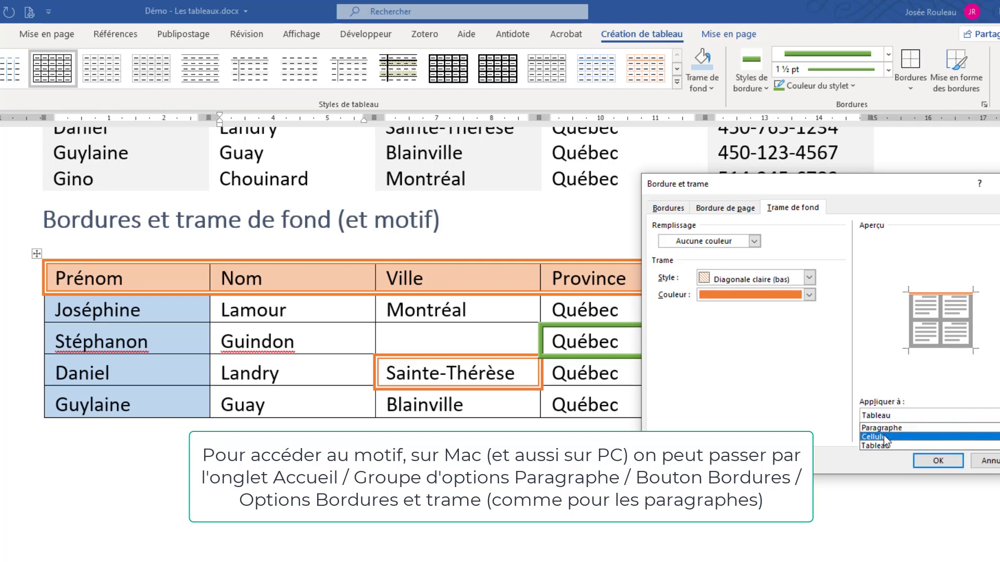
left_click(884, 437)
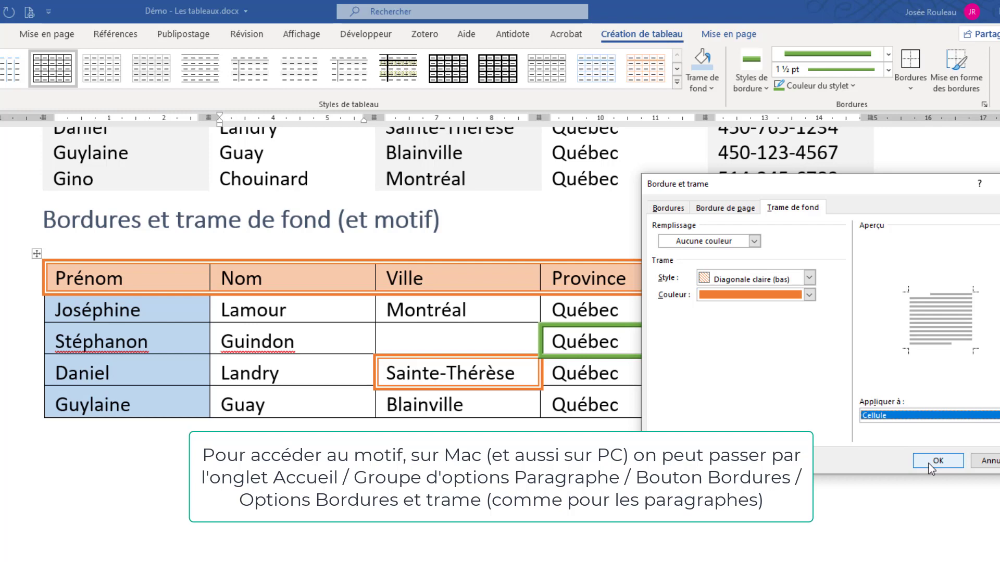
left_click(929, 462)
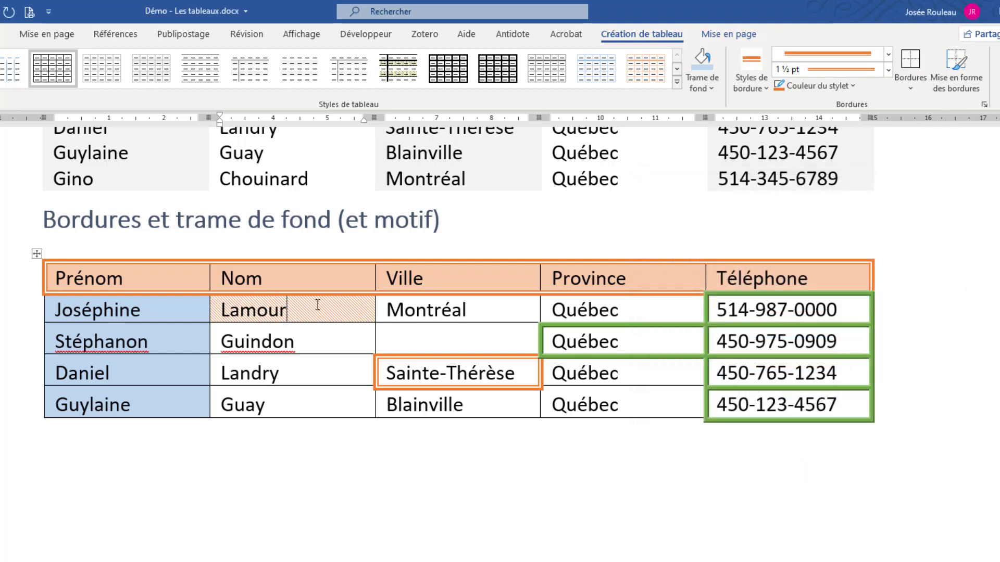
- Repeat the orange diagonal pattern on the empty Ville cell in the second data row and the Nom cell in the fourth
left_click(428, 339)
key("F4")
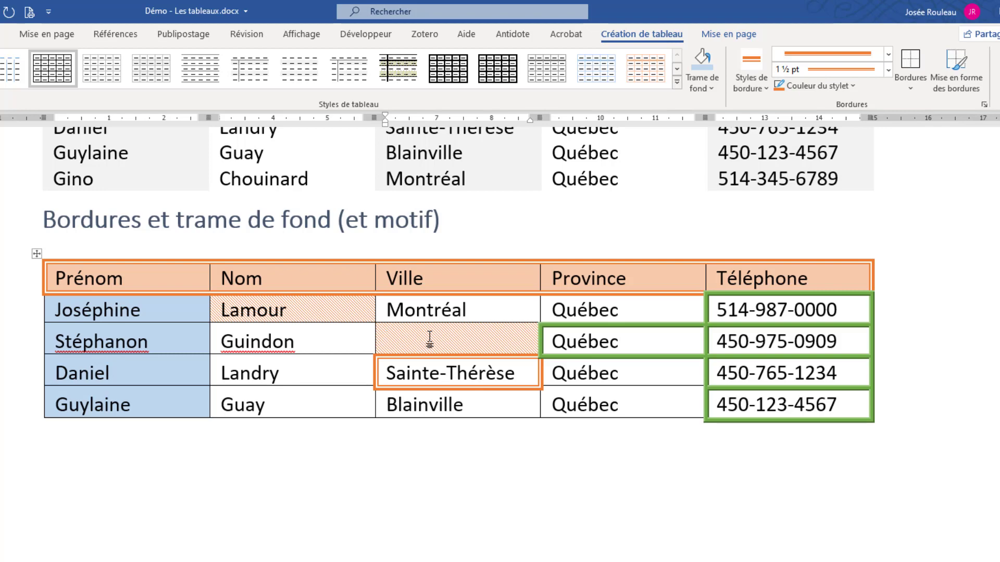
left_click(322, 410)
key("F4")
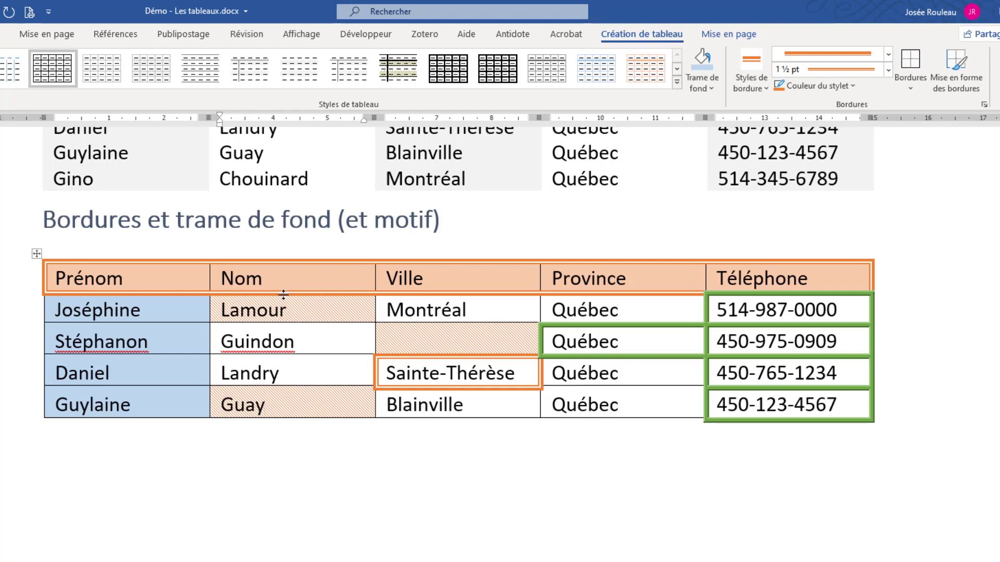
- Try left, centred, right and justified alignment on the whole table under Aligner un tableau, ending with it centred
scroll(406, 367, "down", 10)
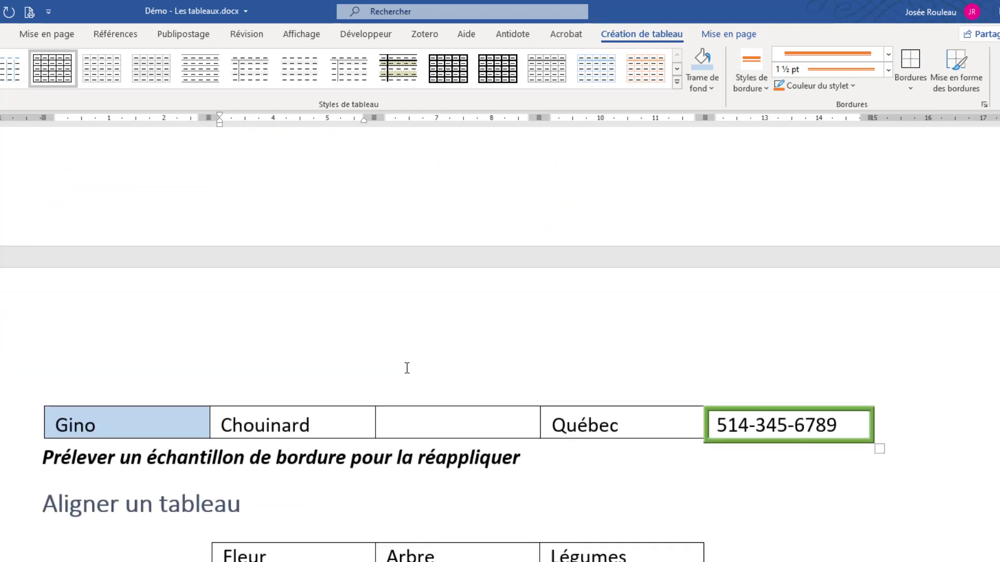
scroll(406, 369, "down", 2)
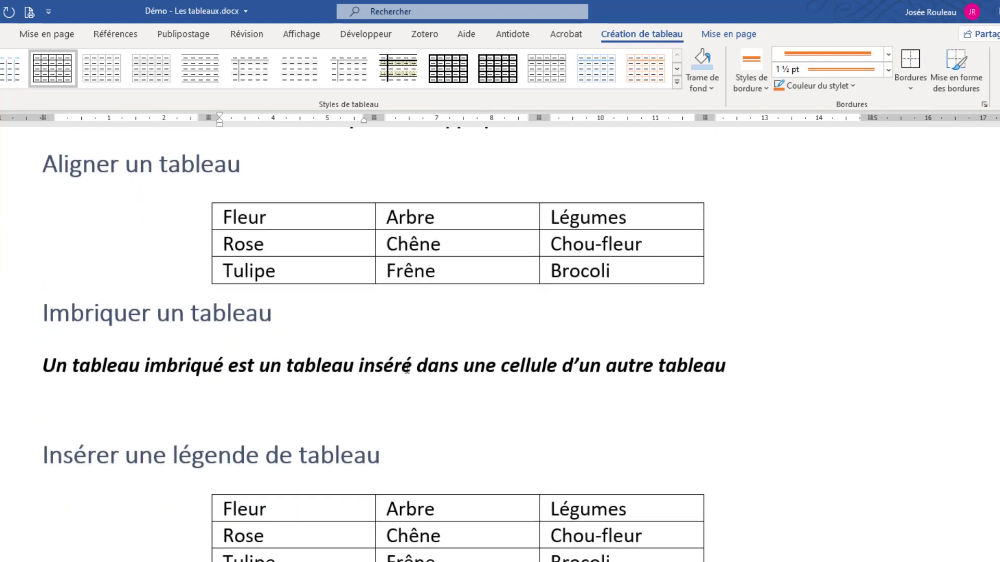
left_click(275, 221)
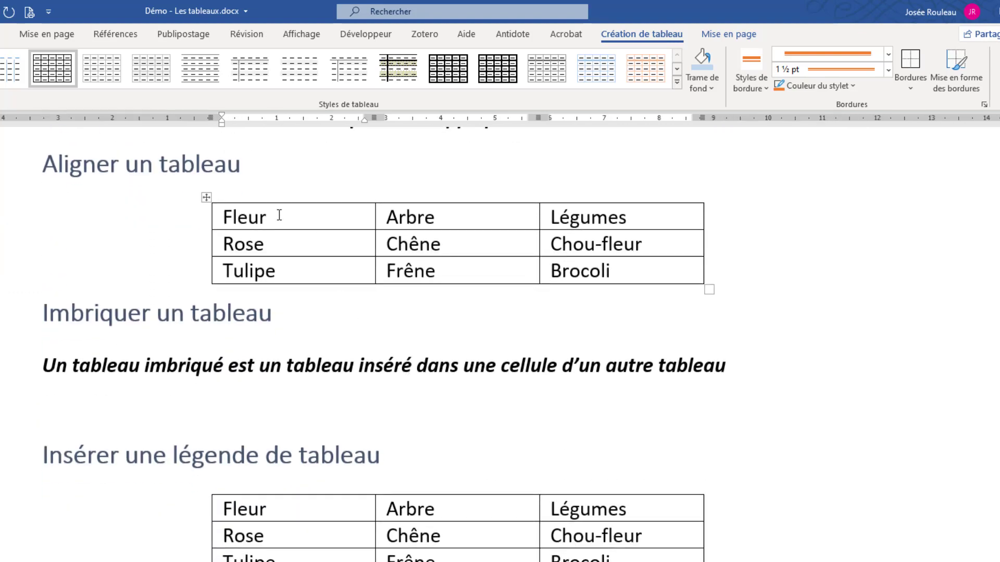
left_click(207, 198)
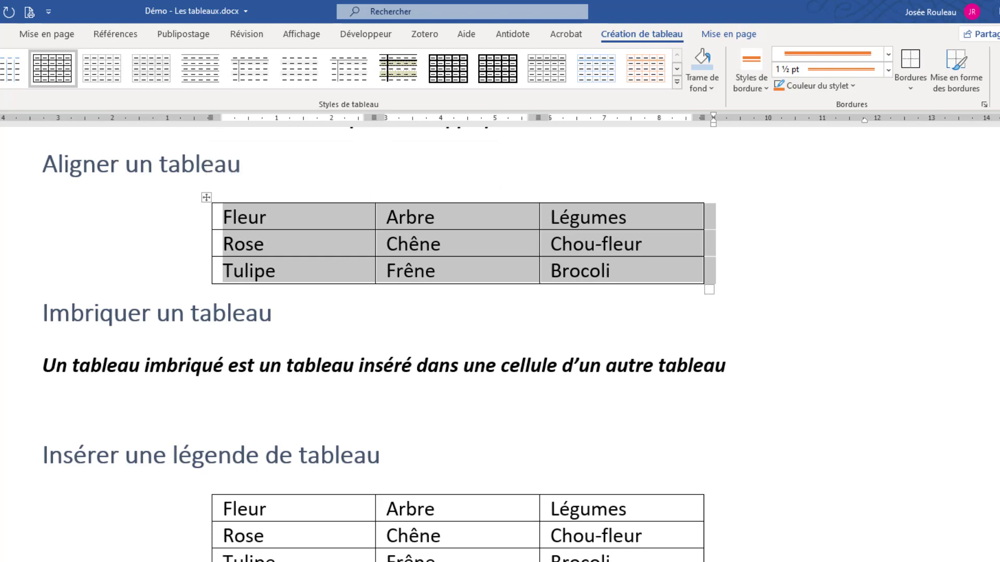
key("alt+l")
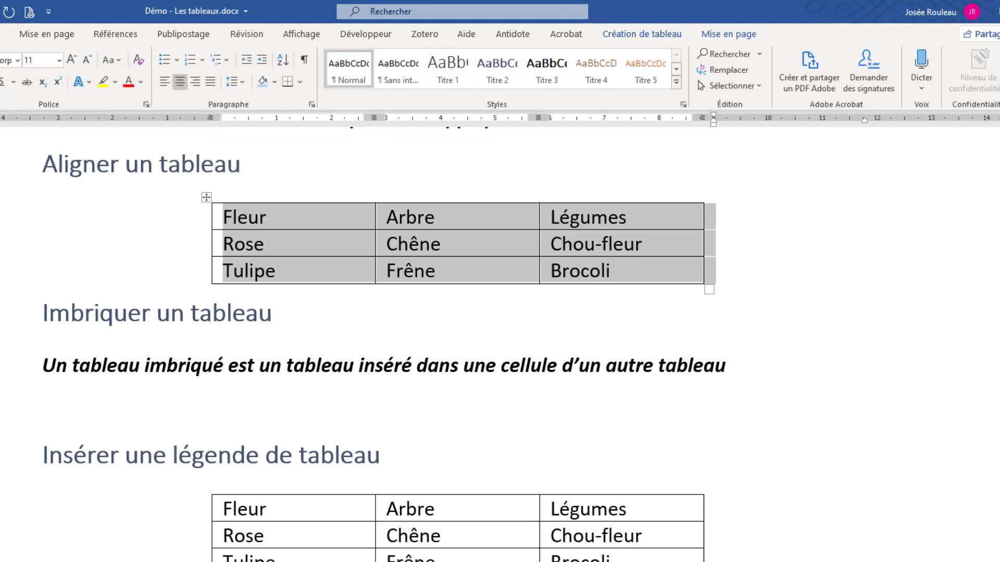
left_click(167, 86)
left_click(180, 83)
left_click(195, 84)
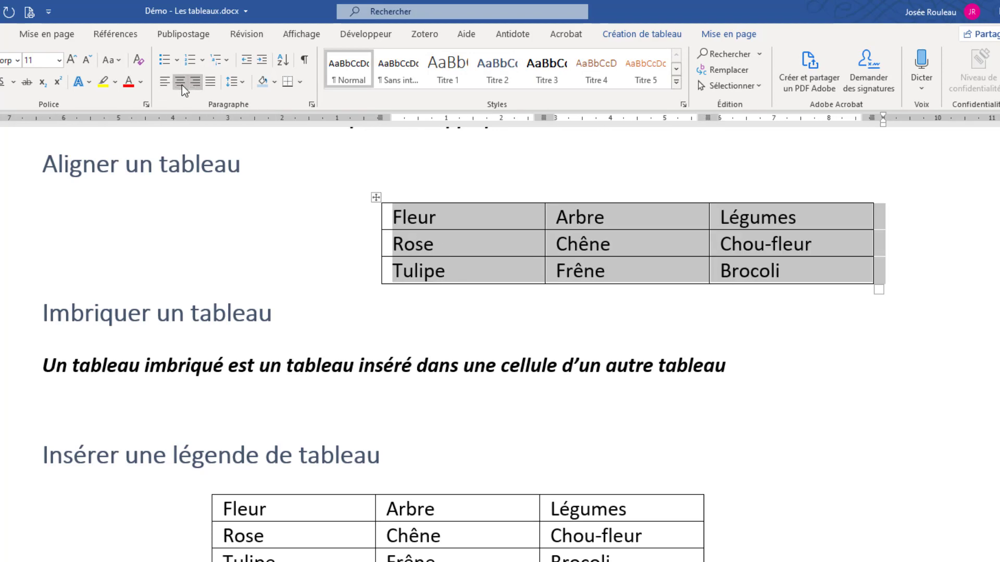
left_click(183, 86)
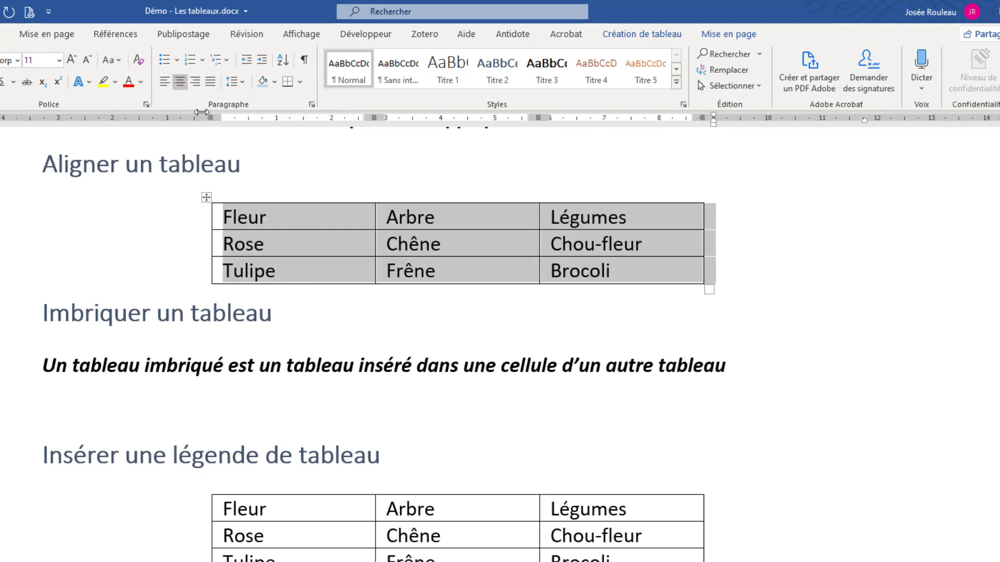
left_click(210, 82)
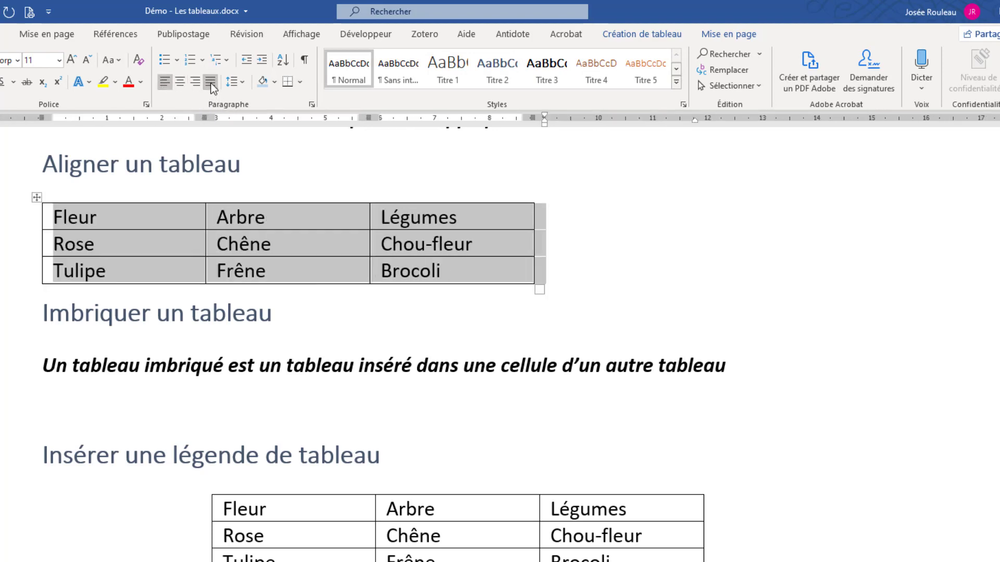
left_click(182, 86)
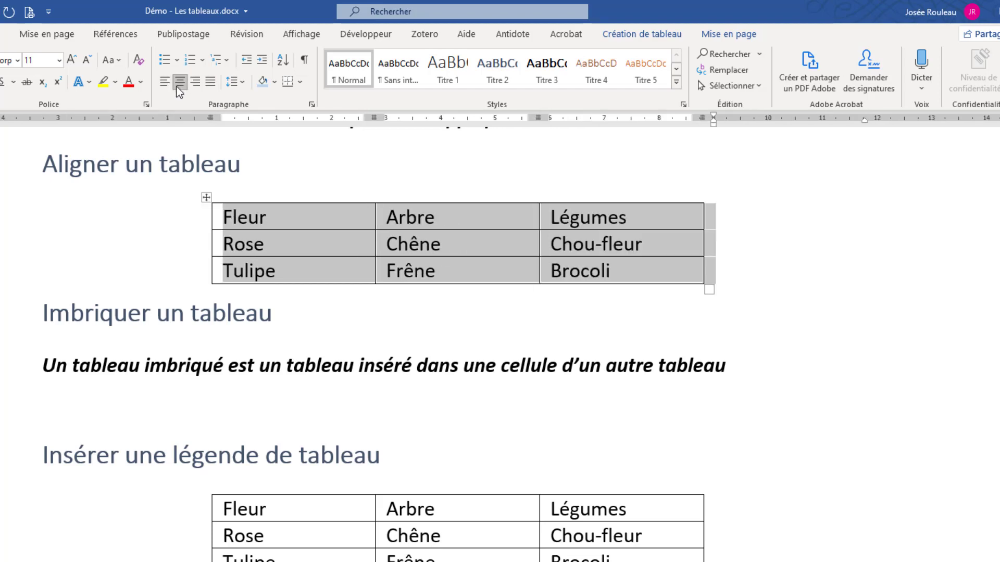
- Insert a table of four columns and four rows on the empty line under Imbriquer un tableau
left_click(176, 404)
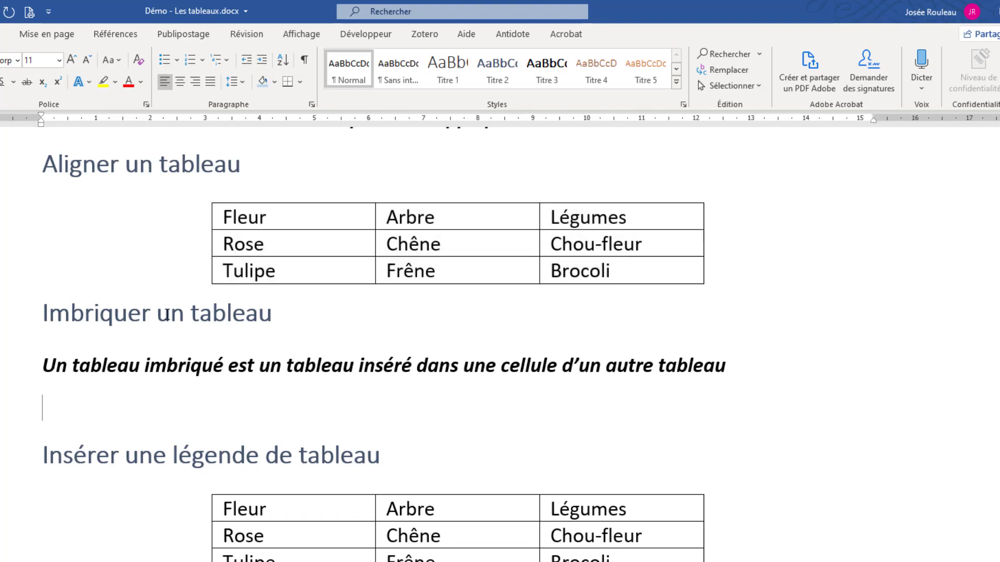
left_click(91, 25)
left_click(93, 58)
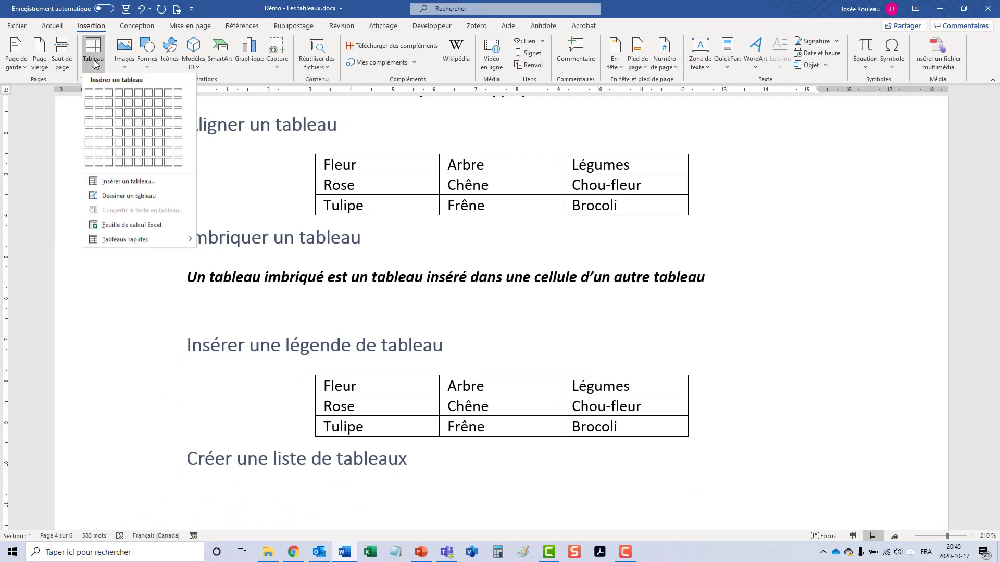
left_click(119, 122)
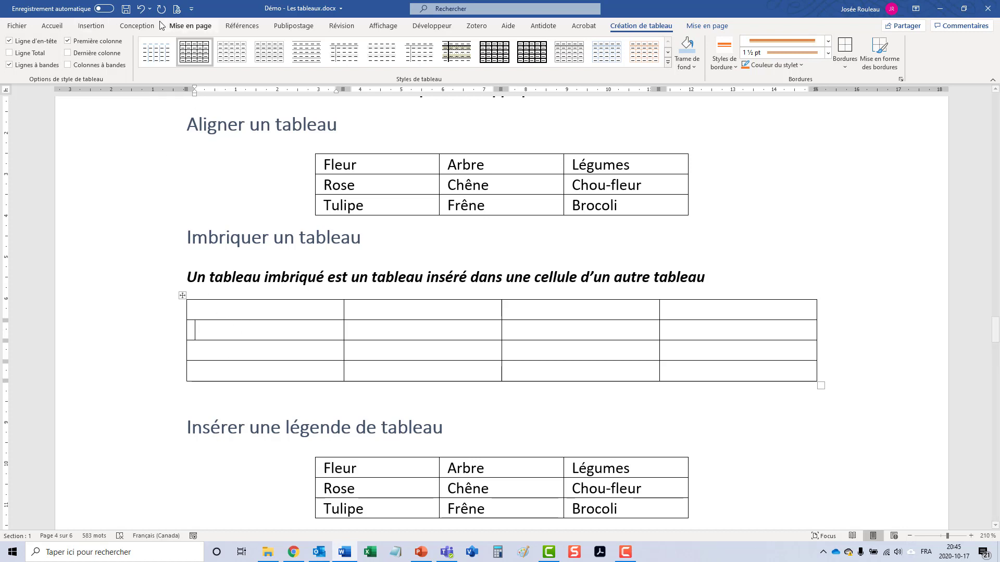
- Nest a table of five columns and five rows in the first cell of the second row under Imbriquer un tableau
left_click(91, 25)
left_click(100, 56)
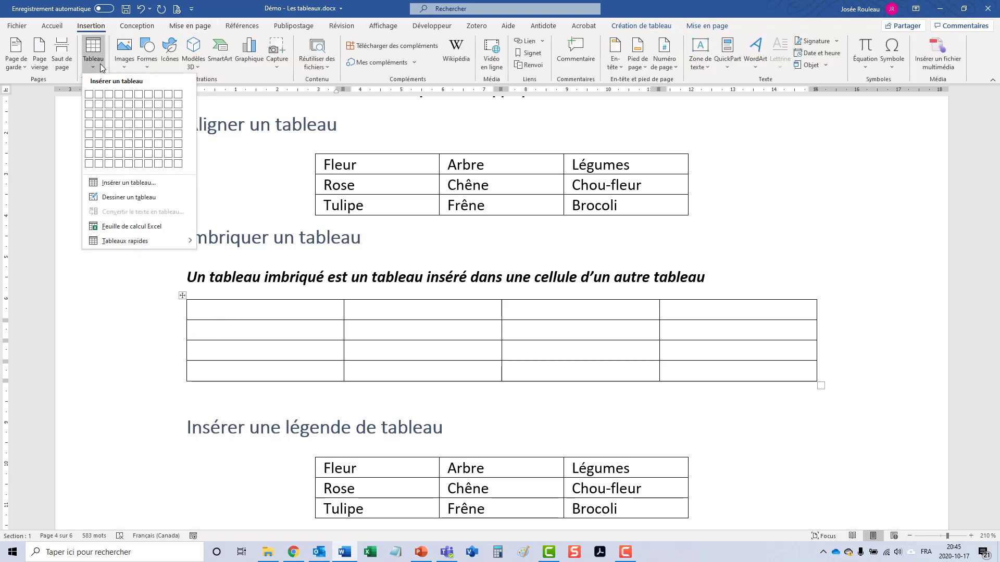
left_click(130, 140)
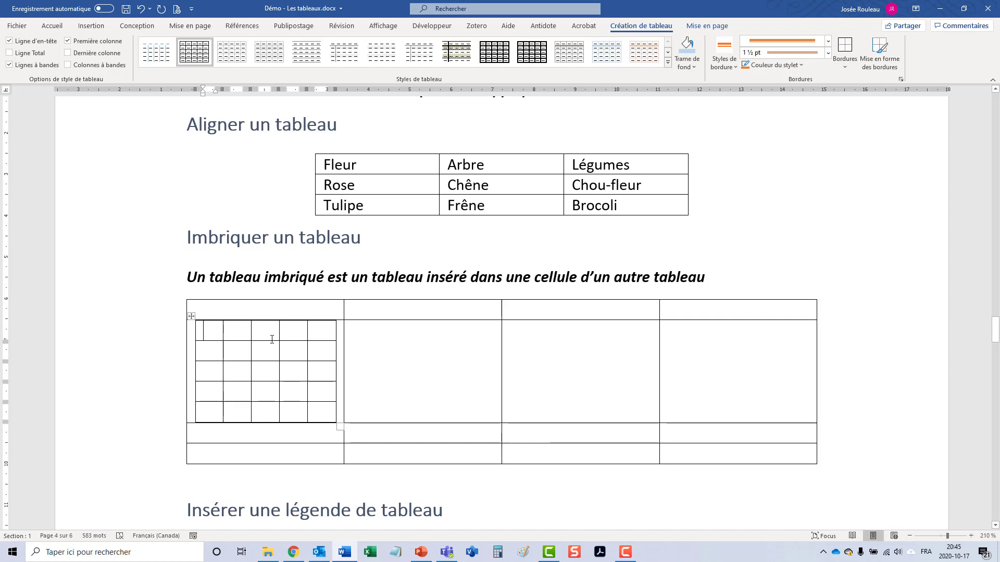
- Start inserting a caption for the Fleur/Arbre/Légumes table under Insérer une légende de tableau
scroll(270, 339, "down", 2)
scroll(272, 338, "down", 4)
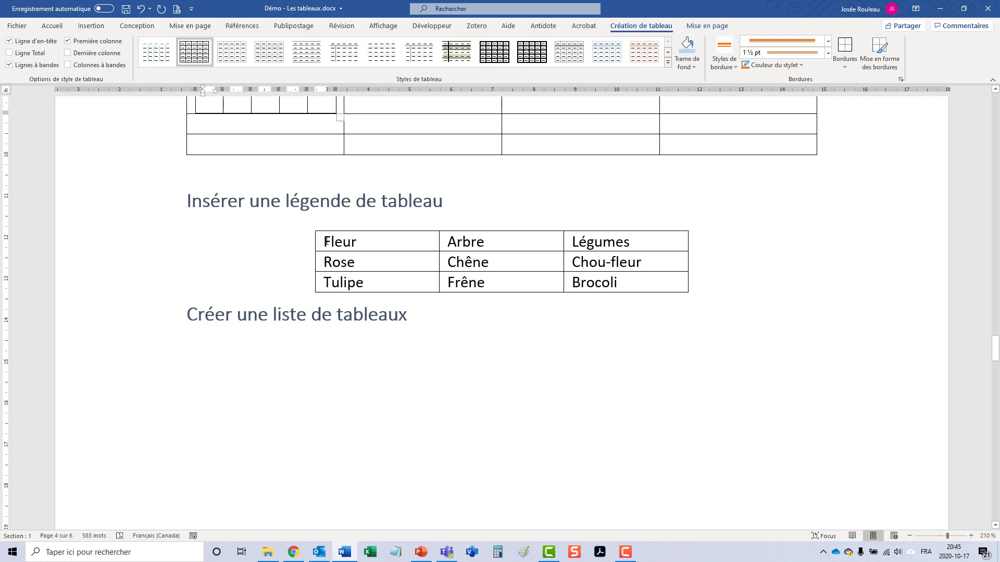
left_click(325, 242)
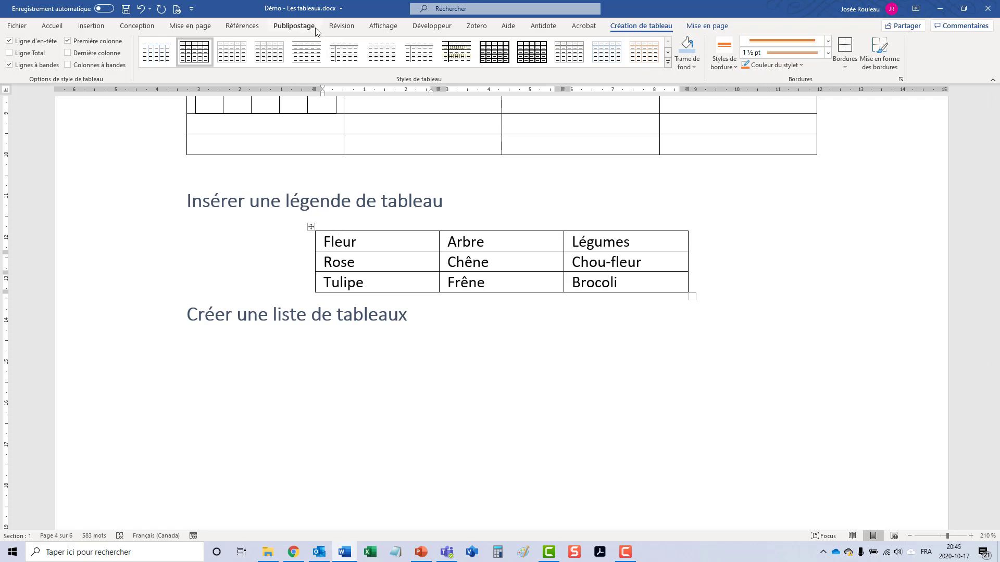
left_click(253, 25)
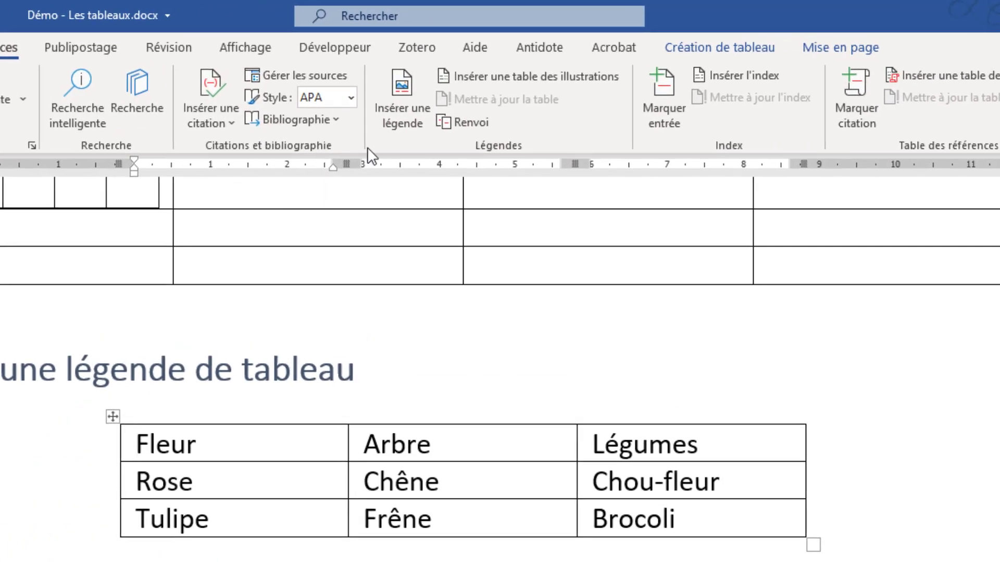
left_click(464, 67)
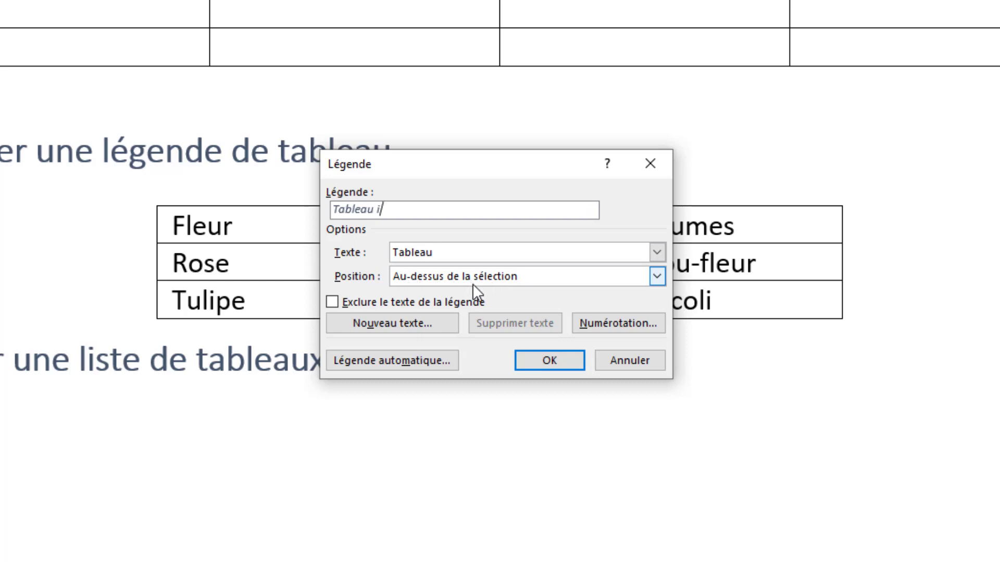
- Review the numbering formats offered for the table caption without changing the format
left_click(624, 321)
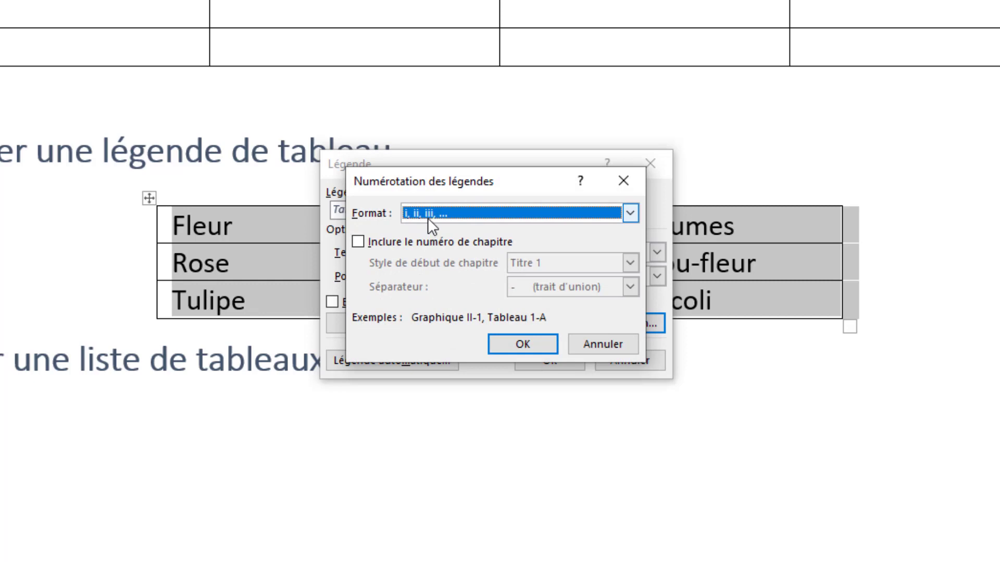
left_click(629, 215)
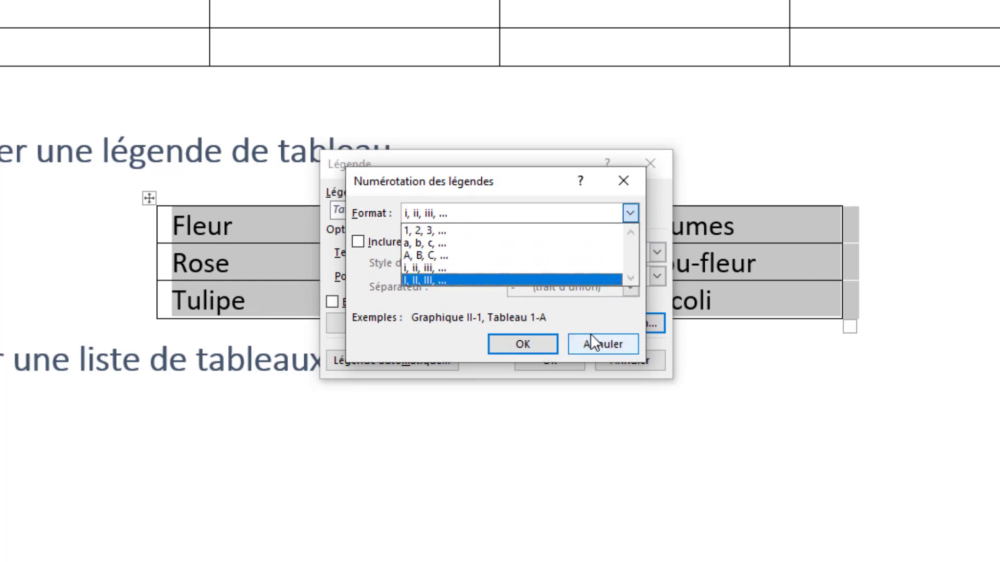
left_click(602, 344)
left_click(602, 342)
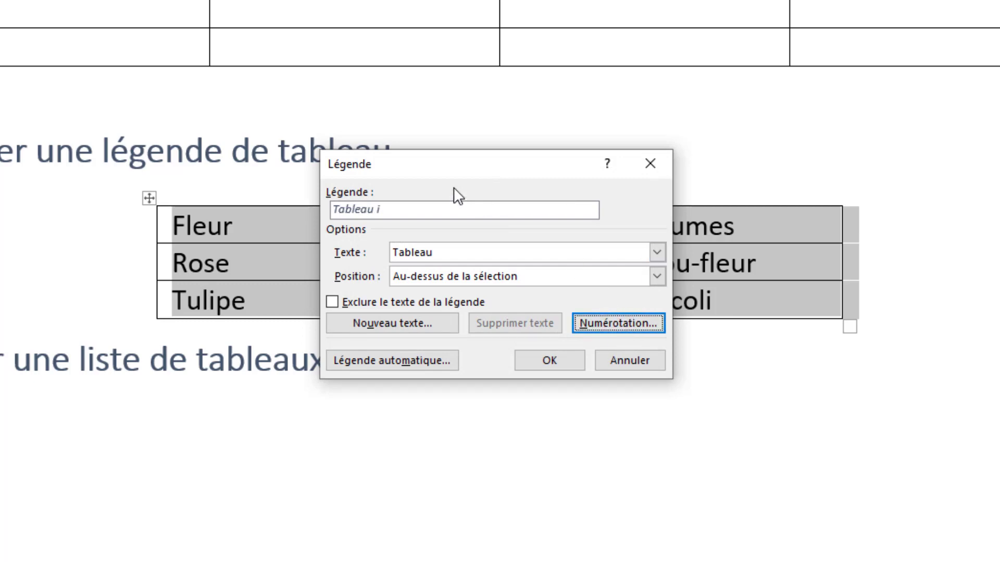
- Caption the table "Tableau i - Titre du tableau" above the selection and centre the caption
left_click(397, 210)
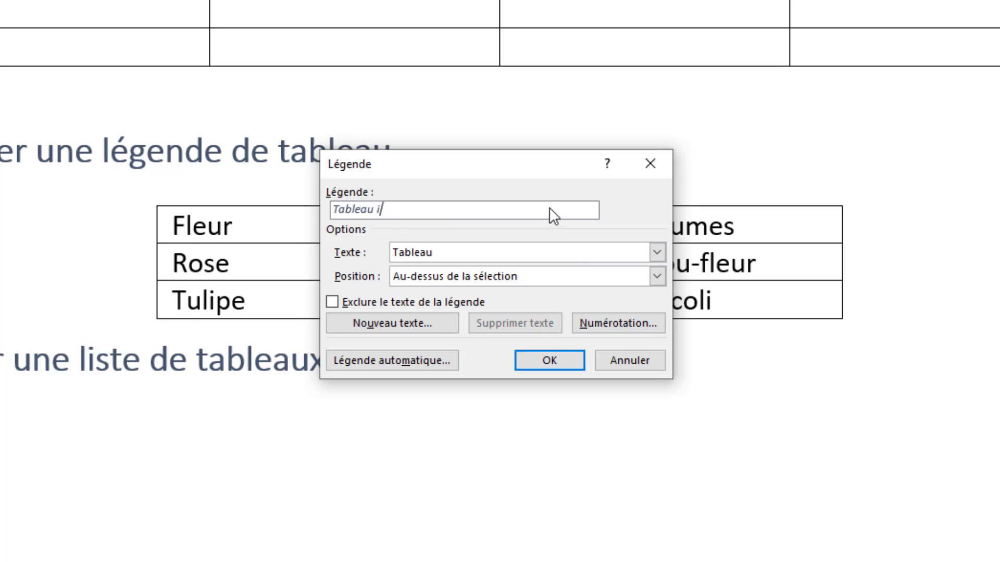
type("- Titre du tableau")
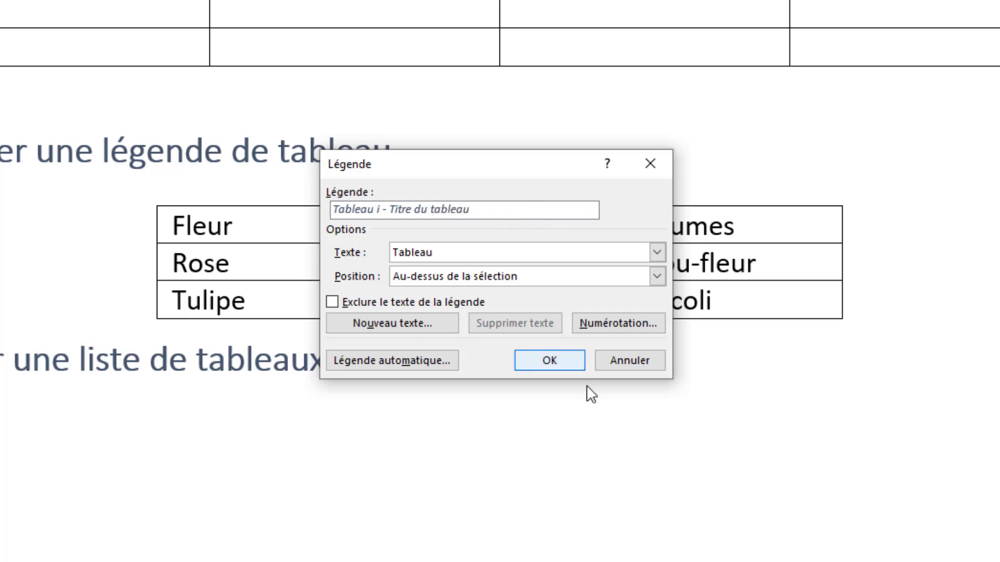
left_click(558, 358)
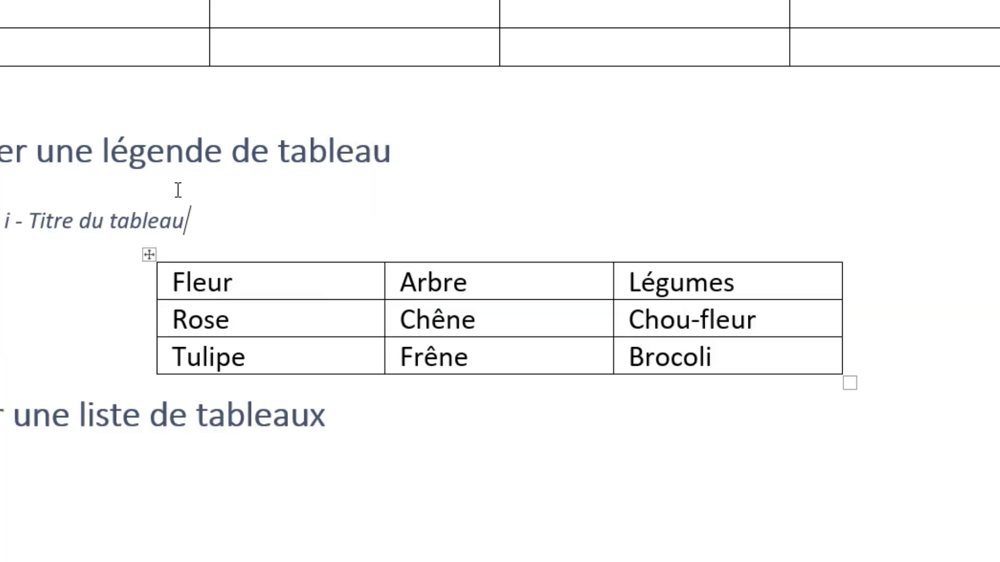
left_click(80, 221)
key("ctrl+e")
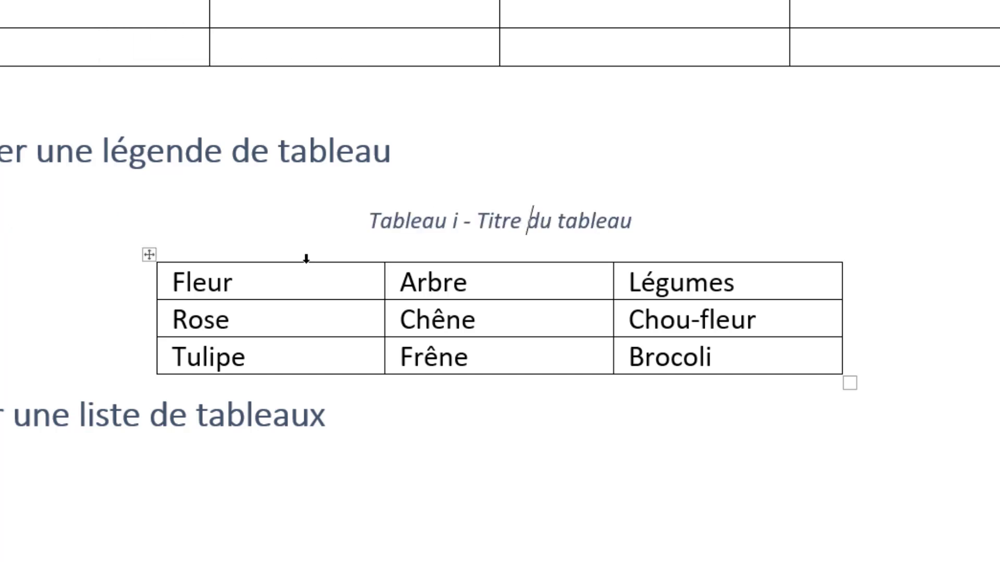
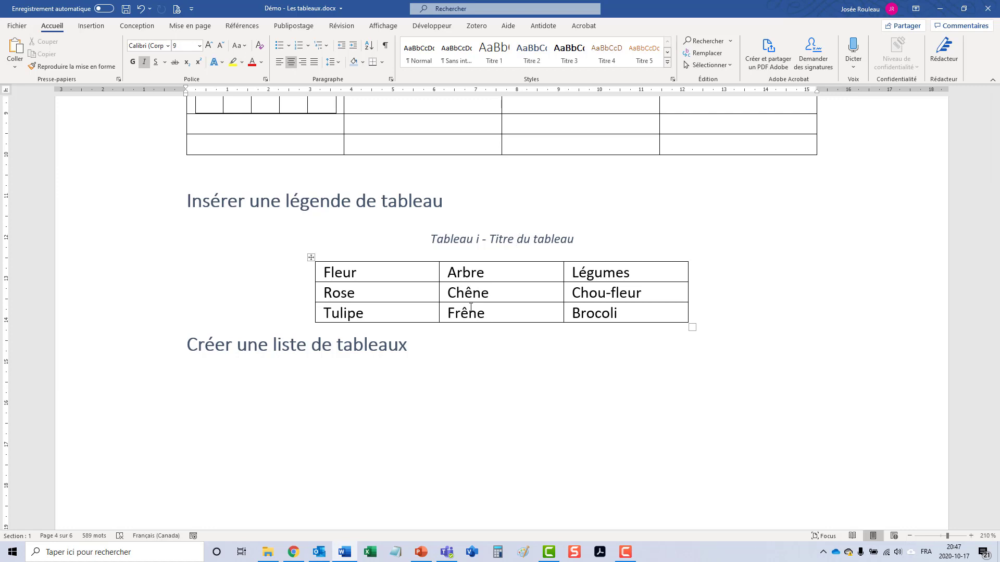
- Add an empty paragraph below the Les tableaux title and push the following content to a new page with a page break
scroll(470, 307, "up", 15)
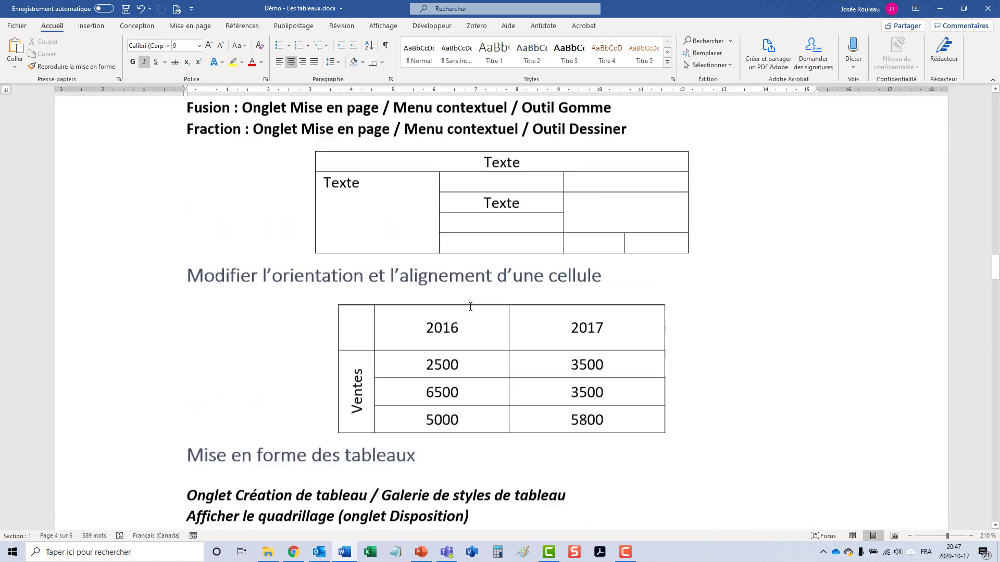
scroll(471, 307, "up", 20)
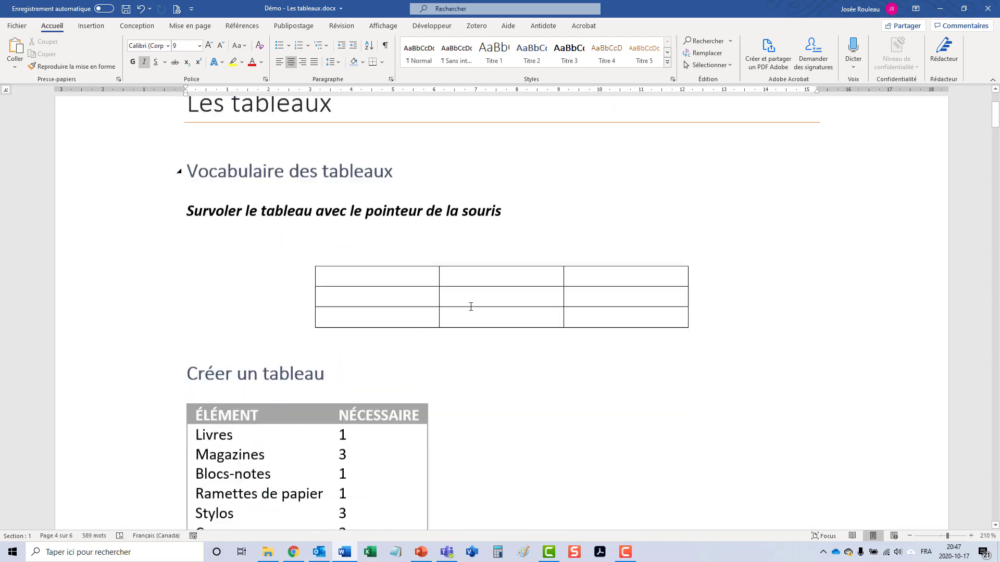
left_click(338, 249)
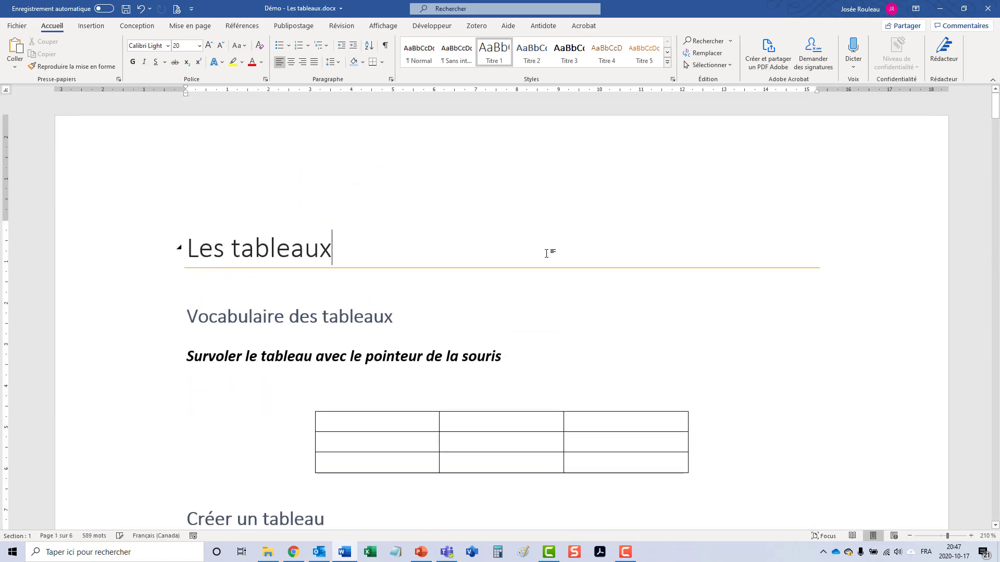
key("Return")
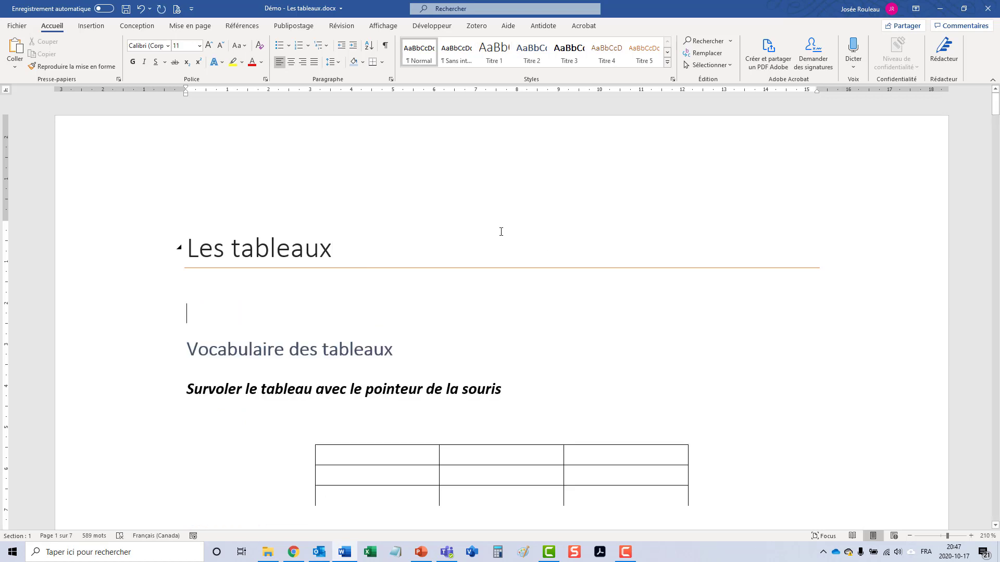
key("ctrl+Return")
scroll(484, 210, "up", 12)
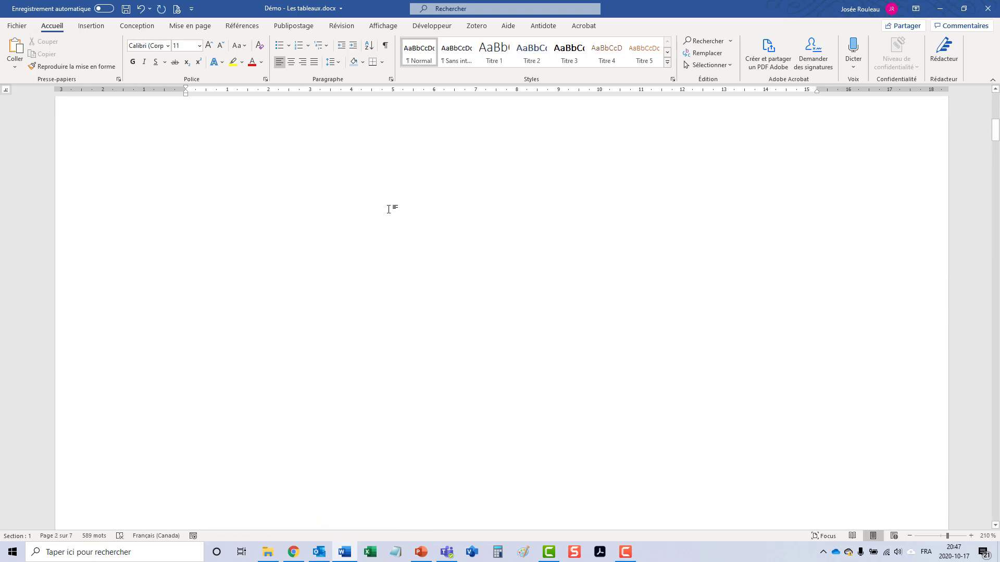
- Enter "Liste des tableaux" below the Les tableaux title and give the new line beneath it the Sans interligne style
scroll(234, 310, "down", 1)
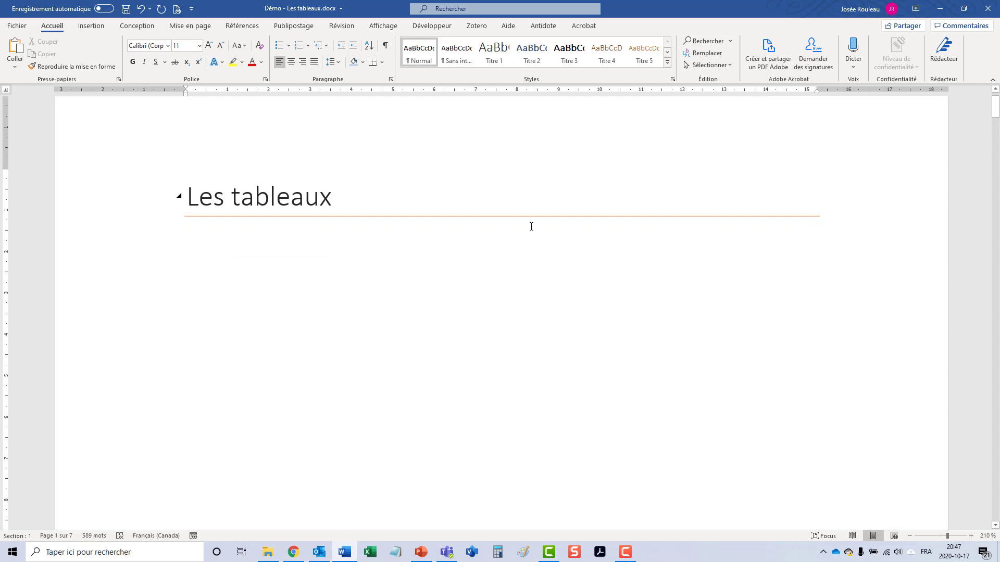
type("Liste des ta")
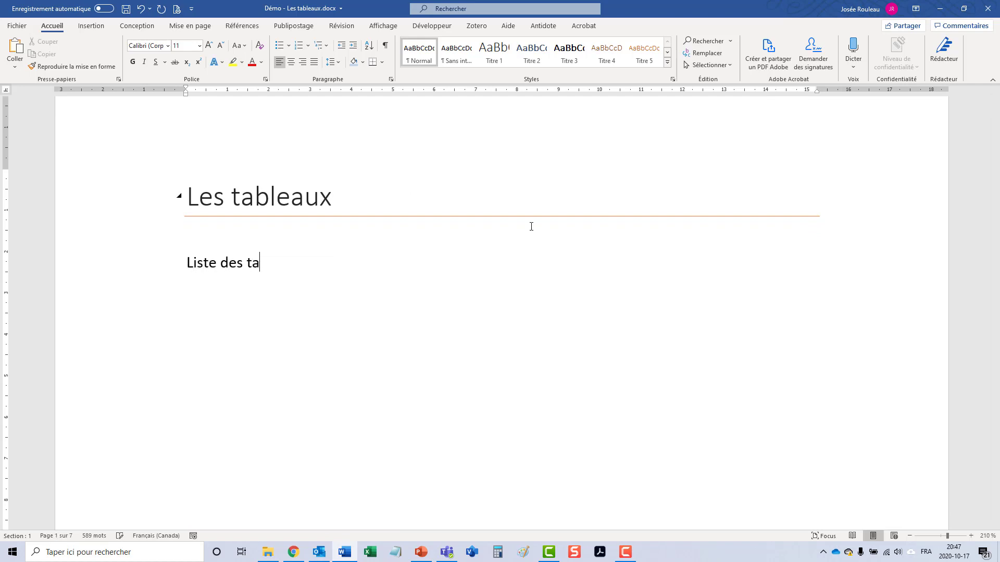
type("bleaux")
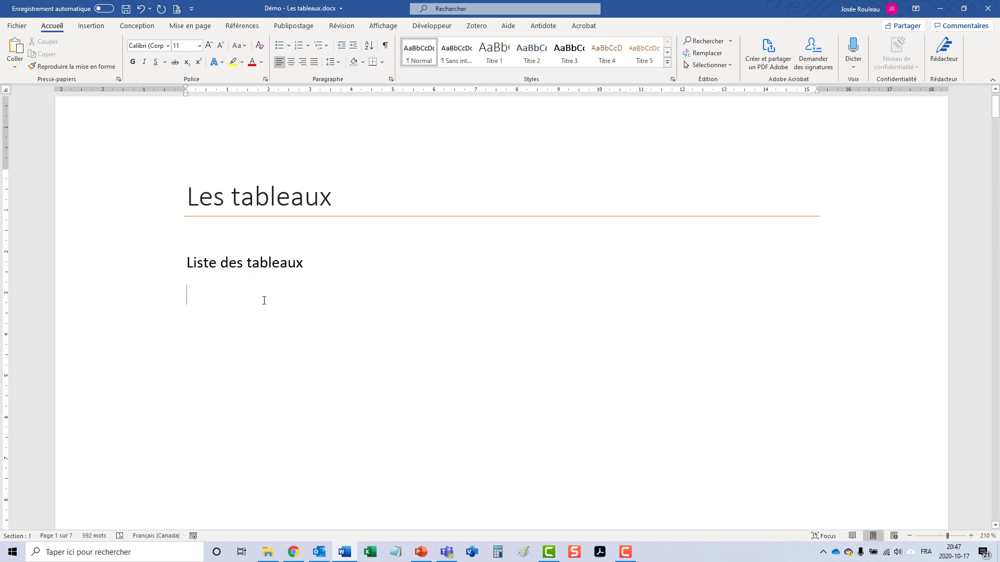
left_click(456, 52)
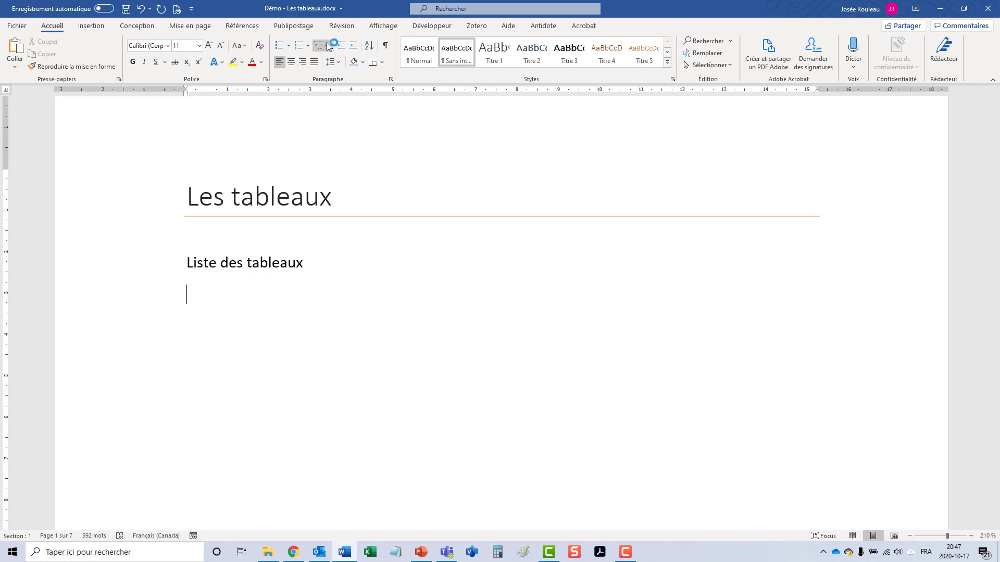
- Insert a table of illustrations under Liste des tableaux, built from the Tableau captions and using the Depuis modèle format
left_click(251, 29)
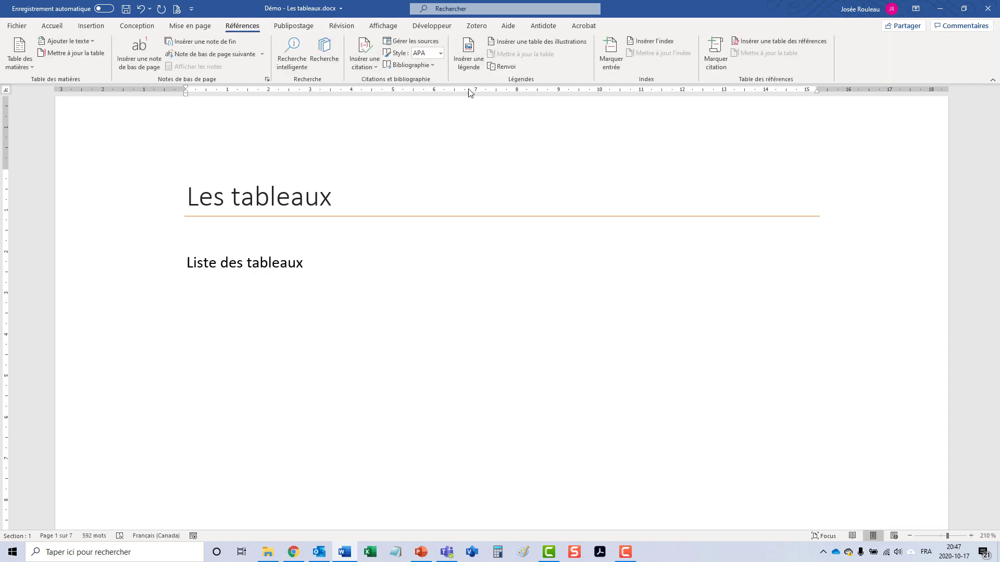
left_click(529, 44)
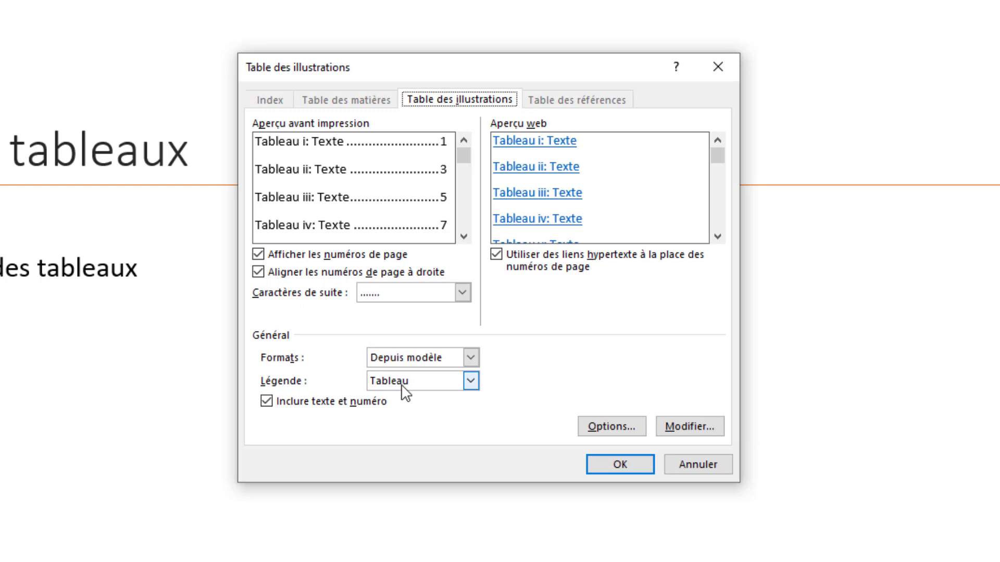
left_click(470, 383)
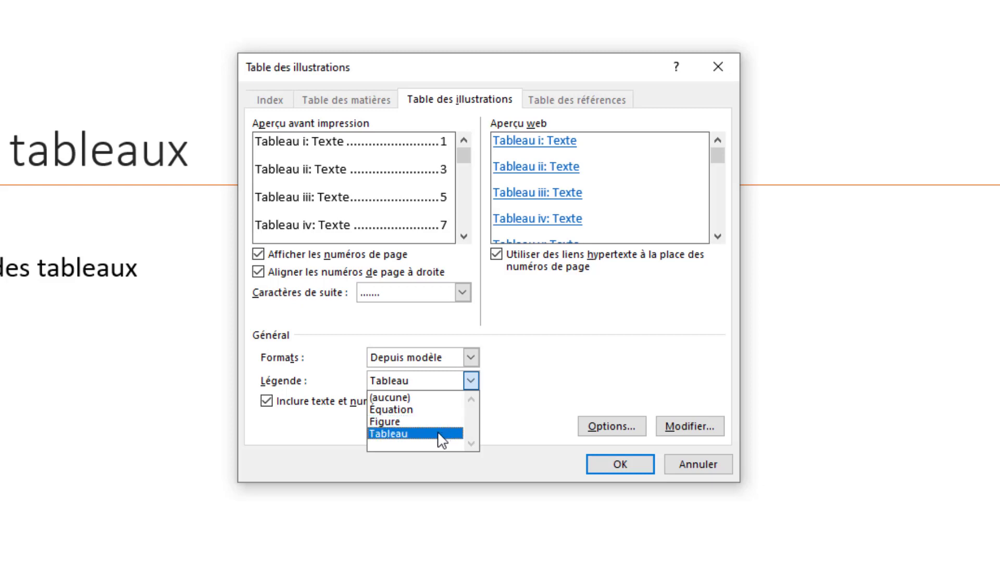
left_click(438, 433)
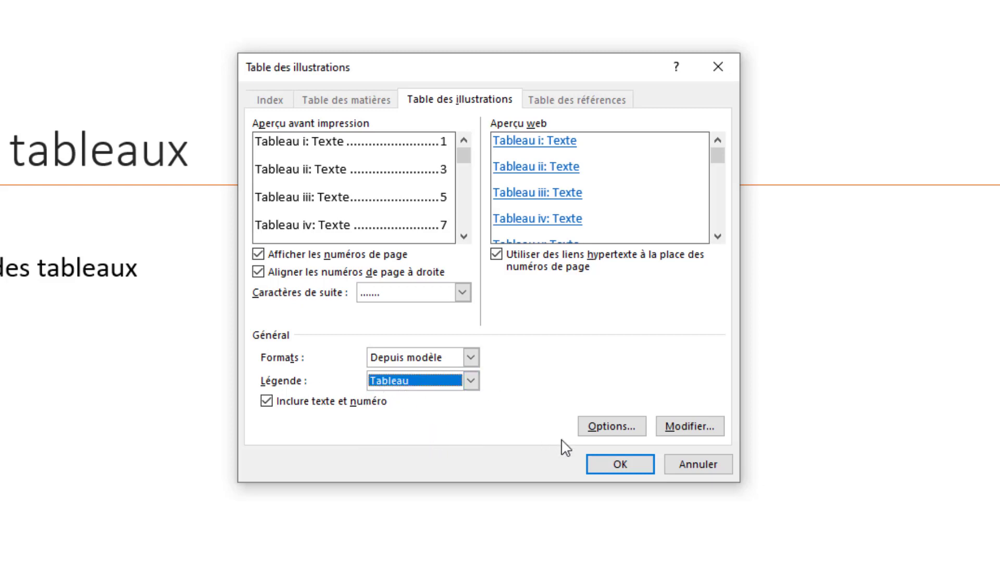
left_click(621, 464)
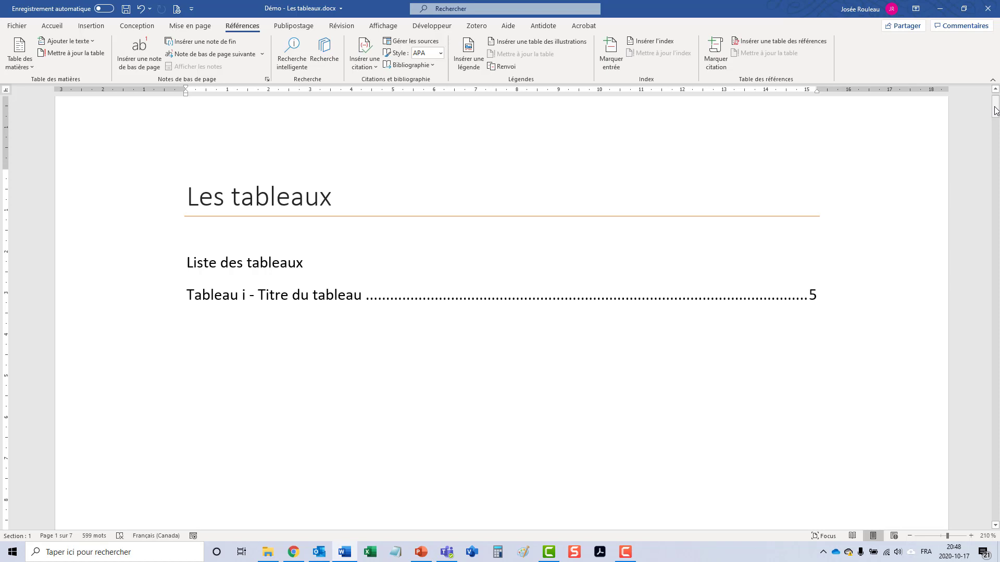
- Set the ENTREPRISE LURAYDIA row to repeat as the header row on each page its table covers
left_click_drag(996, 111, 997, 414)
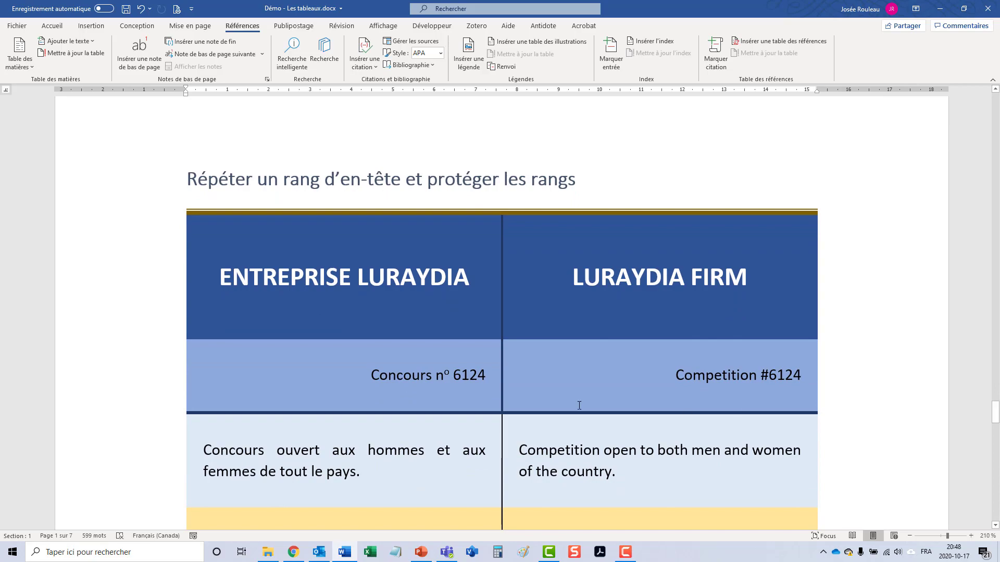
left_click(381, 282)
scroll(388, 289, "down", 15)
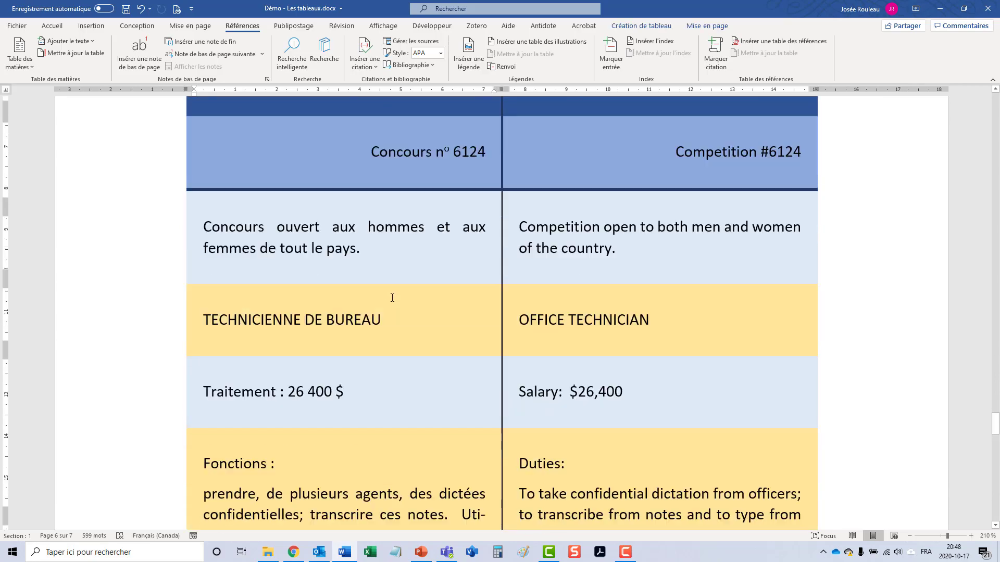
scroll(394, 294, "up", 15)
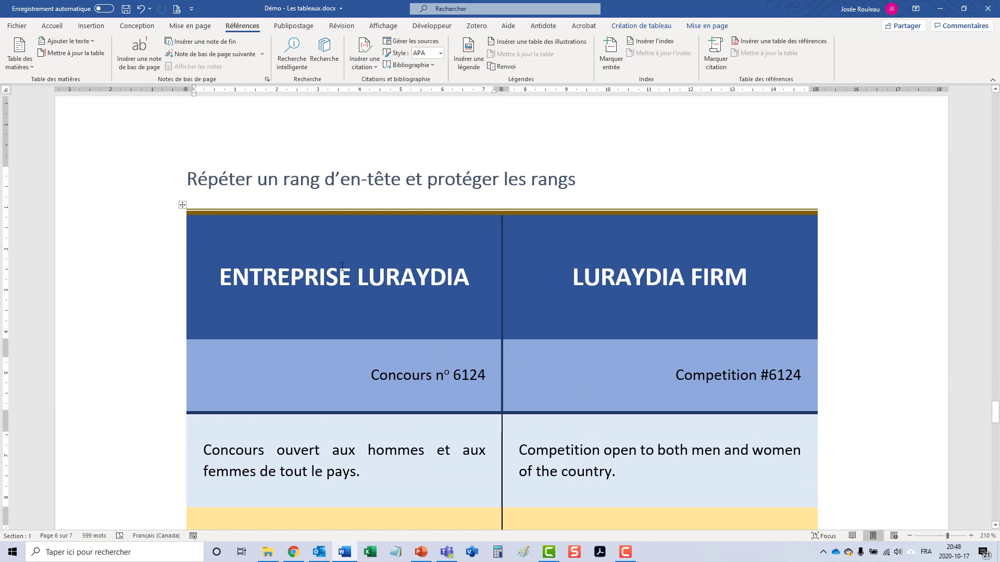
left_click(706, 28)
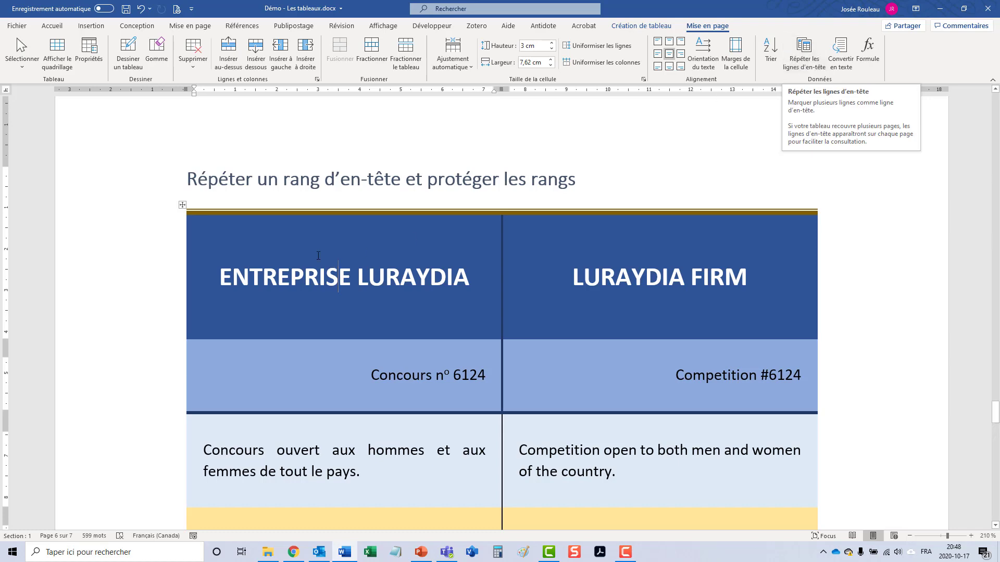
left_click(808, 64)
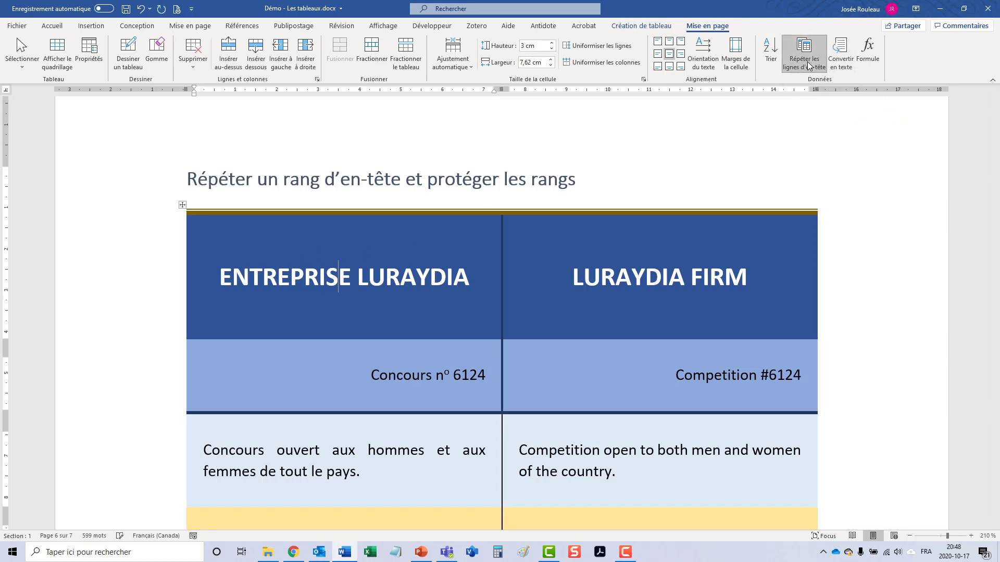
scroll(573, 301, "down", 15)
scroll(573, 301, "down", 10)
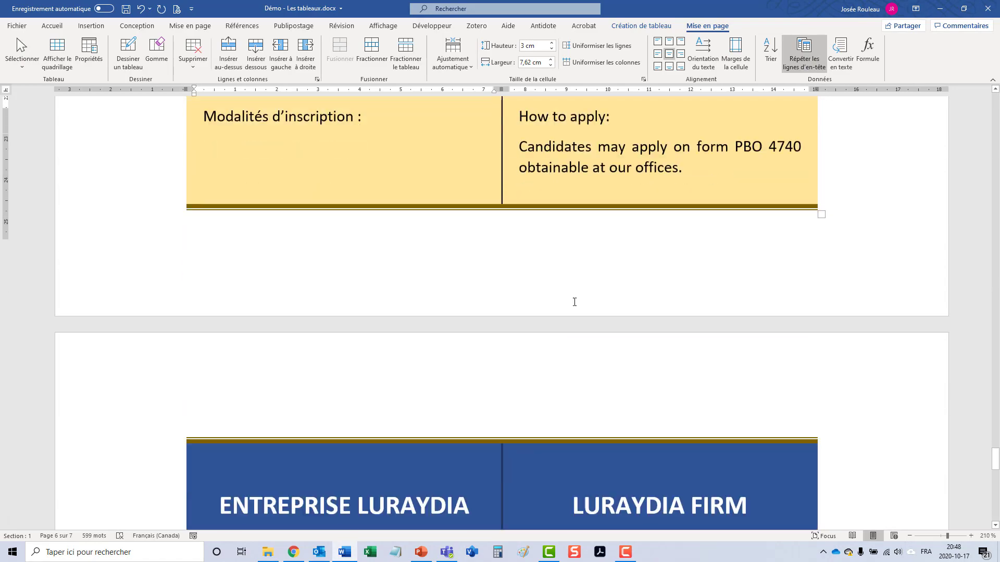
scroll(624, 288, "up", 15)
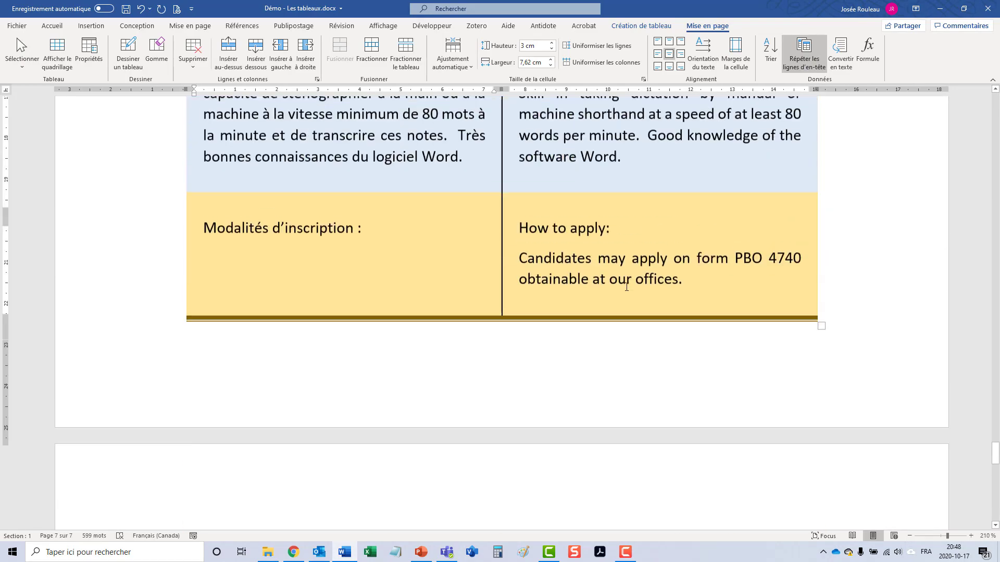
- Replace the single repeated header row with the table's first two rows, ENTREPRISE LURAYDIA and Concours nº 6124, as repeating header rows
left_click(804, 54)
left_click_drag(151, 192, 163, 268)
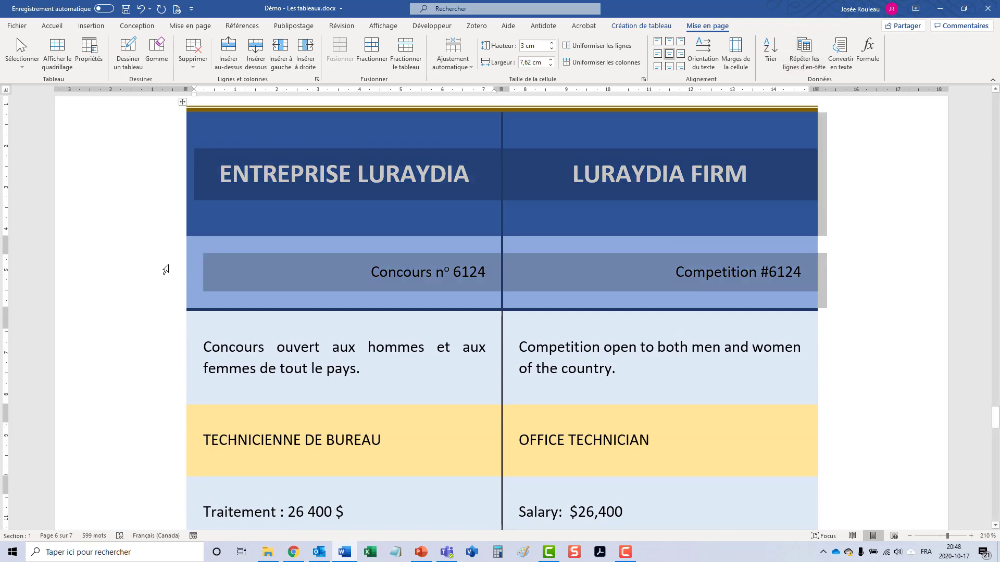
left_click(809, 53)
scroll(805, 103, "down", 15)
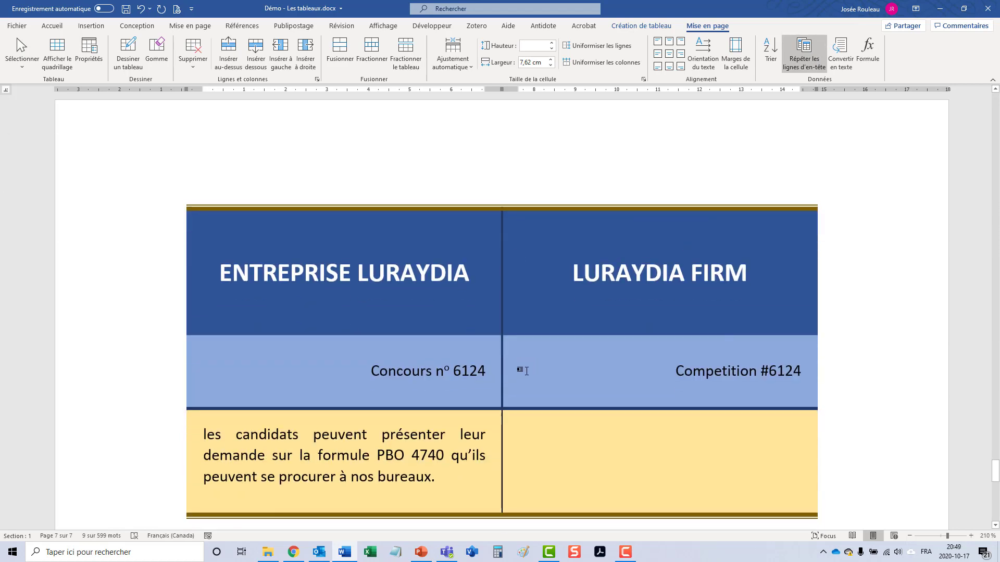
- Try to place the cursor in the repeated header rows on the table's second page, and in the original ENTREPRISE LURAYDIA header cell
left_click(439, 272)
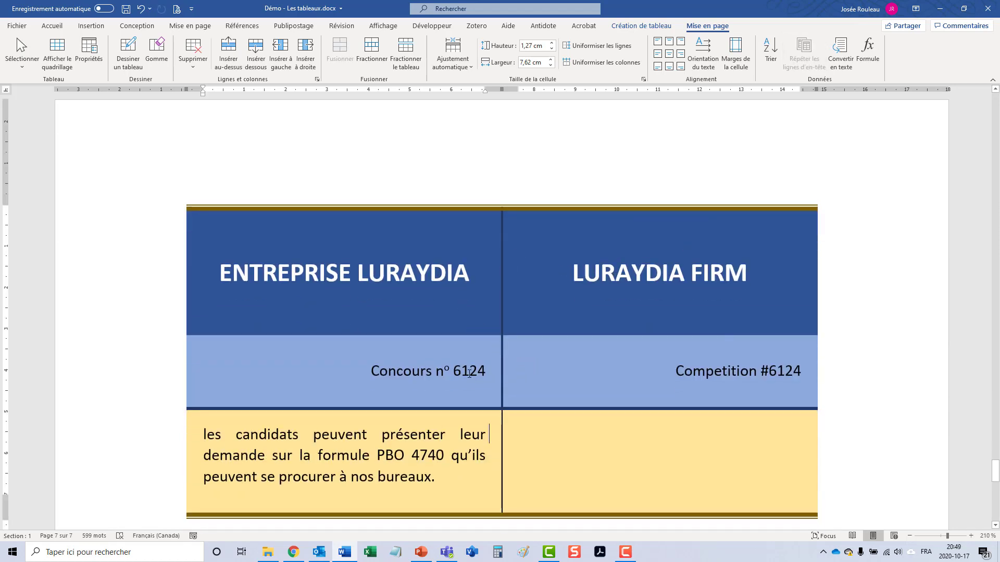
left_click(723, 372)
left_click(481, 369)
scroll(529, 330, "up", 8)
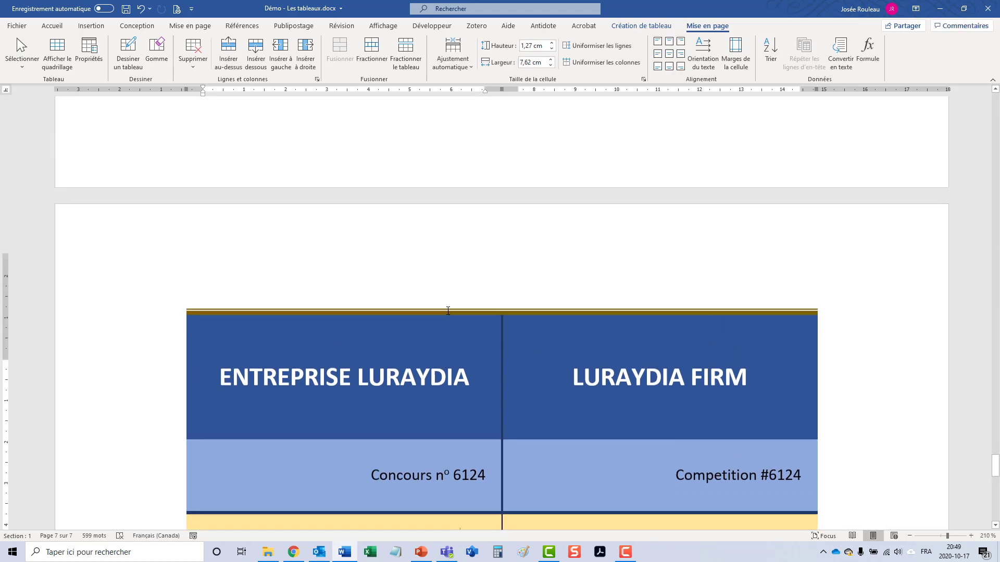
scroll(448, 311, "up", 7)
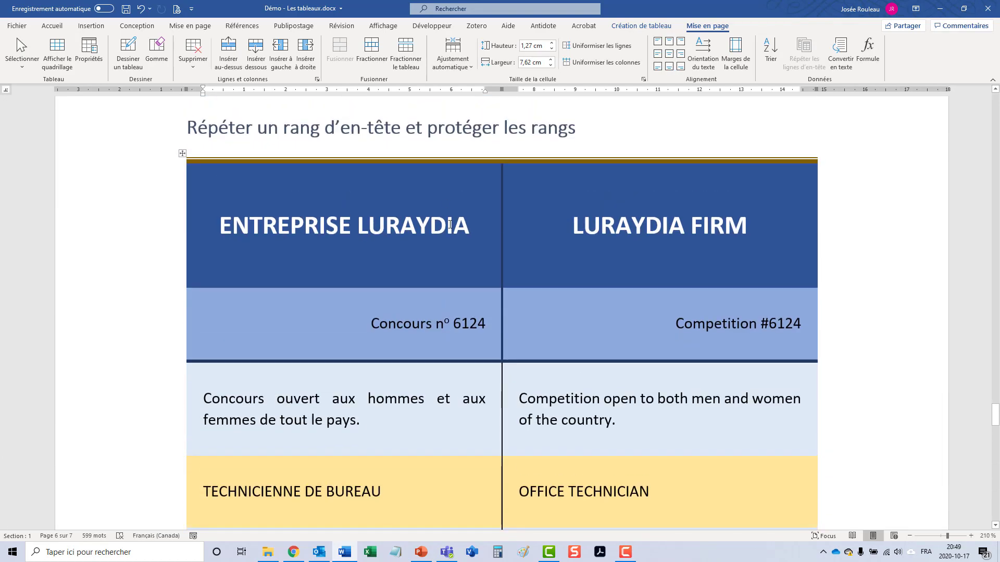
left_click(450, 224)
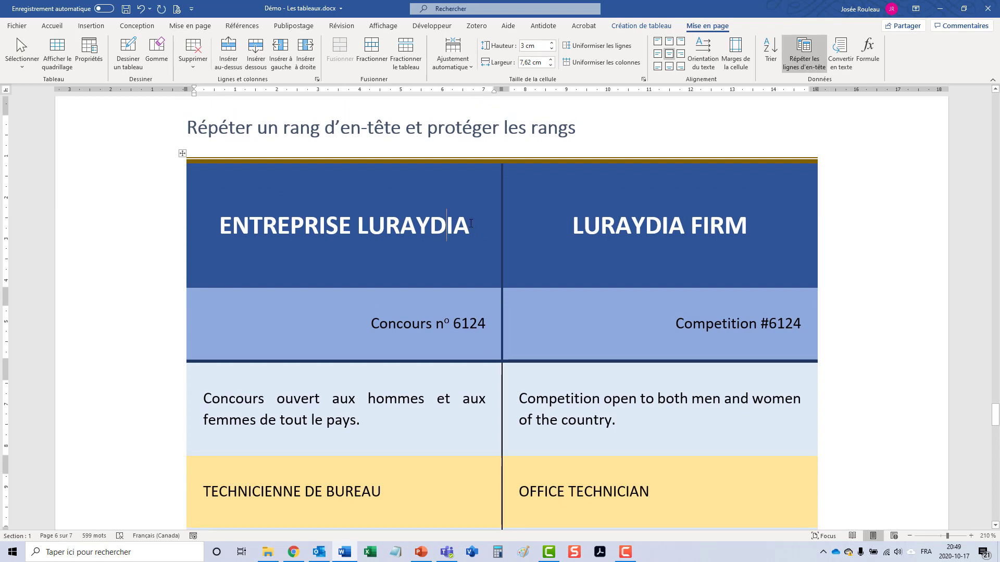
- Examine how the Modalités d'inscription row is laid out across the page break between the table's two pages
scroll(386, 312, "down", 10)
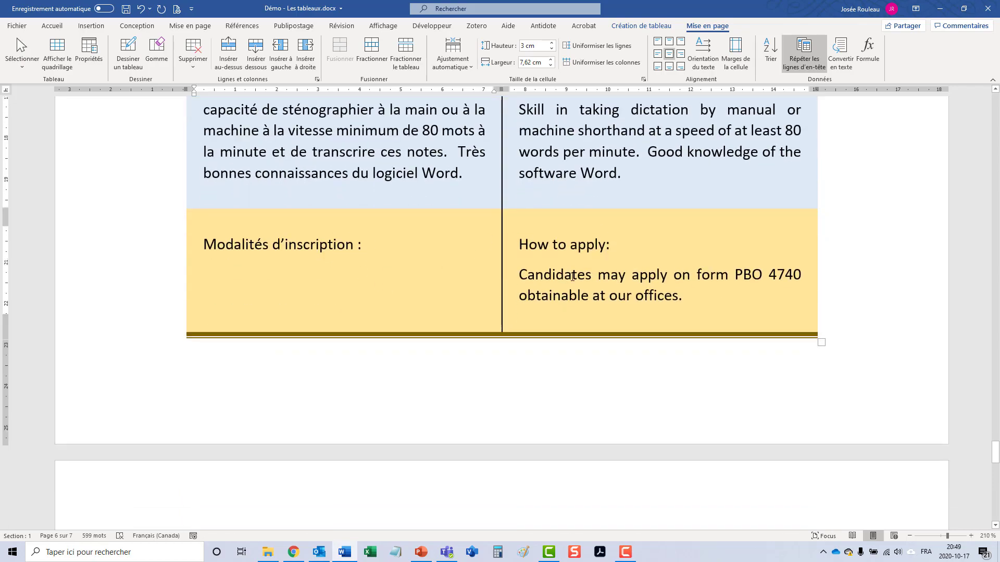
scroll(572, 276, "down", 6)
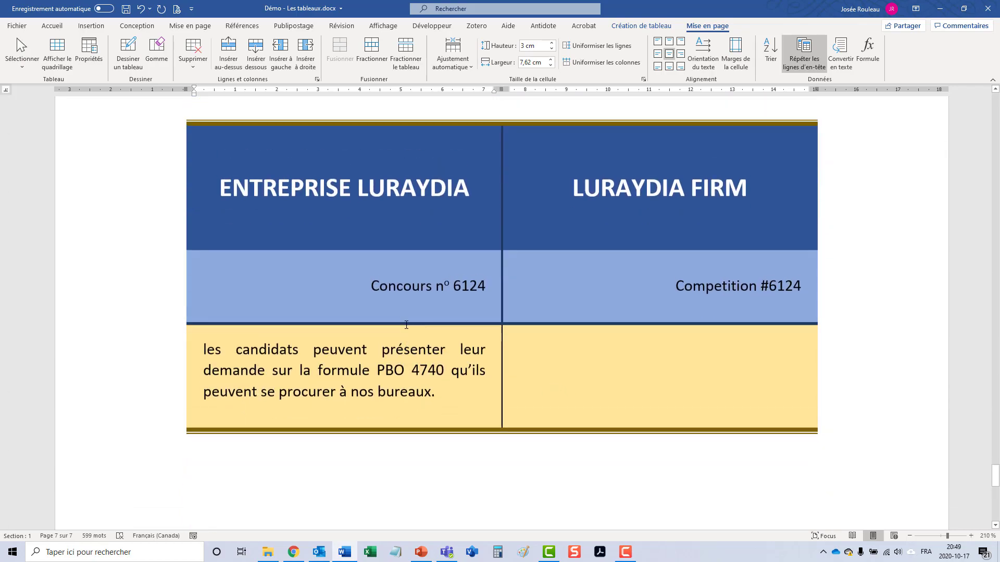
scroll(406, 325, "up", 15)
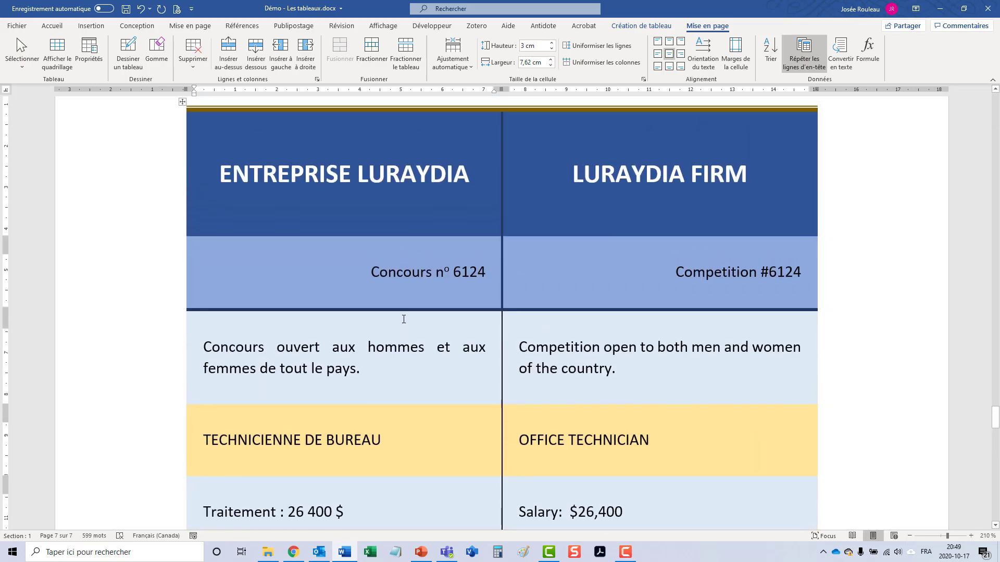
scroll(311, 334, "down", 15)
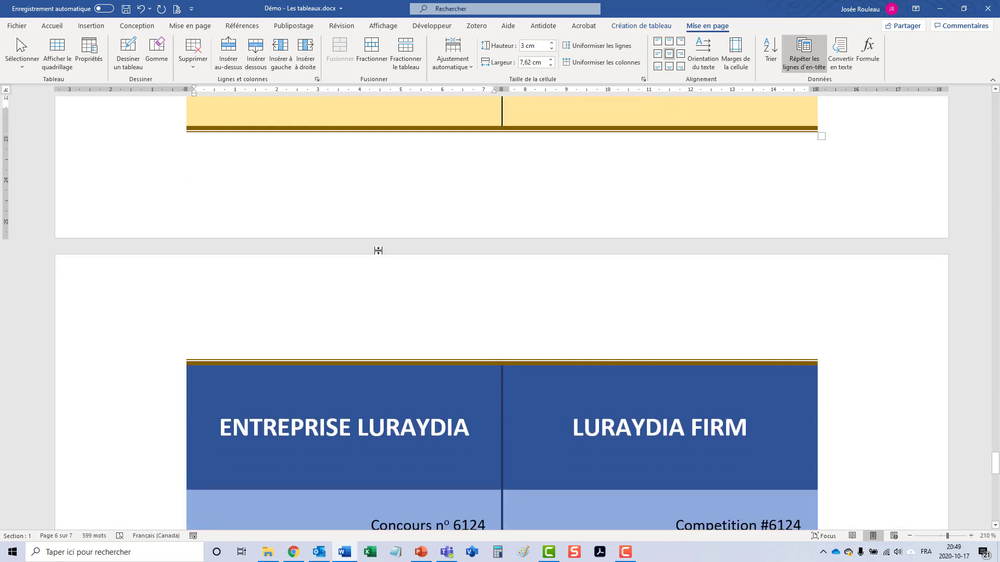
scroll(405, 220, "up", 3)
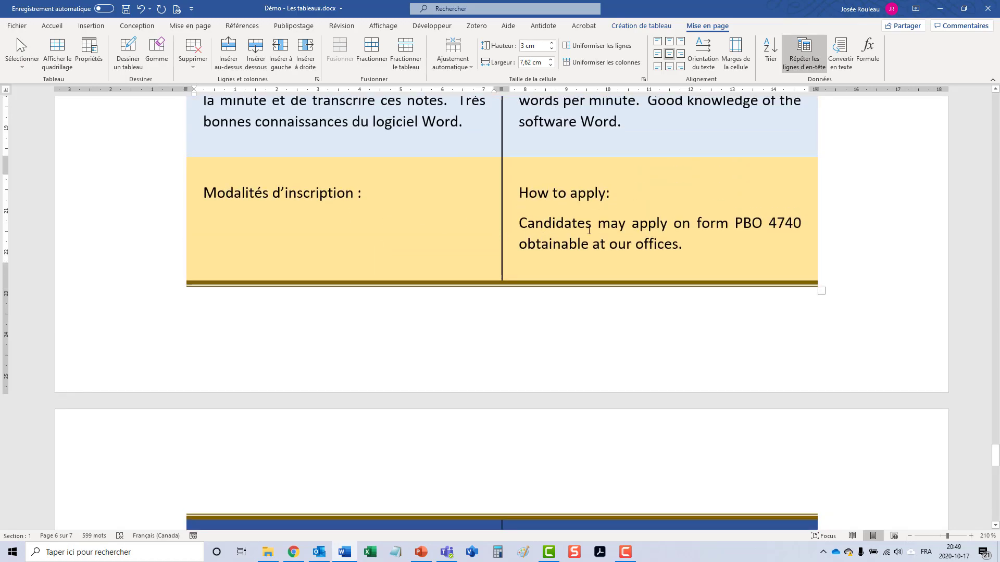
scroll(683, 234, "down", 8)
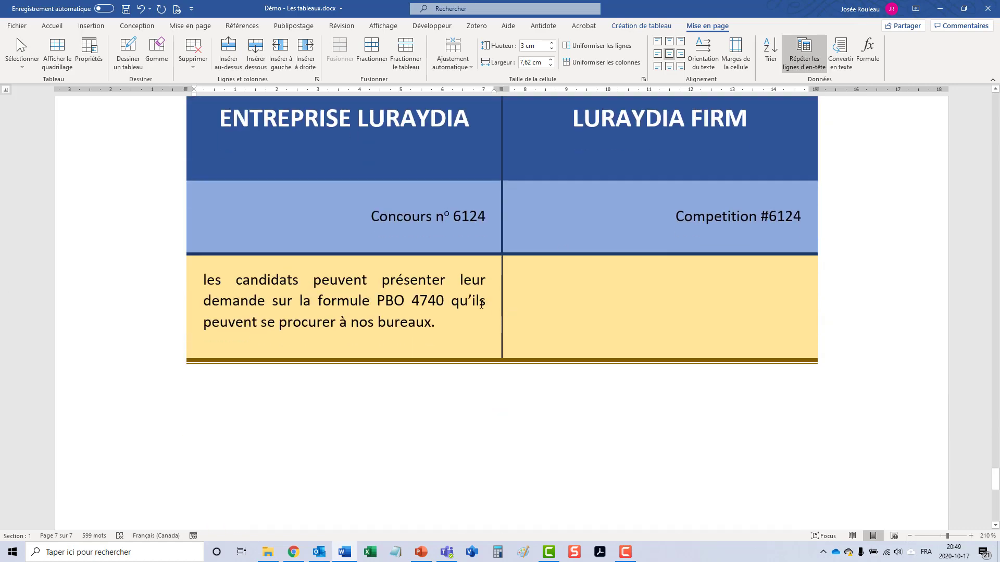
scroll(493, 305, "up", 6)
scroll(475, 352, "down", 6)
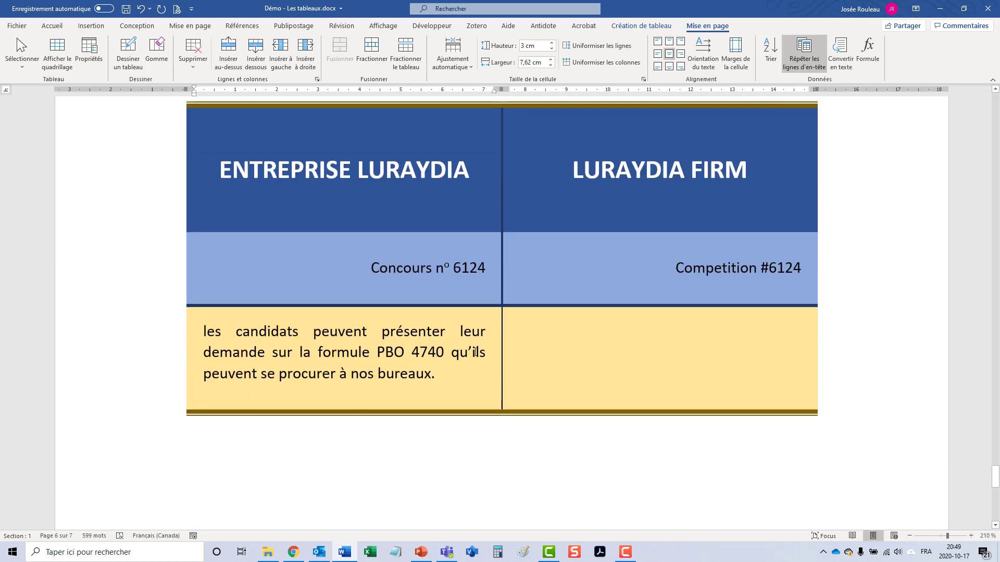
scroll(534, 361, "up", 12)
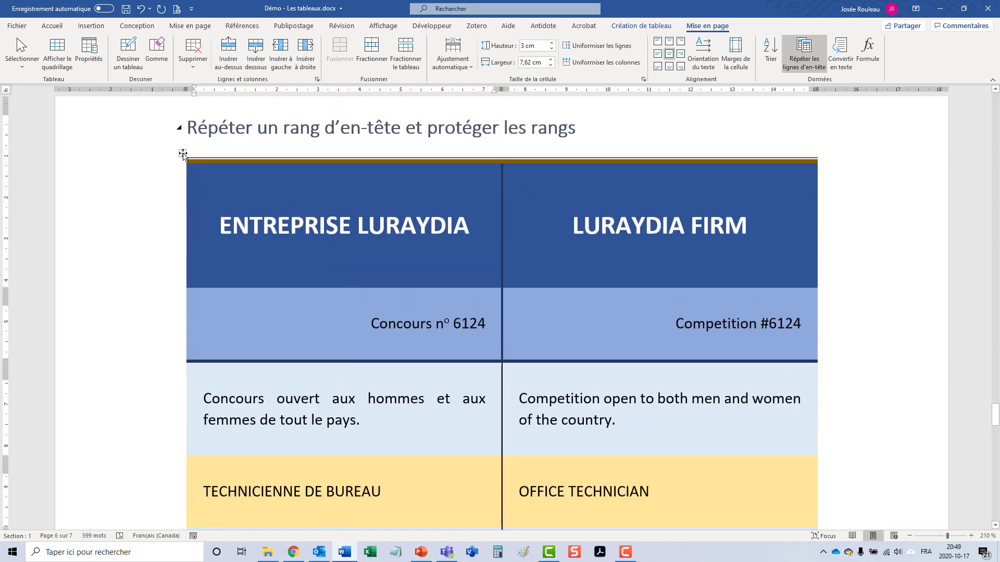
- Disallow row splitting across pages for the entire ENTREPRISE LURAYDIA table and check the row at the page break
left_click(181, 153)
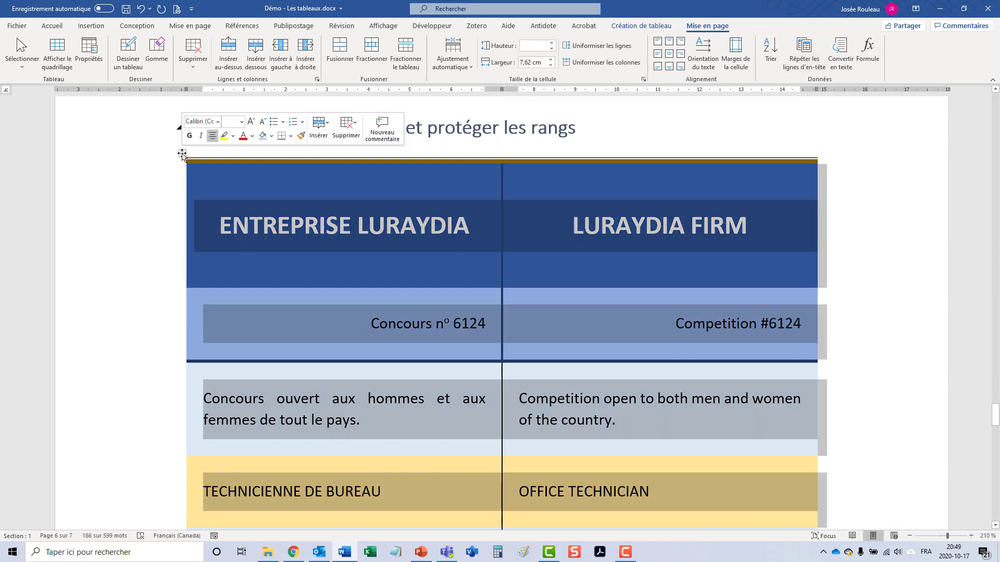
left_click(91, 62)
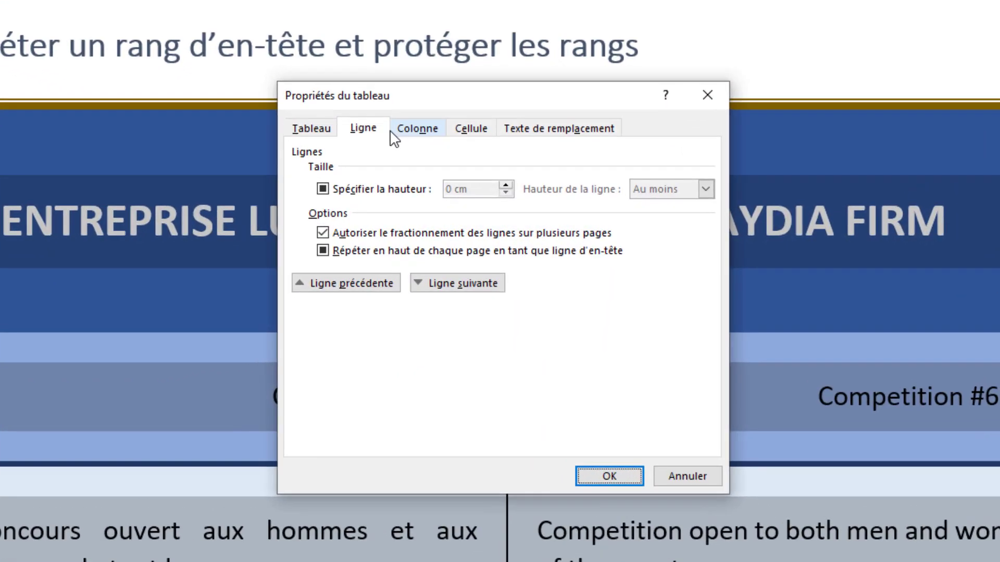
left_click(363, 129)
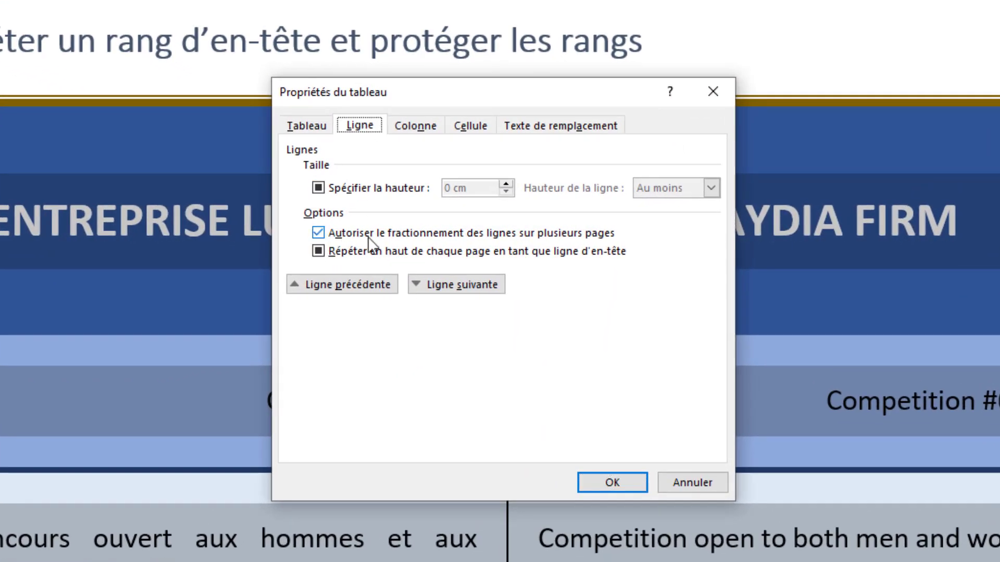
left_click(318, 233)
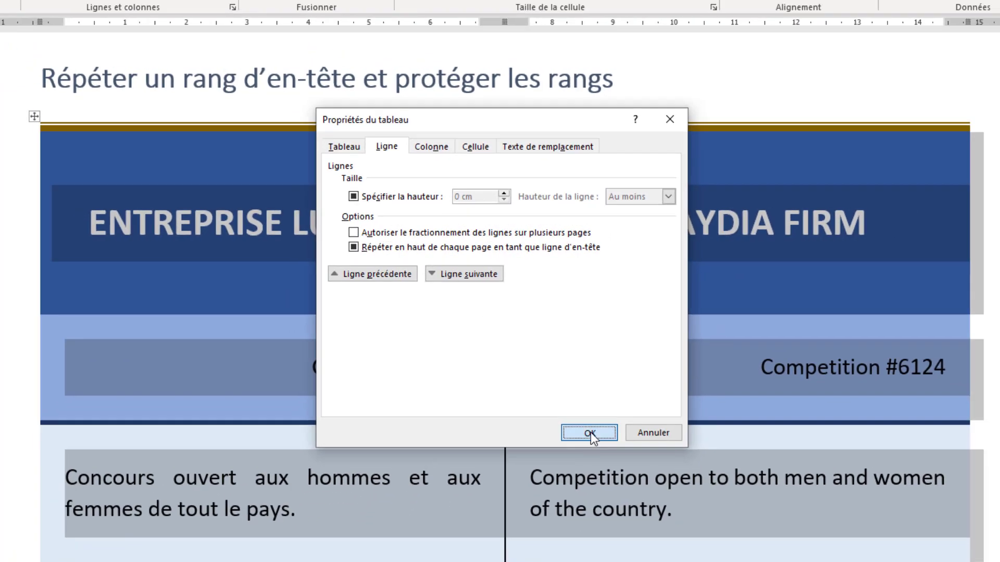
left_click(613, 483)
scroll(439, 277, "down", 15)
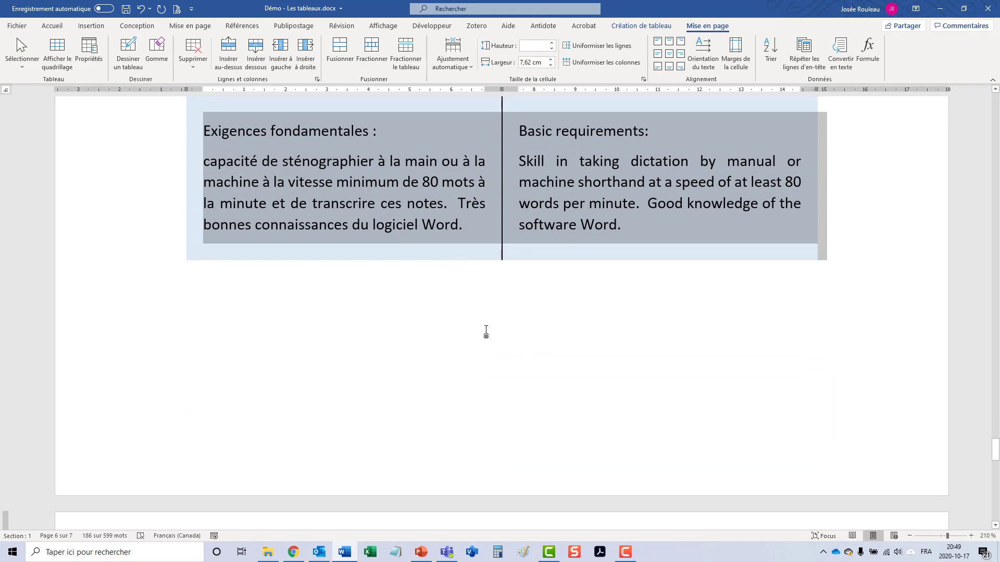
scroll(486, 334, "down", 10)
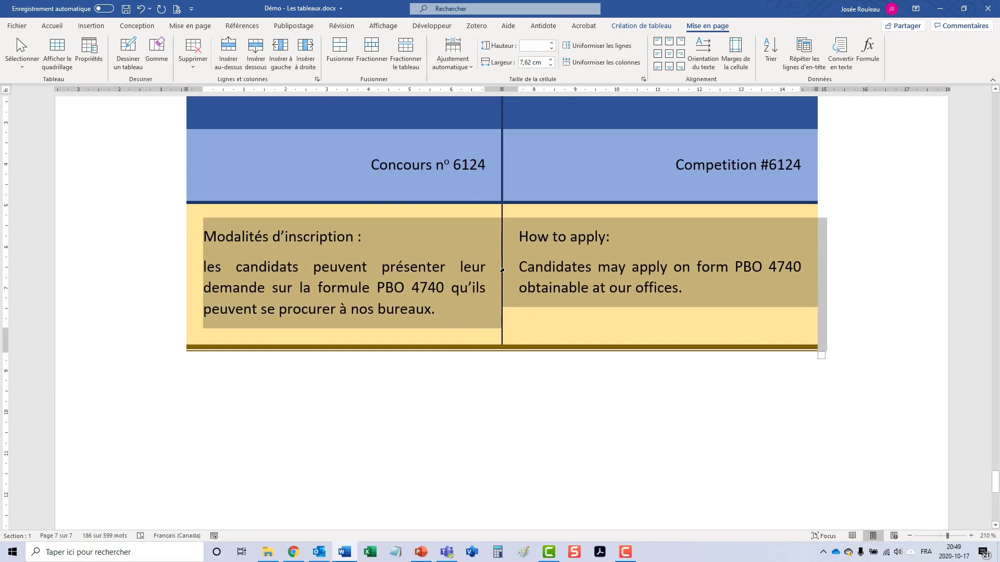
left_click(538, 308)
scroll(478, 303, "up", 15)
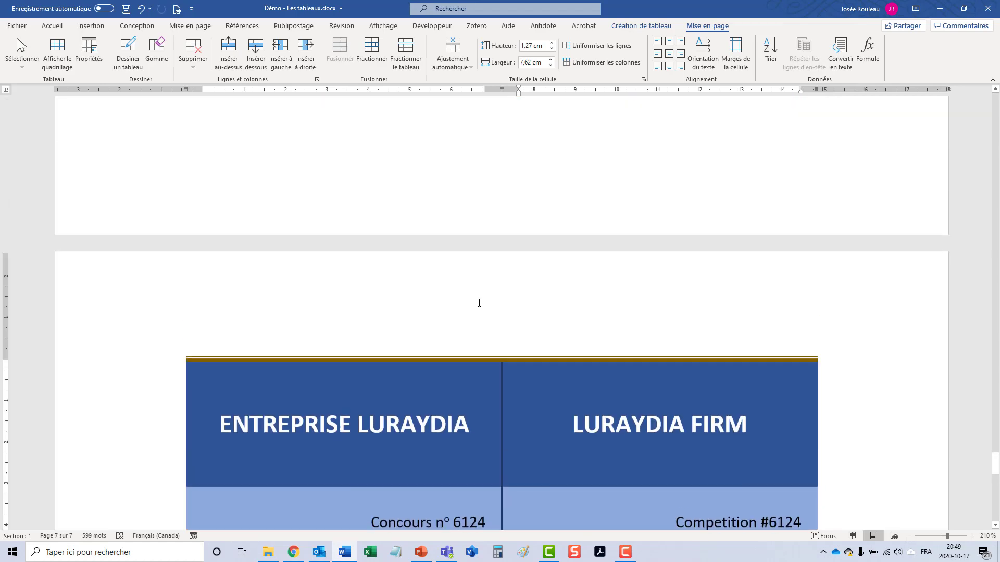
scroll(478, 303, "up", 6)
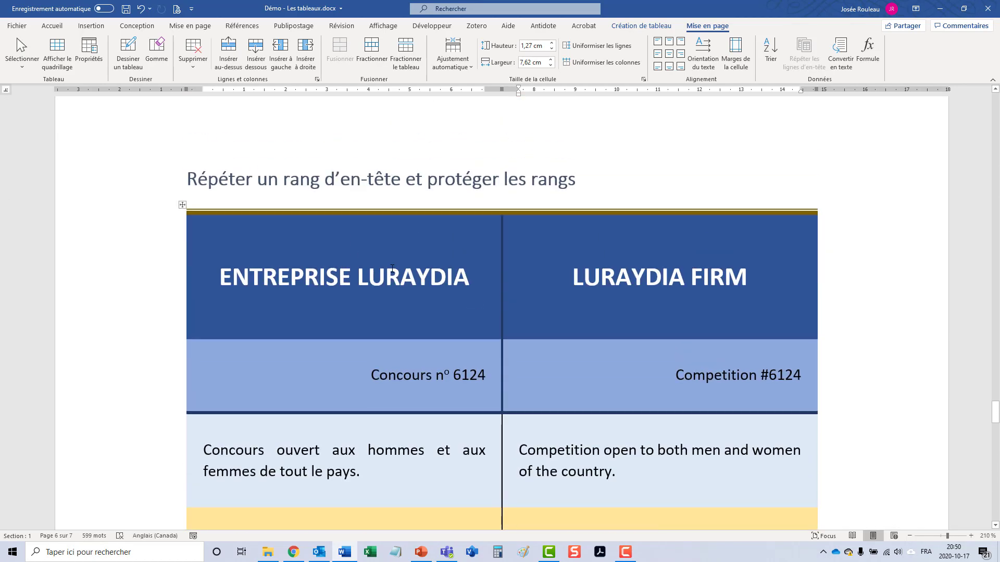
left_click(385, 276)
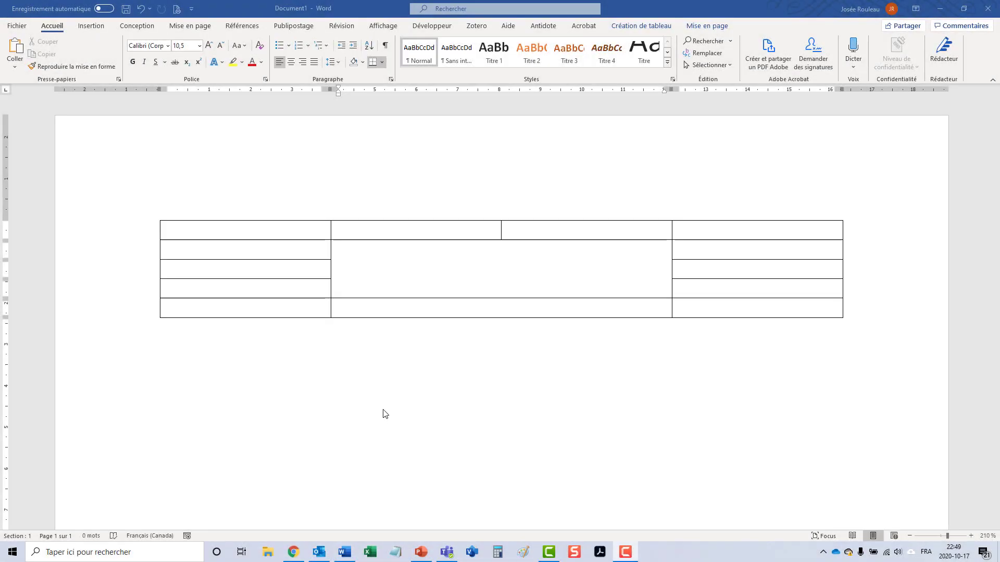
- Remove the inner borders between the second, third and fourth cells of the first column in the blank table of Document1
left_click(492, 306)
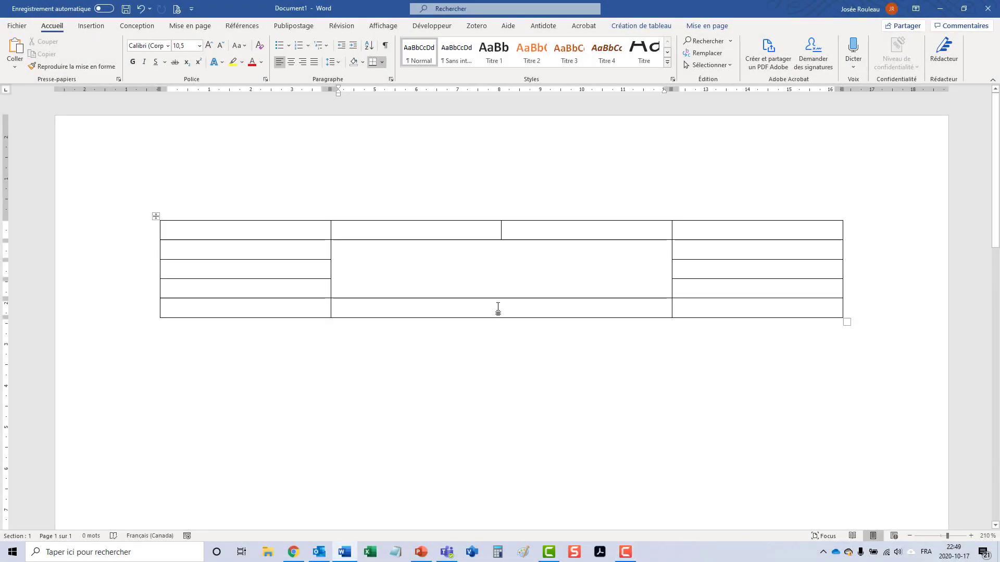
left_click(275, 233)
left_click(189, 28)
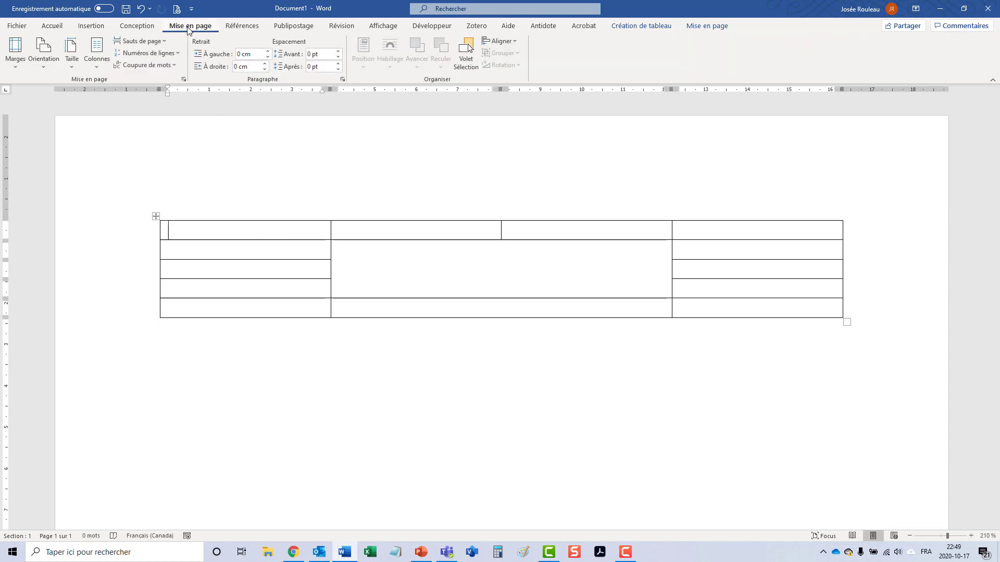
left_click(706, 27)
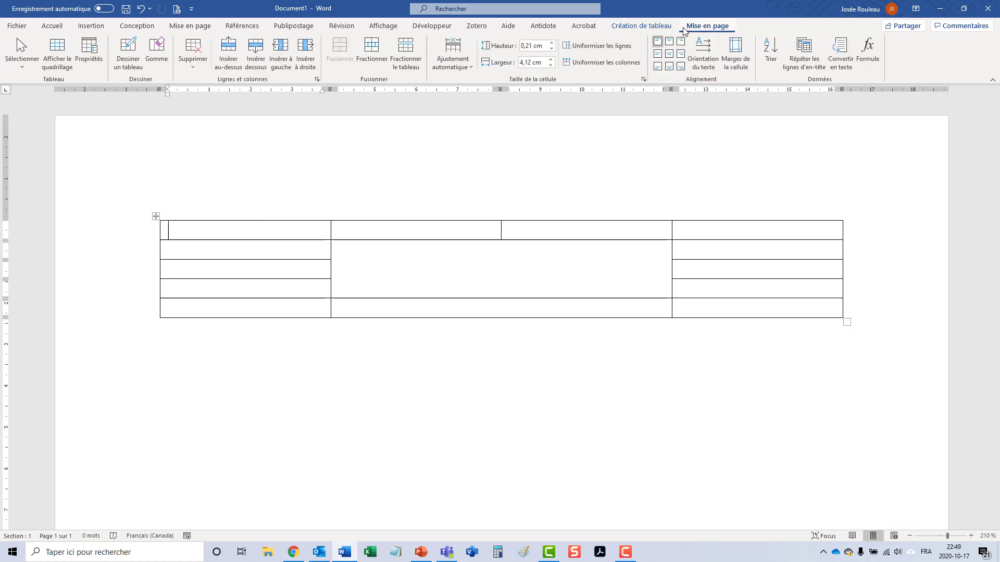
left_click(655, 27)
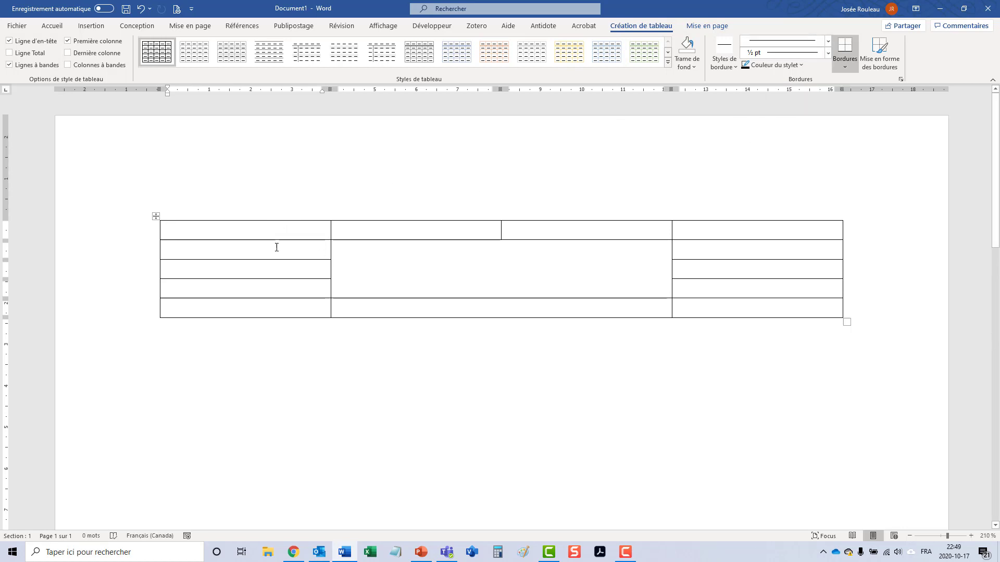
left_click_drag(262, 255, 263, 284)
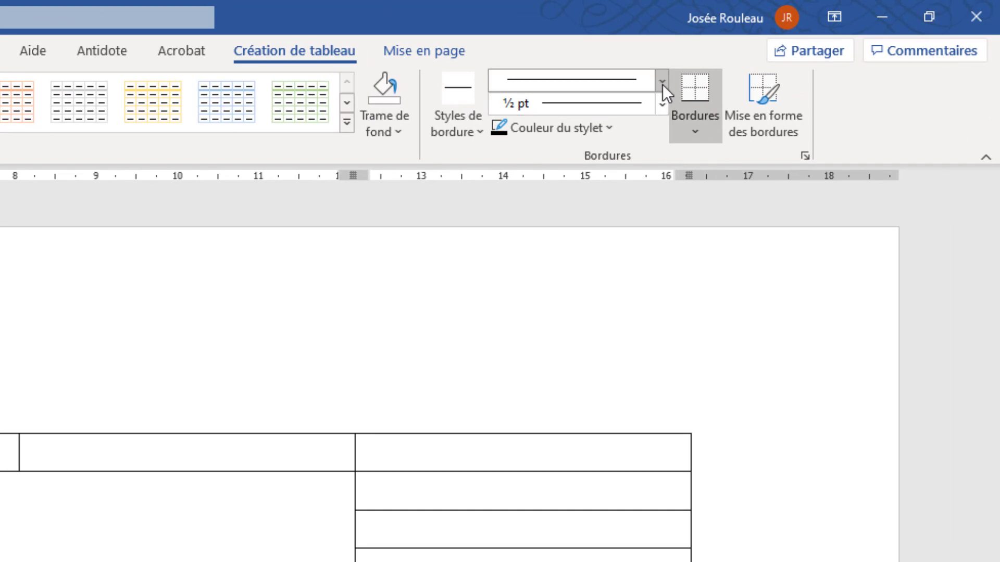
left_click(691, 127)
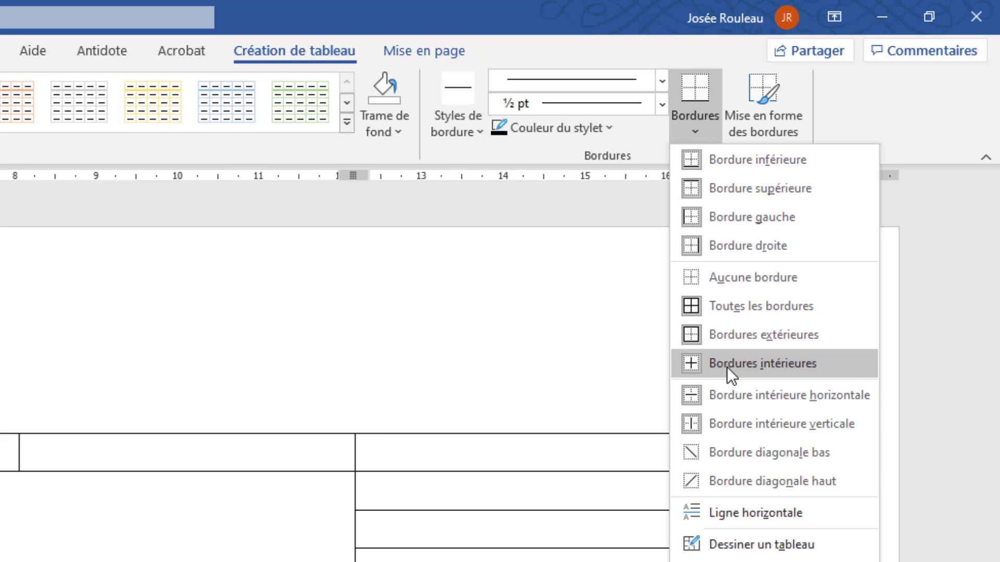
left_click(728, 365)
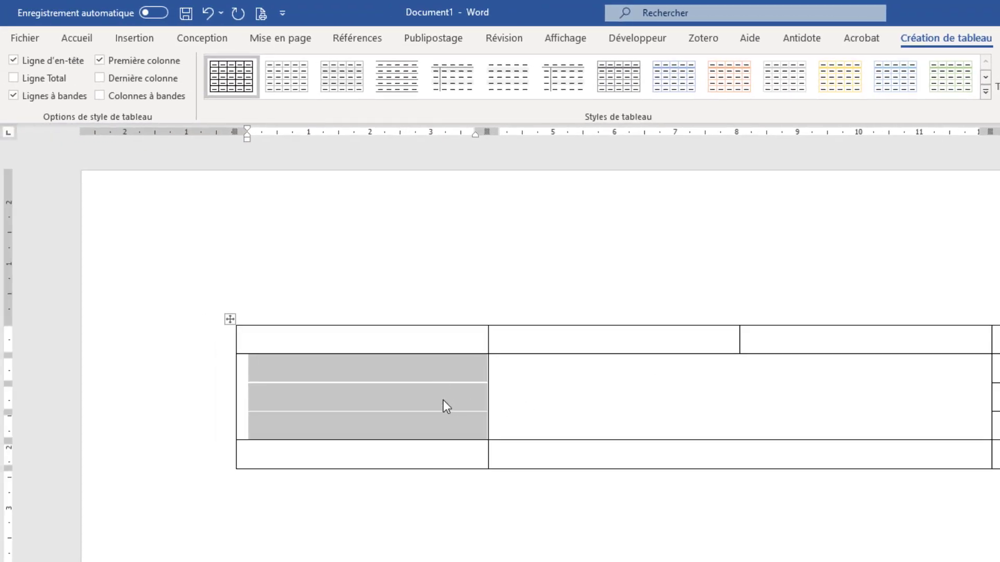
left_click(443, 402)
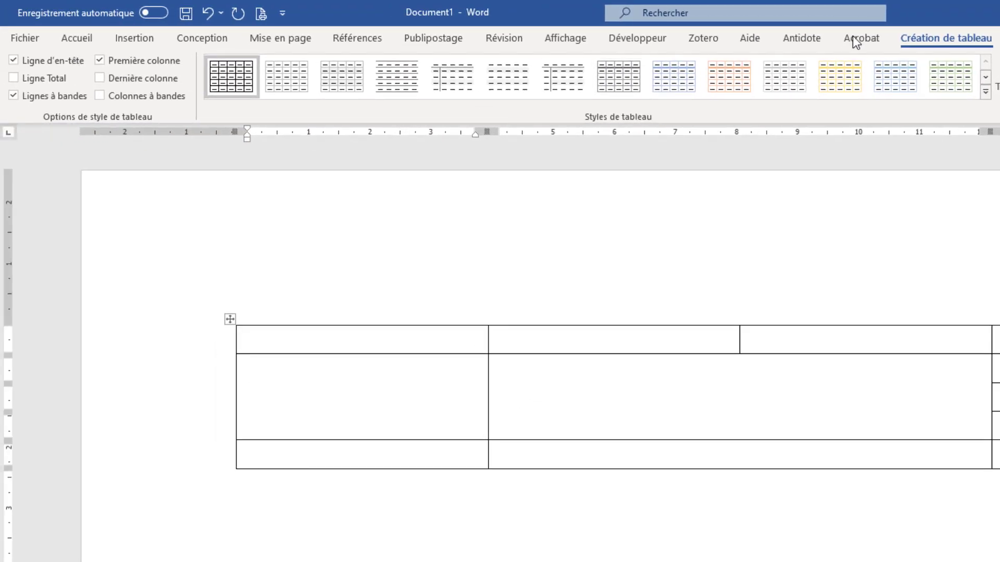
- Toggle the table gridlines on and off to compare the borderless first-column cells with and without them
left_click(998, 38)
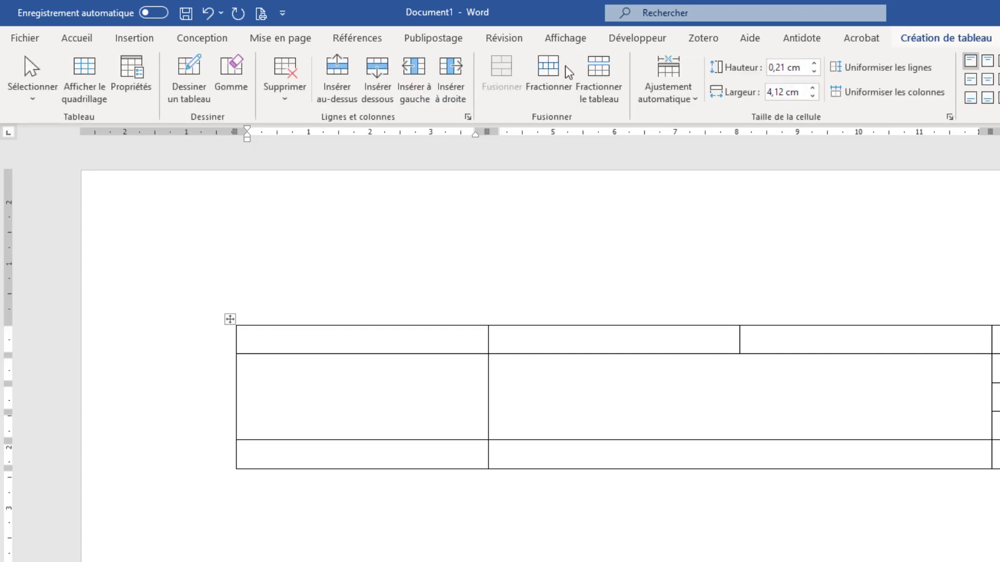
left_click(95, 99)
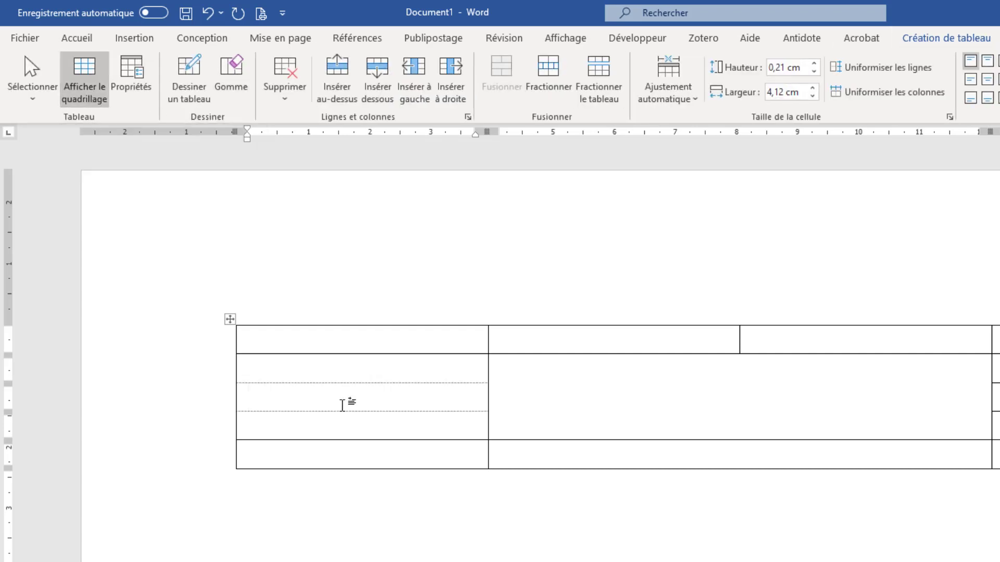
left_click(86, 79)
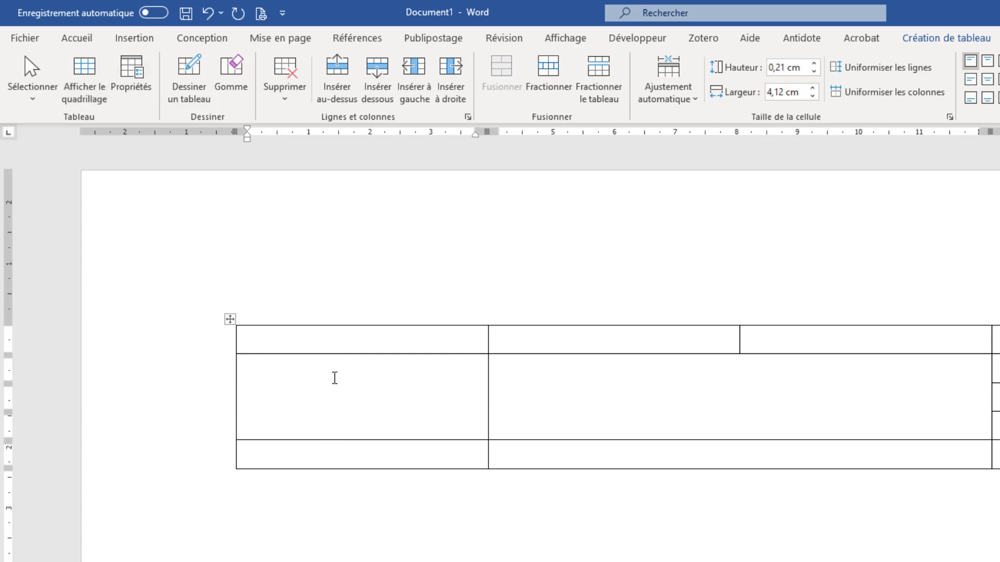
left_click(89, 100)
left_click(89, 100)
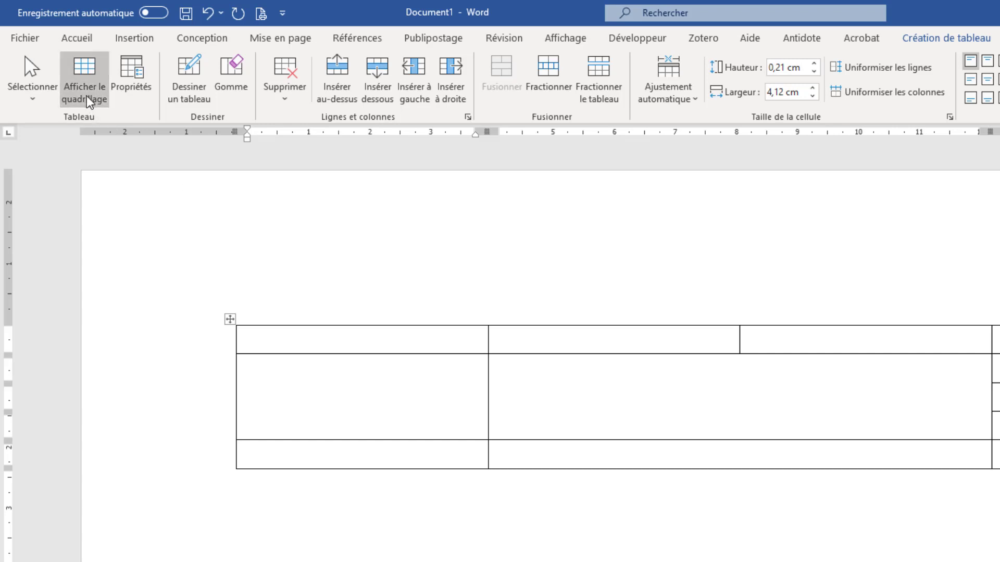
- Display the table gridlines and paint with the Aucune bordure style over the borders between the last column's second, third and fourth cells
left_click(88, 100)
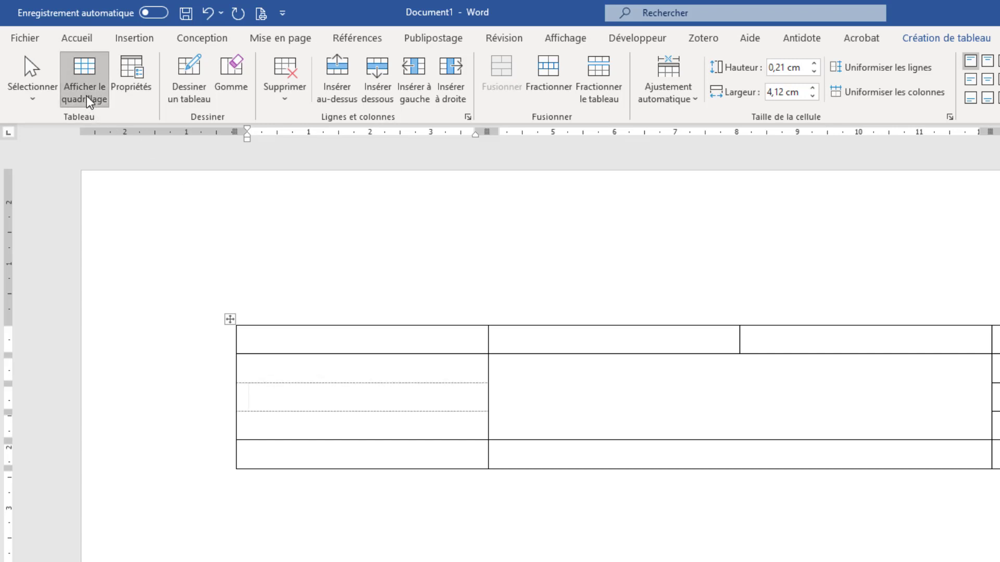
left_click(976, 47)
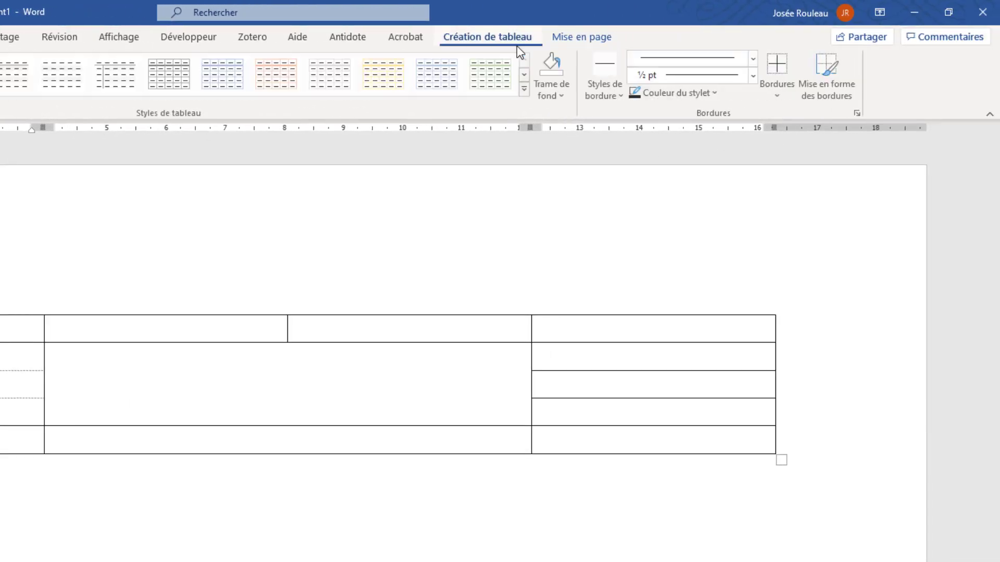
left_click(755, 60)
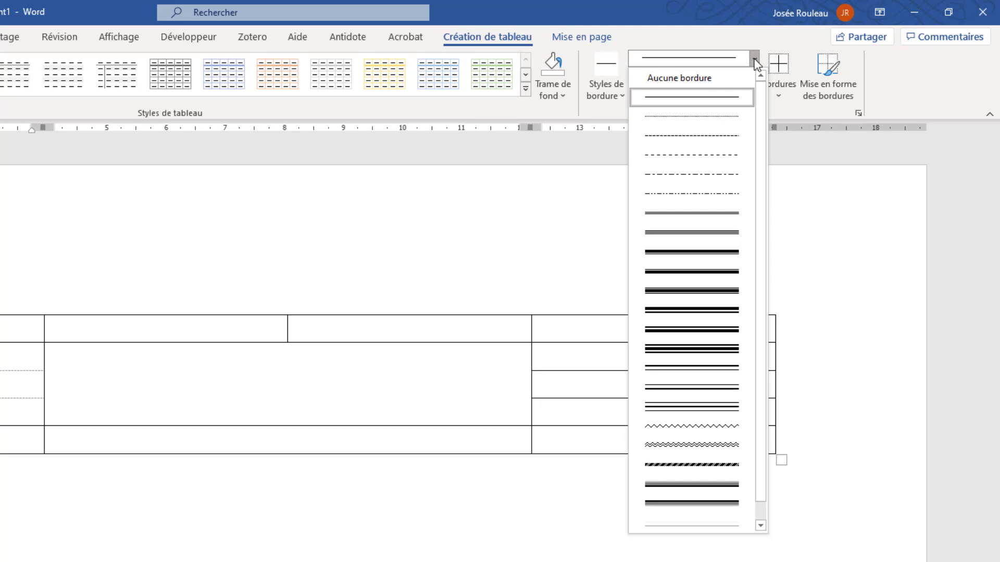
left_click(706, 79)
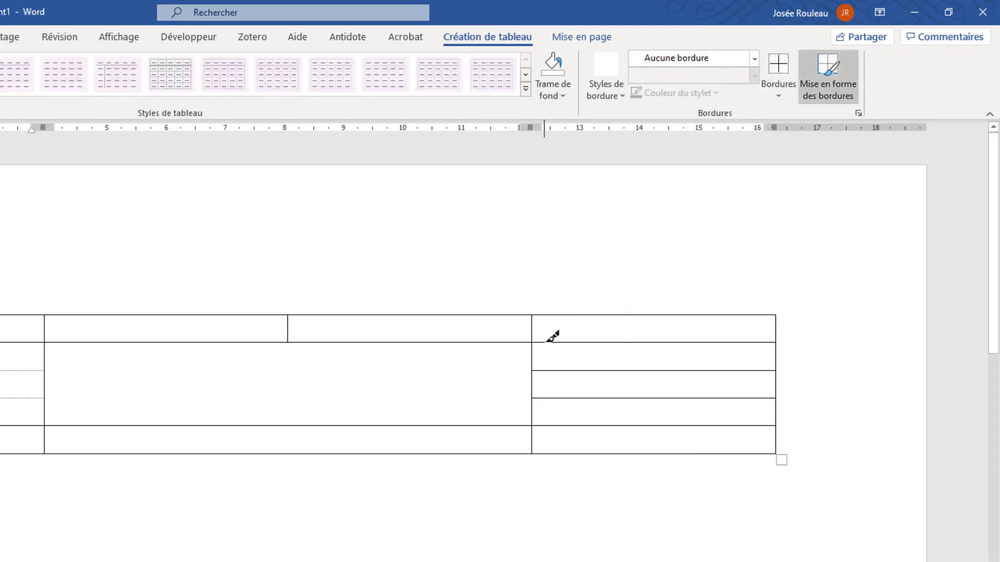
left_click_drag(548, 342, 623, 343)
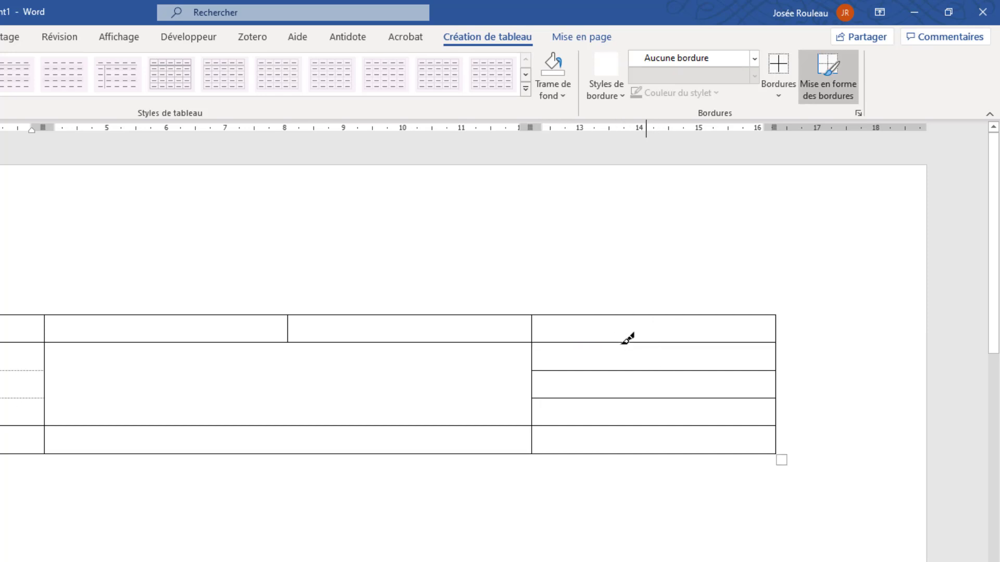
left_click_drag(591, 342, 658, 338)
mouse_move(558, 341)
left_mouse_down()
mouse_move(620, 336)
mouse_move(655, 366)
left_mouse_up()
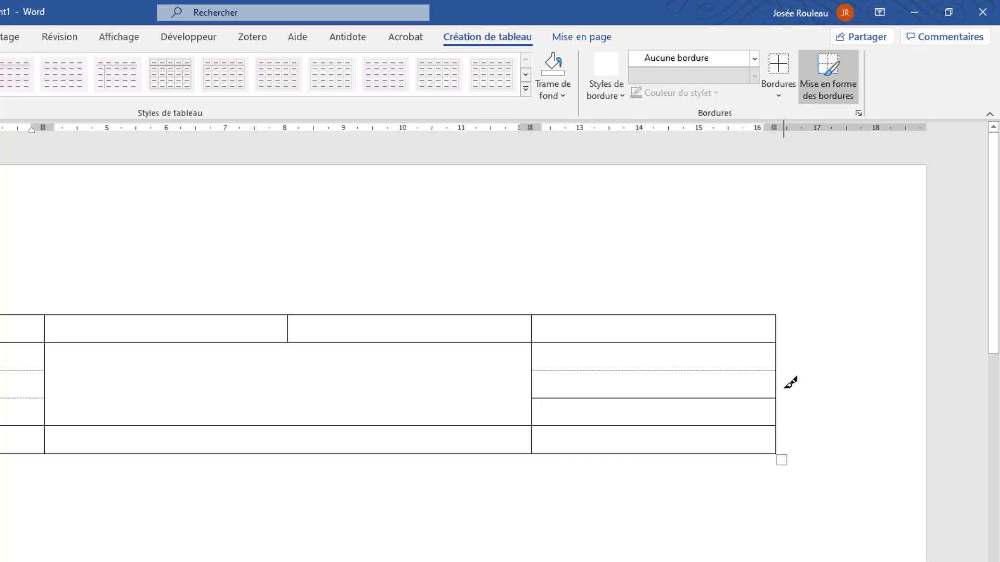
left_click_drag(569, 398, 636, 401)
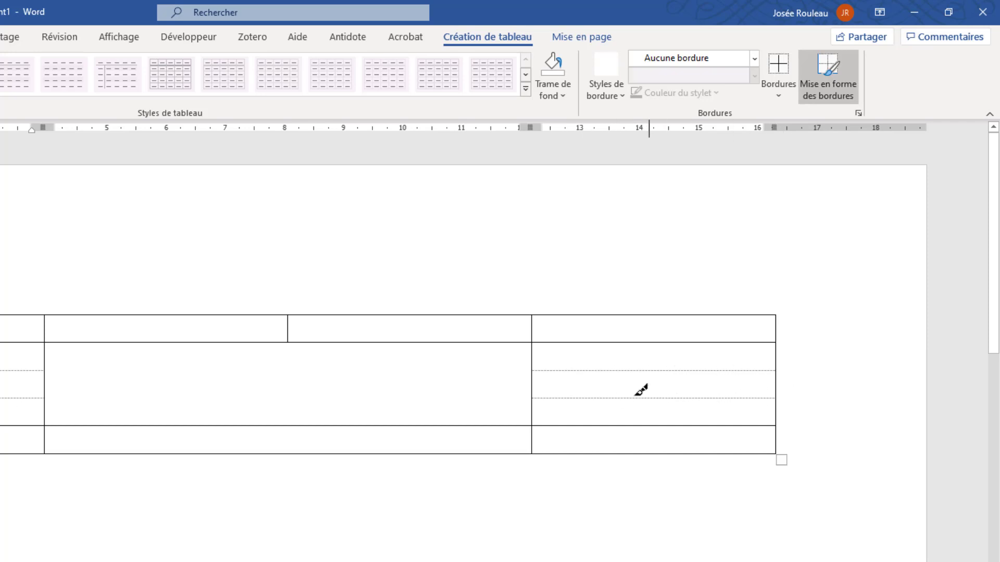
- Remove the bottom border of the last column's first cell and hide the table gridlines
left_click(590, 333)
left_click(779, 95)
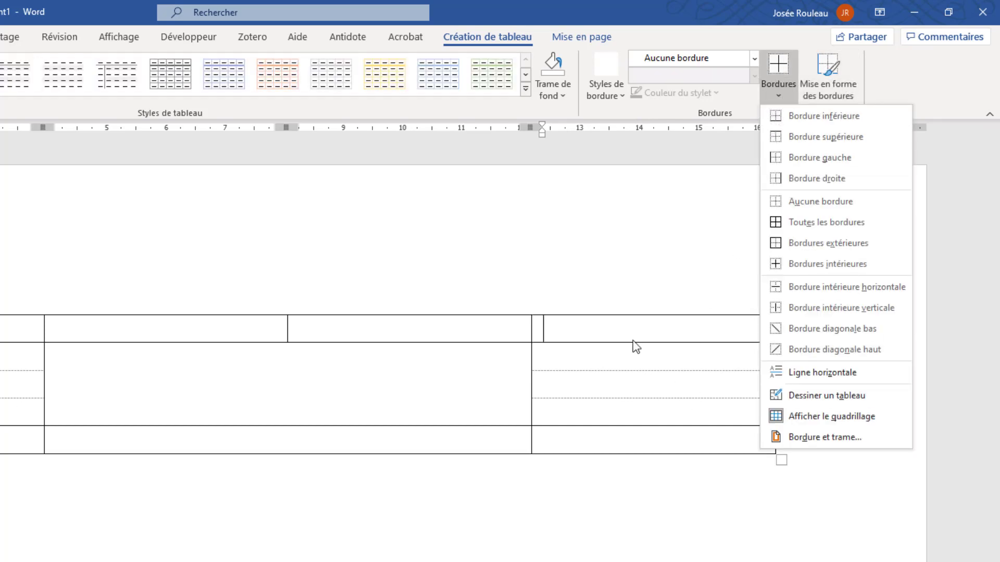
left_click(773, 118)
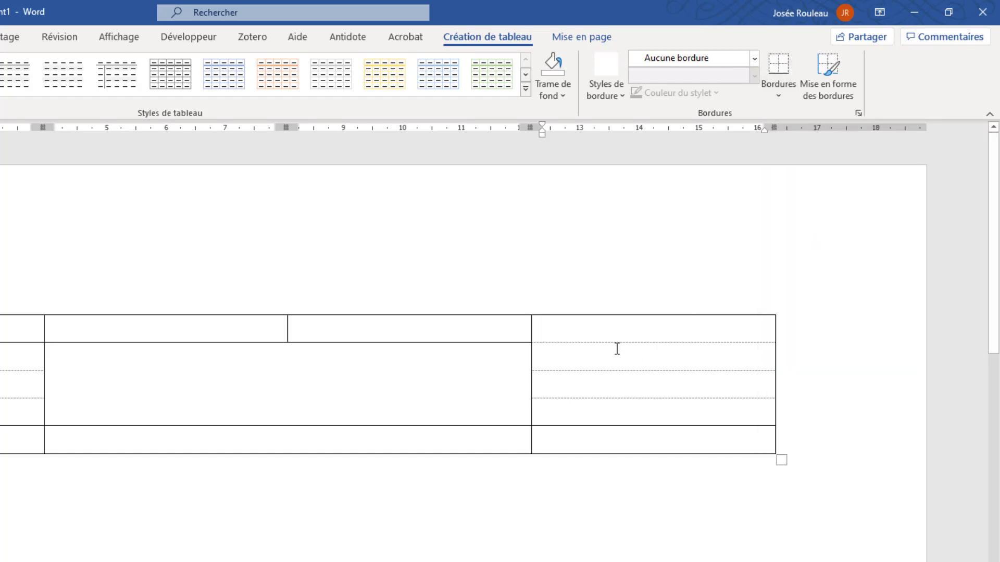
left_click(581, 38)
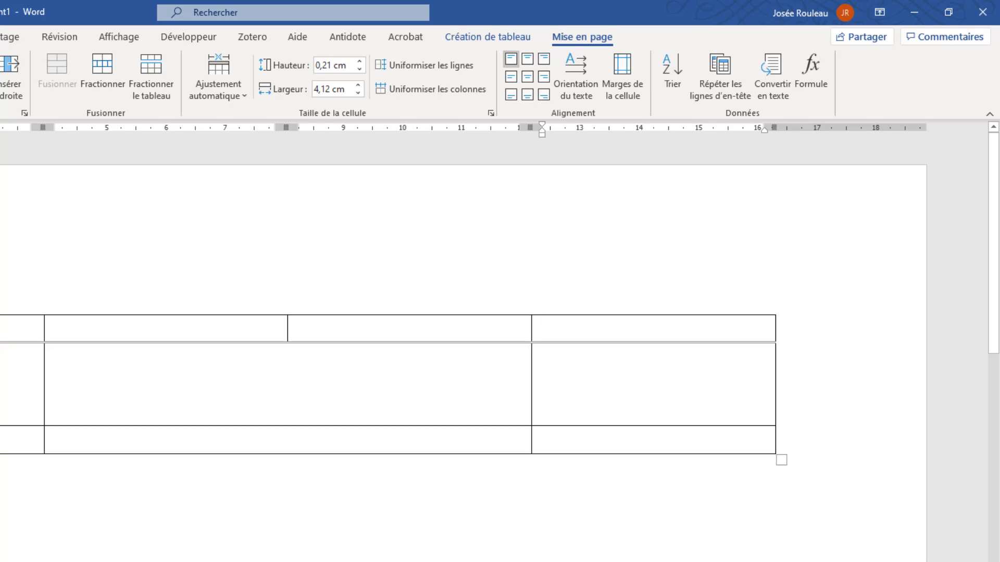
- Insert a nested 2x2 table in the large merged cell at the centre of the table
left_click(161, 370)
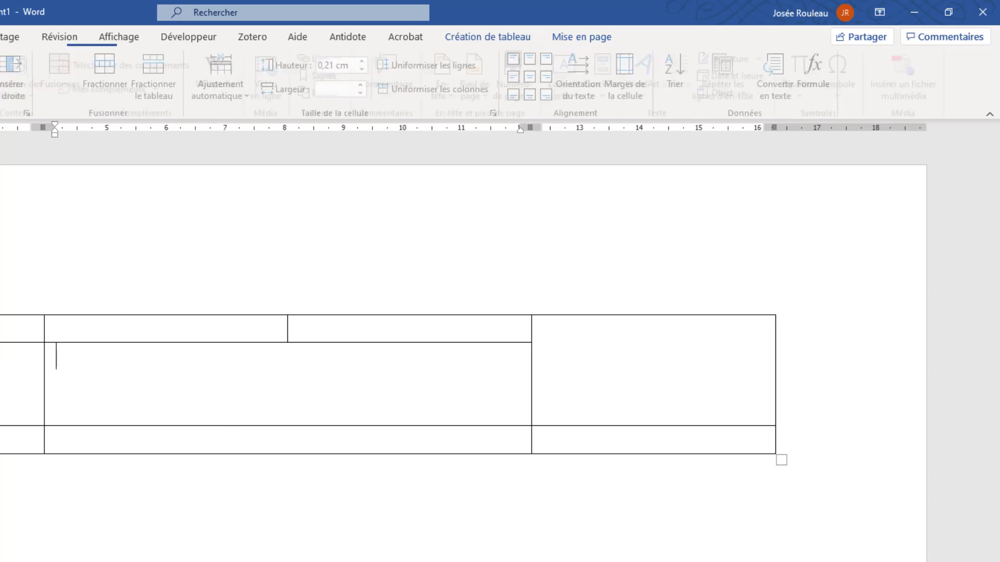
left_click(104, 32)
left_click(110, 82)
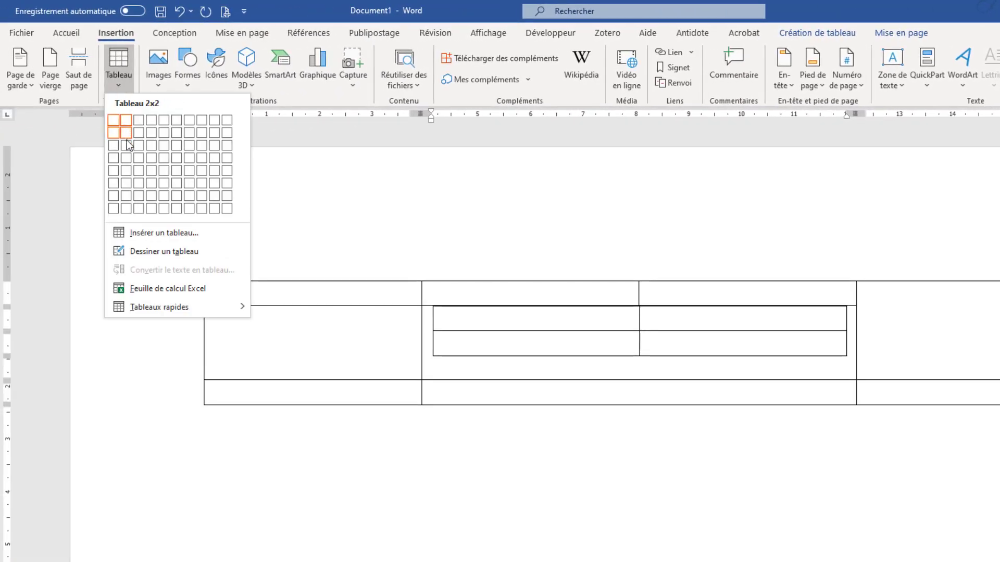
left_click(126, 133)
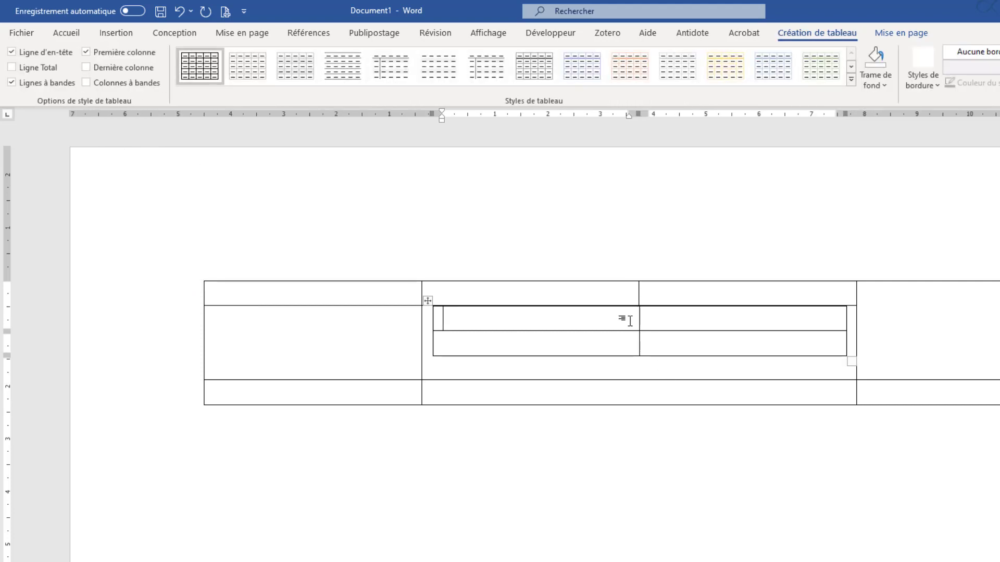
- Centre the nested table horizontally and vertically within the large merged cell
left_click_drag(625, 320, 658, 342)
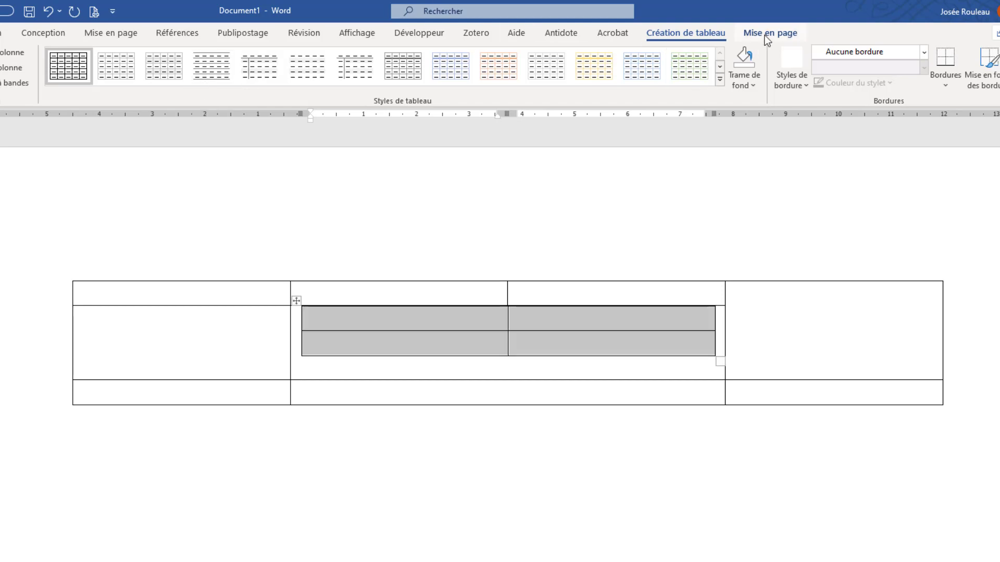
left_click(531, 370)
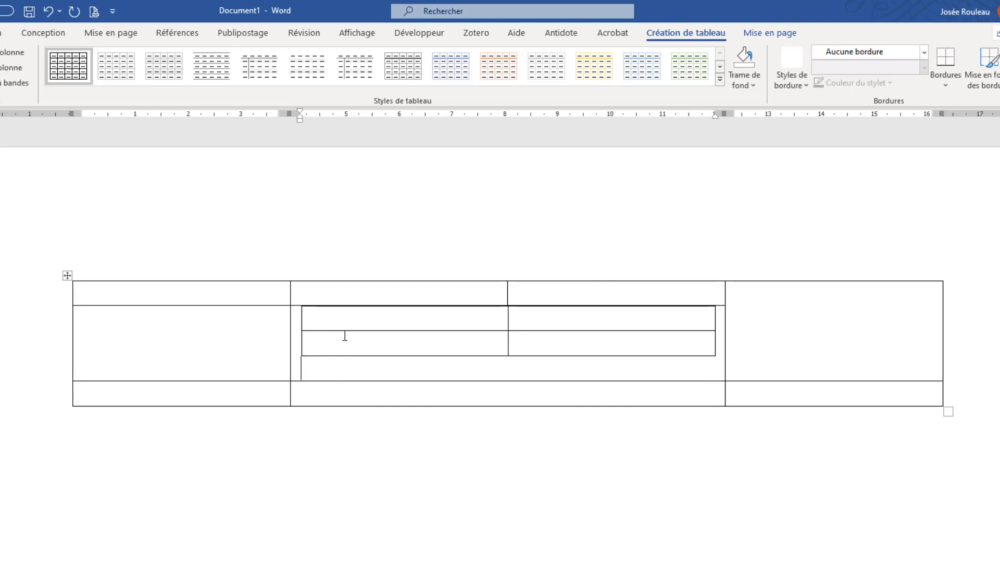
left_click(771, 36)
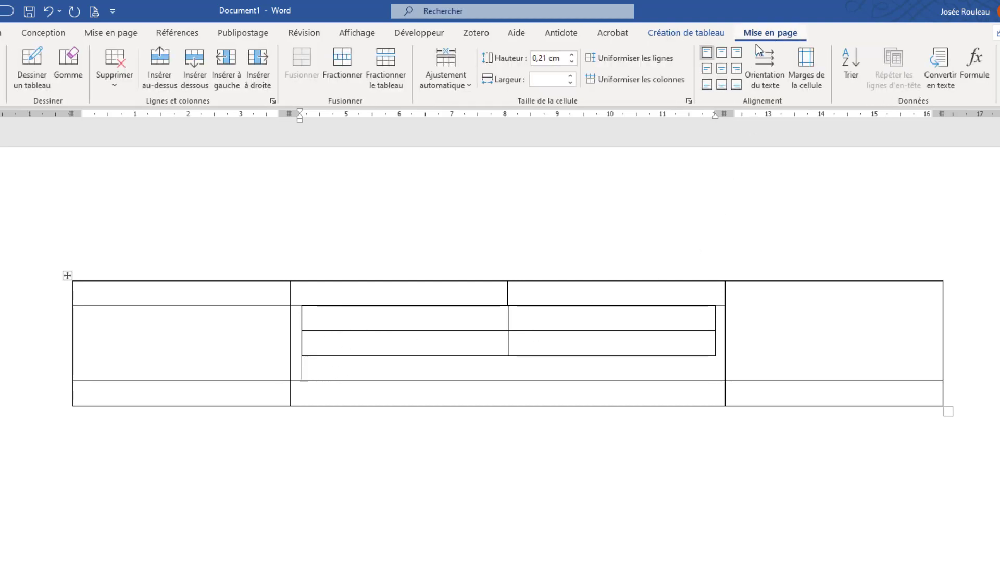
left_click(721, 70)
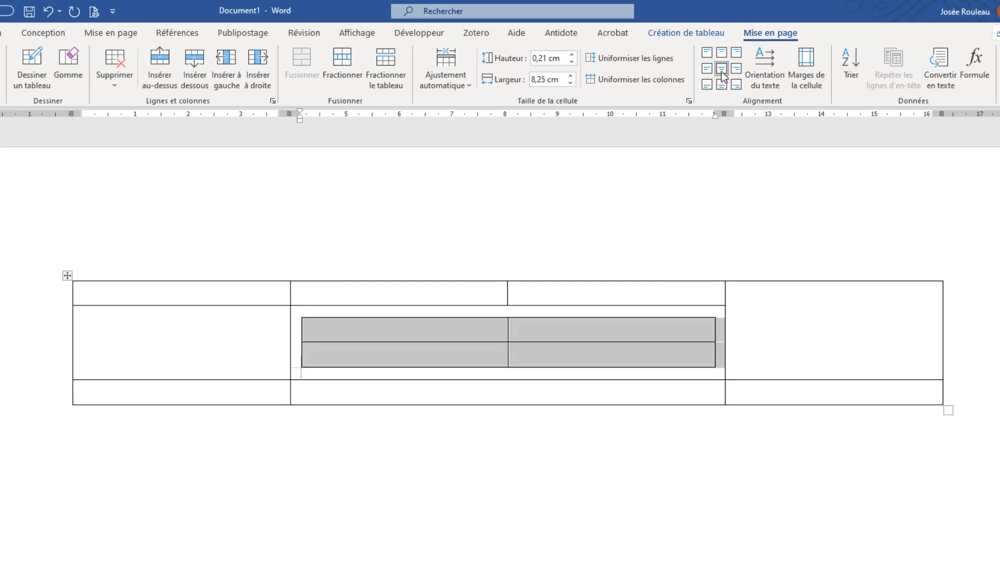
left_click(718, 364)
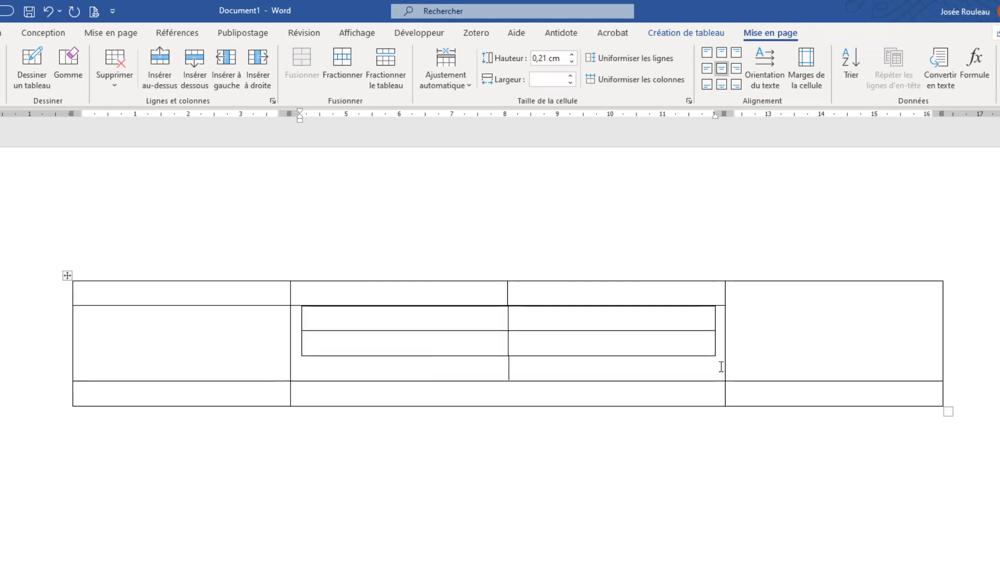
left_click(673, 348)
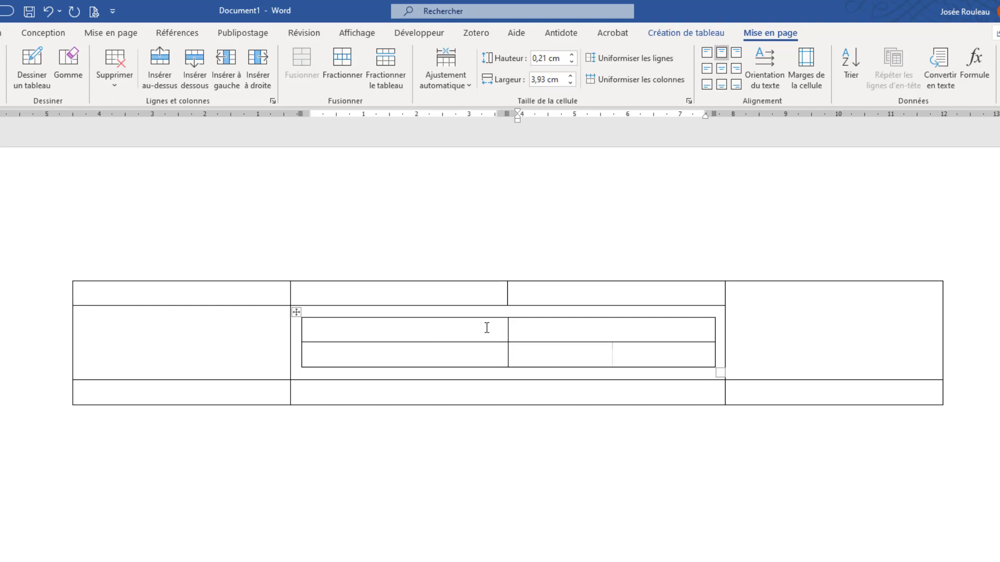
- Allow 0,15 cm spacing between the cells of the nested table and increase the height of the merged cell that contains it
left_click_drag(487, 329, 535, 350)
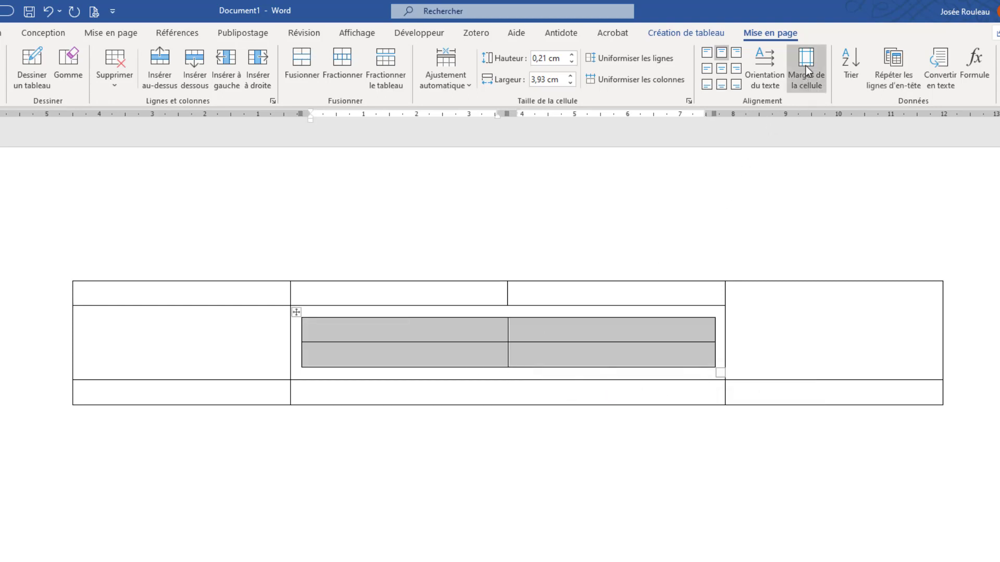
left_click(809, 65)
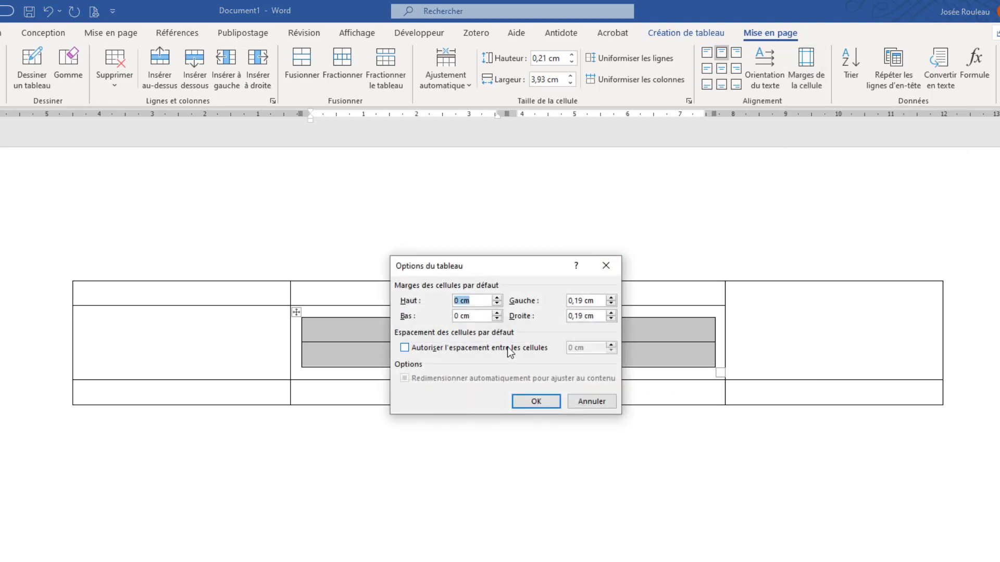
left_click(508, 348)
left_click(611, 346)
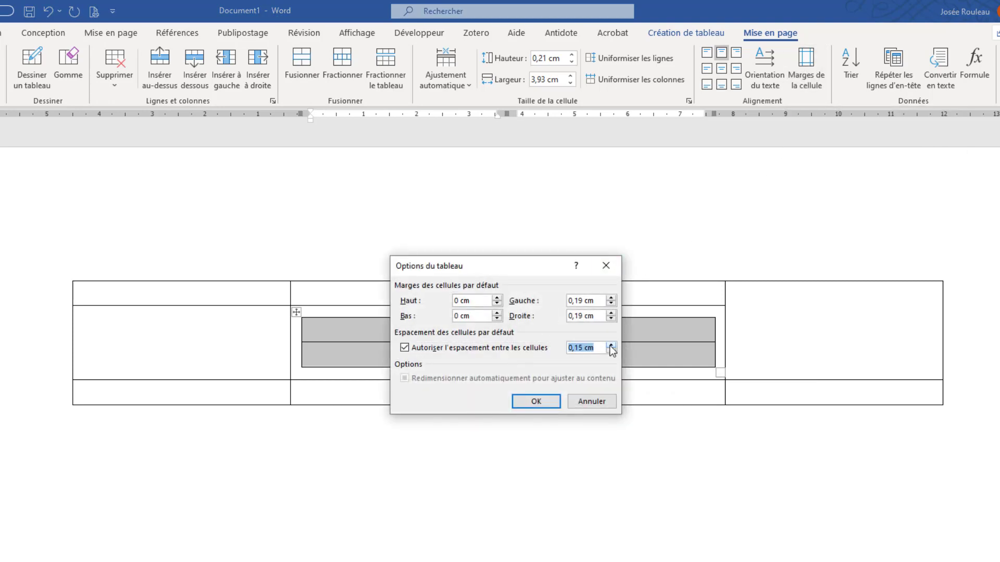
left_click(543, 404)
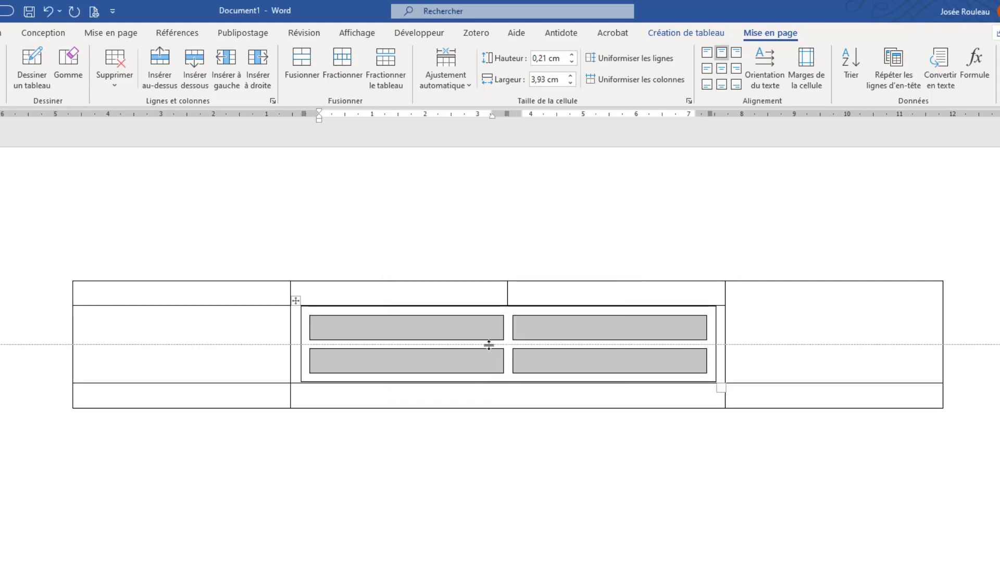
left_click(543, 341)
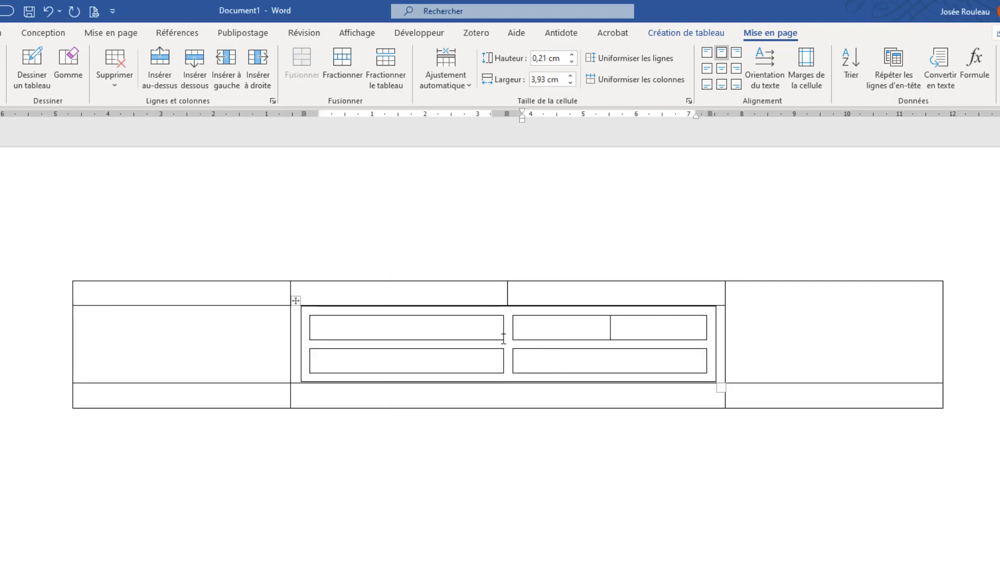
left_click_drag(683, 384, 688, 423)
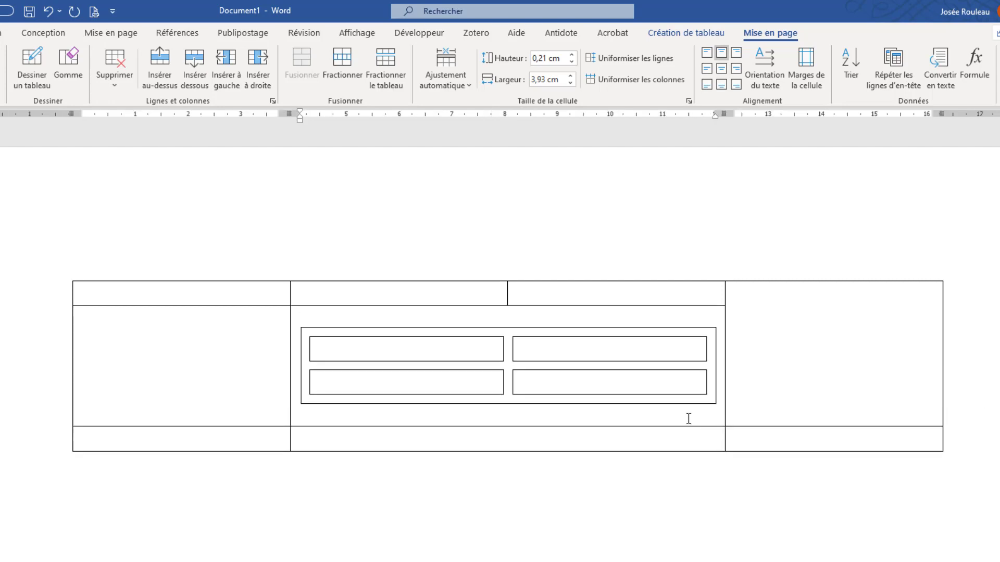
- Remove the outside borders of the nested 2x2 table while keeping the borders of its four cells
left_click(487, 347)
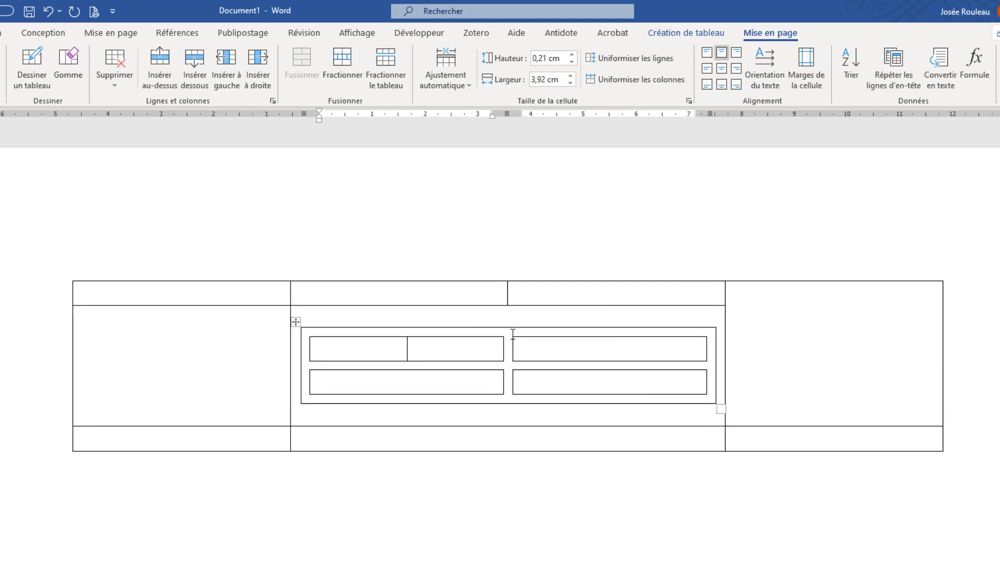
left_click(296, 324)
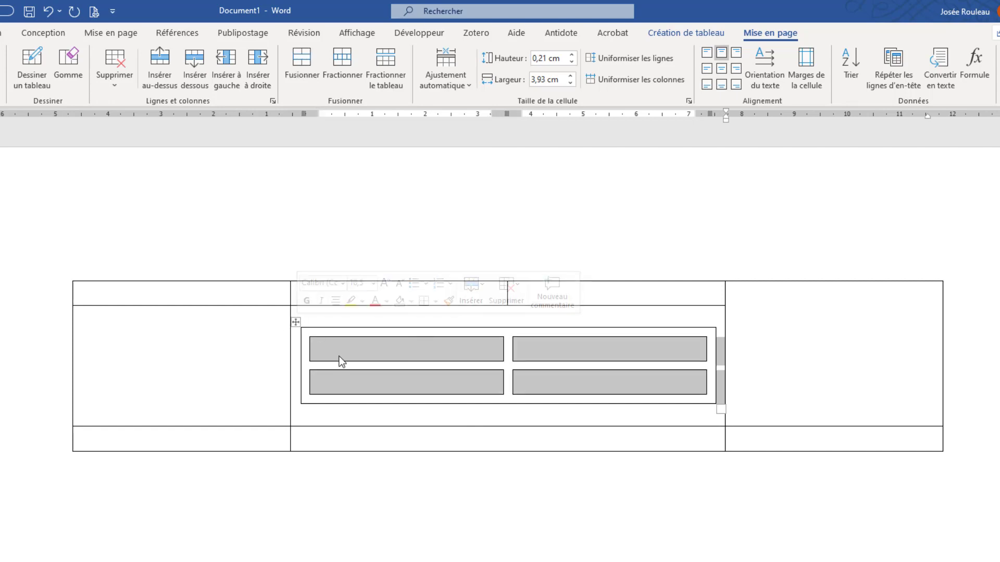
left_click(702, 33)
left_click(936, 82)
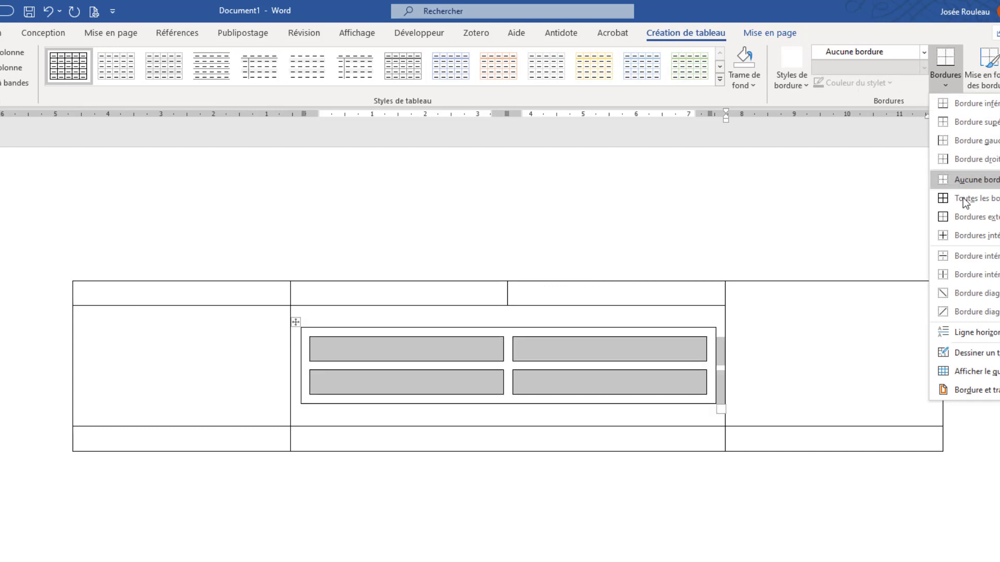
left_click(973, 221)
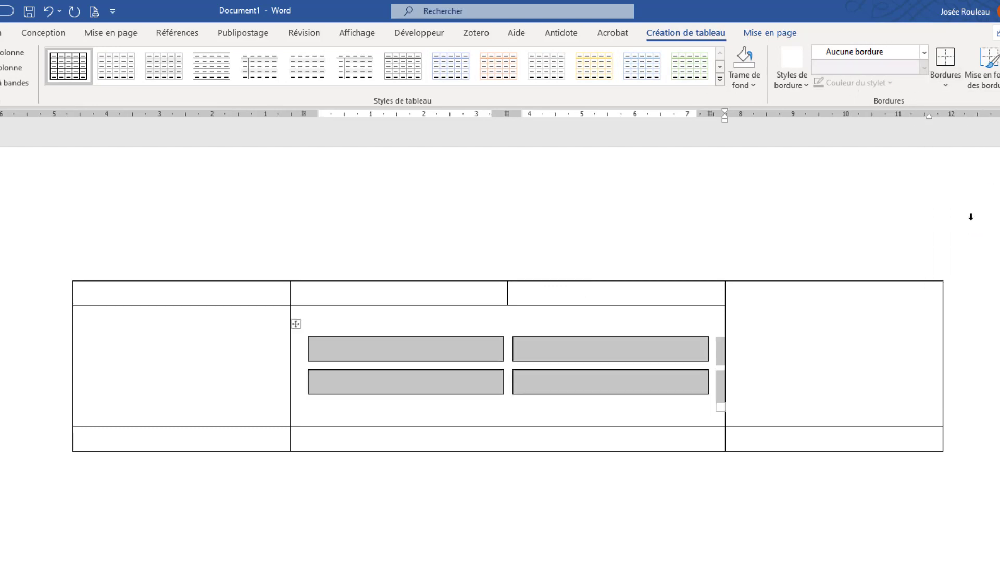
left_click(812, 377)
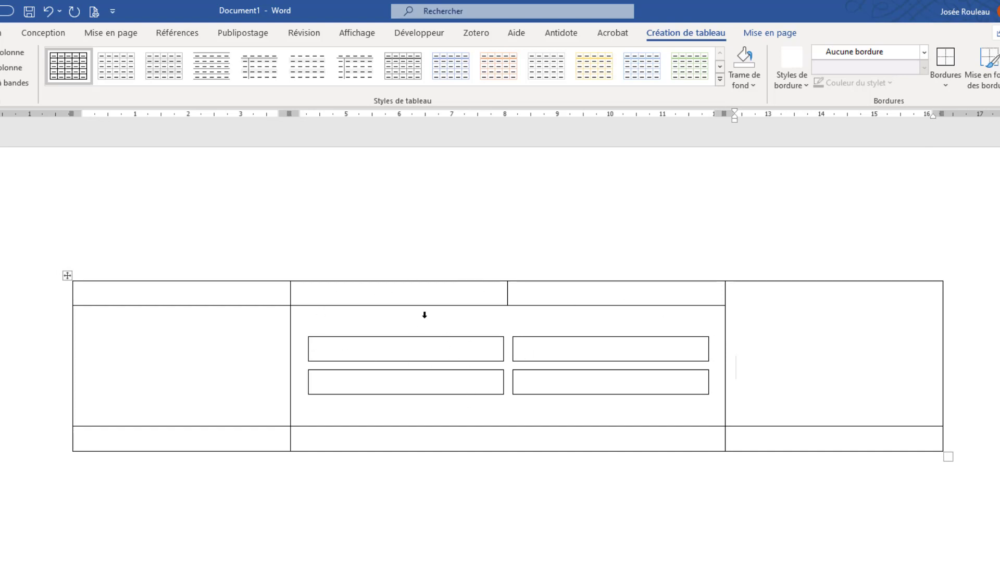
- Select the whole outer table and clear all of its borders using the Aucune bordure line style
left_click(362, 293)
left_click(67, 276)
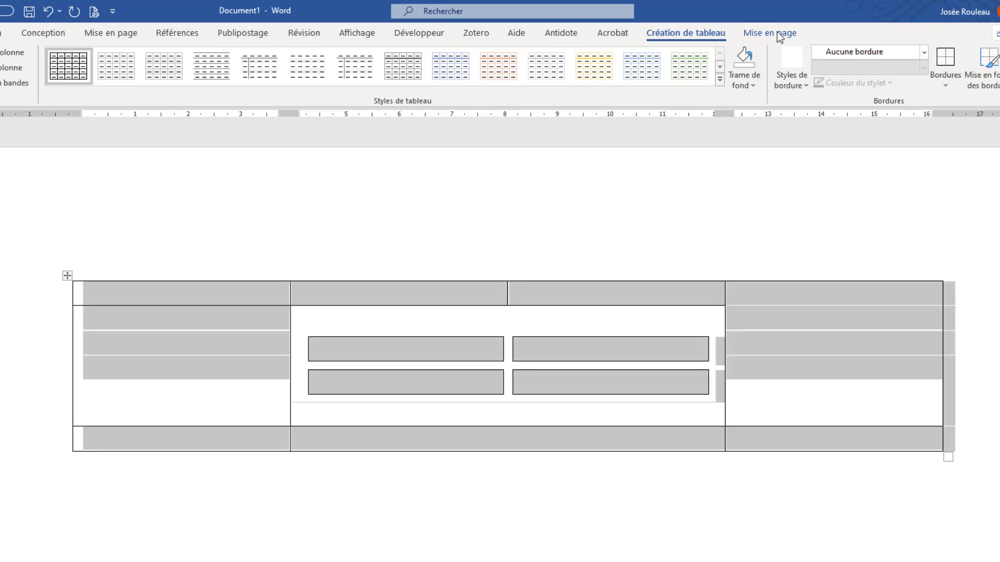
left_click(758, 36)
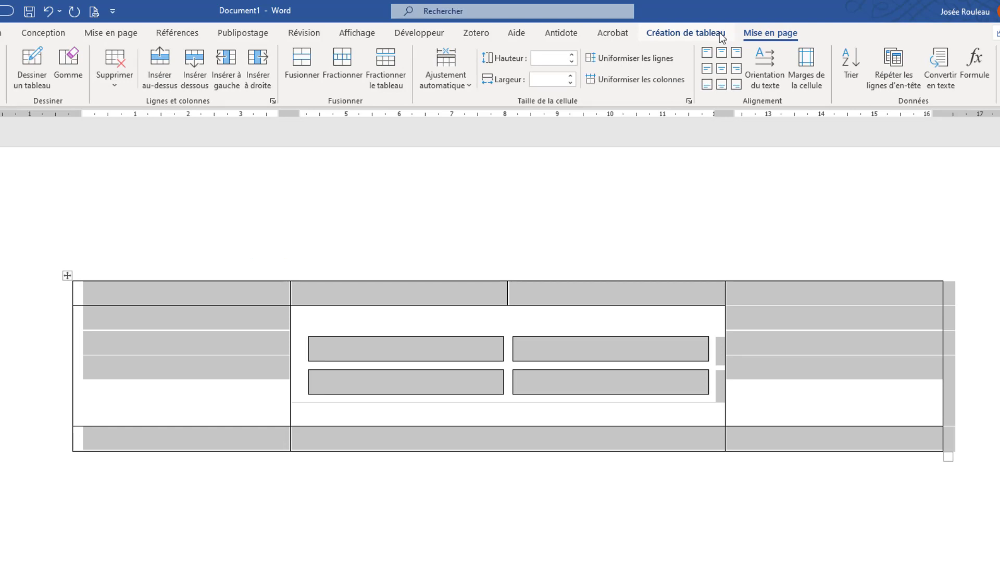
left_click(685, 33)
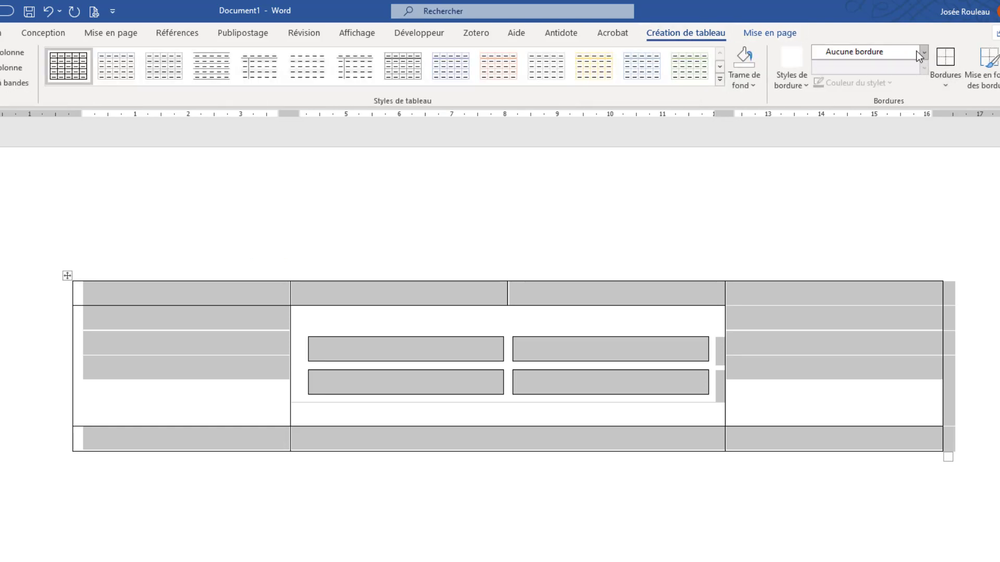
left_click(939, 81)
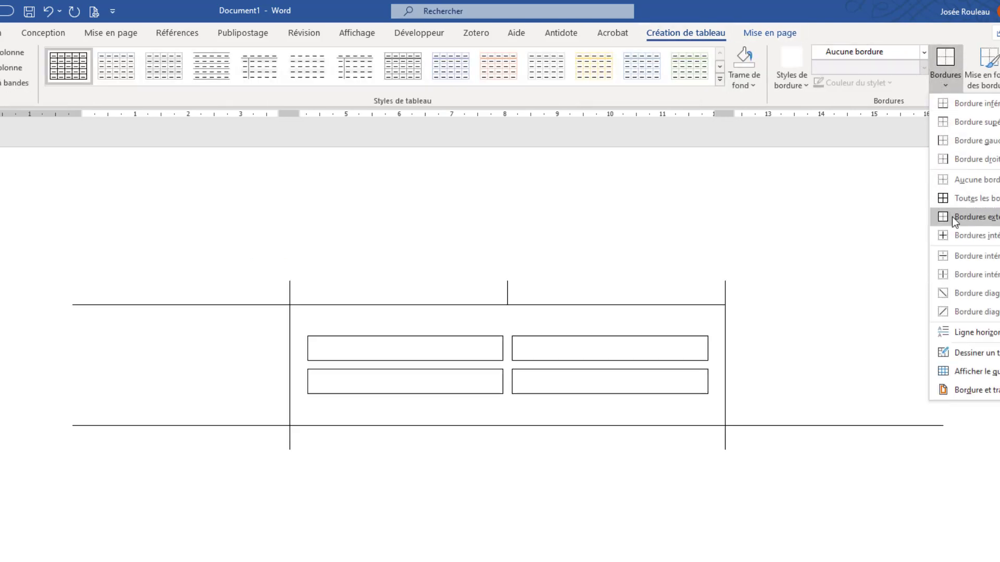
left_click(955, 200)
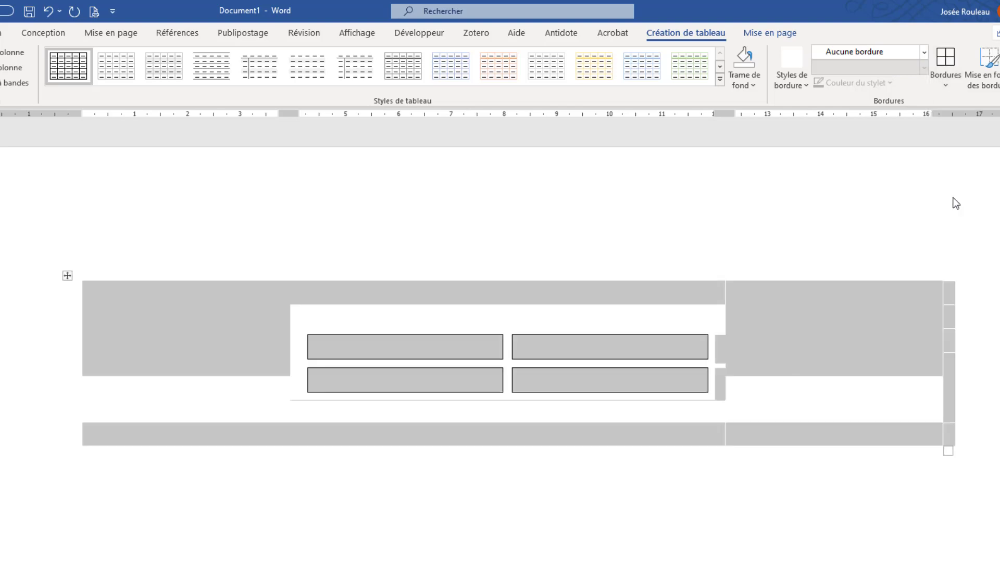
left_click(858, 337)
- Clear the remaining cell borders of the nested table and display the gridlines of both tables
left_click(443, 339)
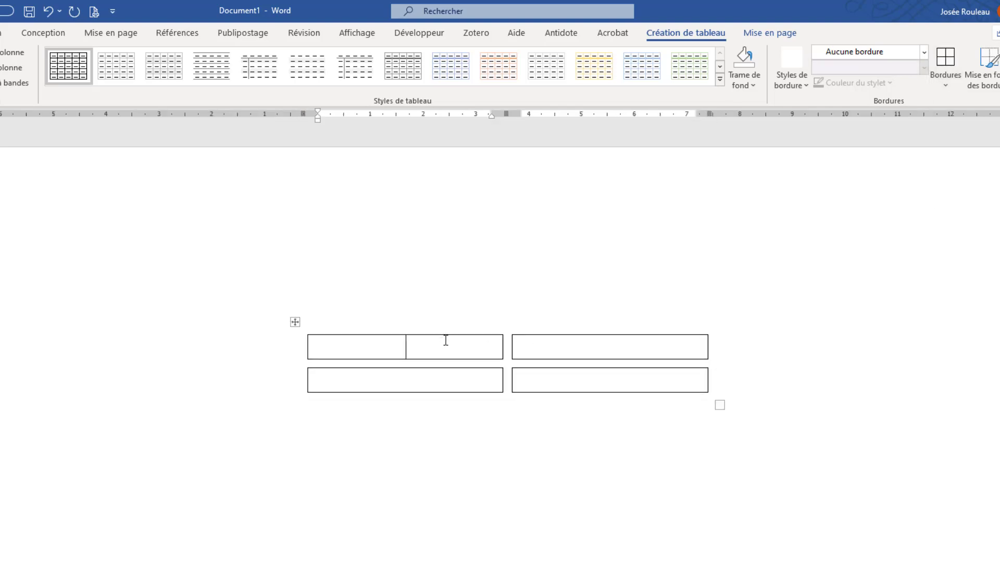
left_click(294, 323)
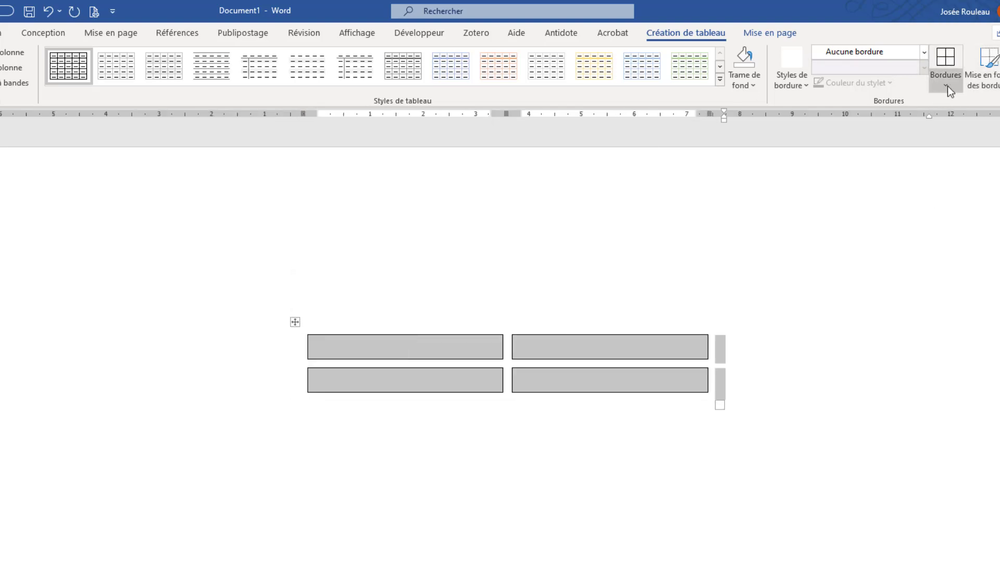
left_click(953, 57)
left_click(755, 341)
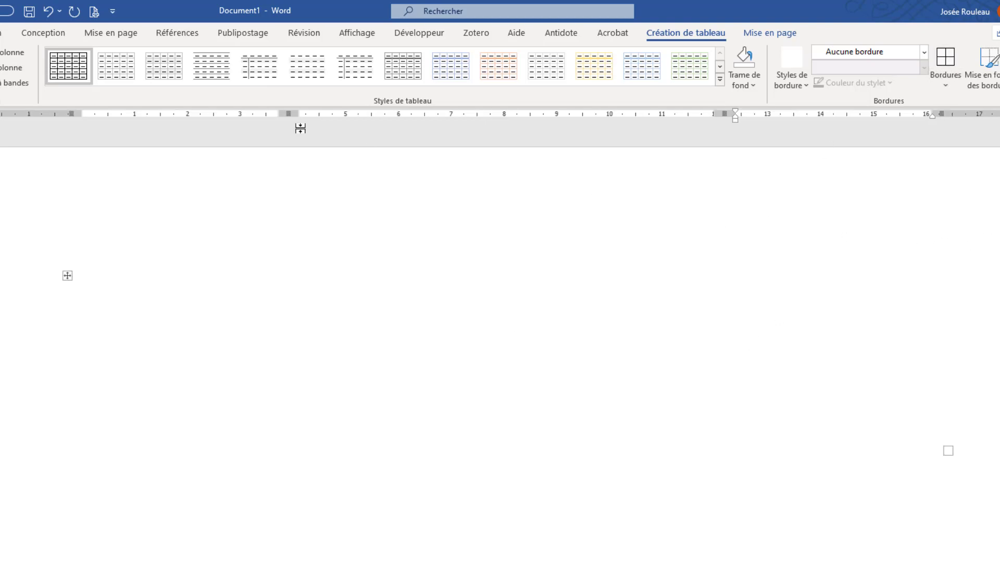
left_click(750, 33)
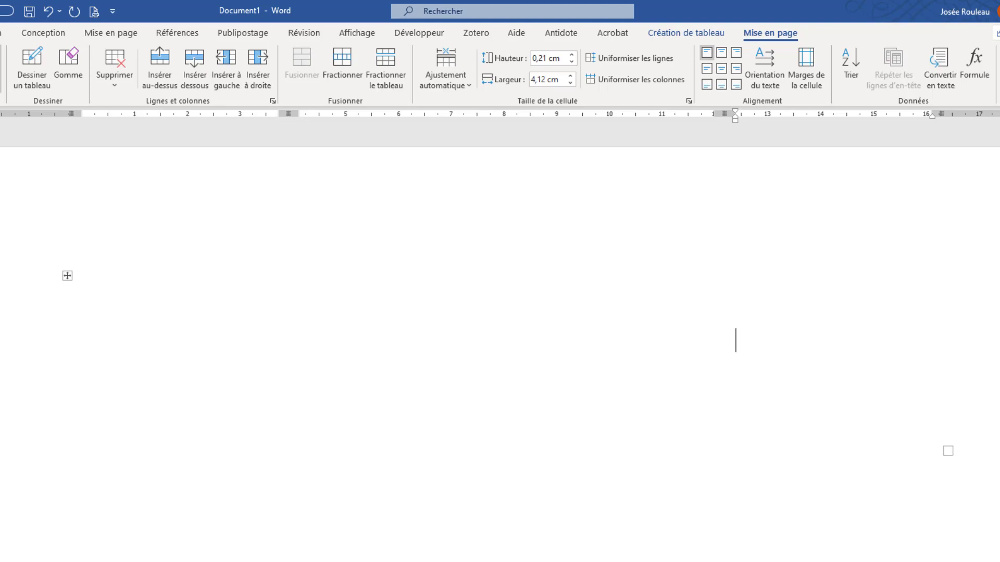
left_click(1, 68)
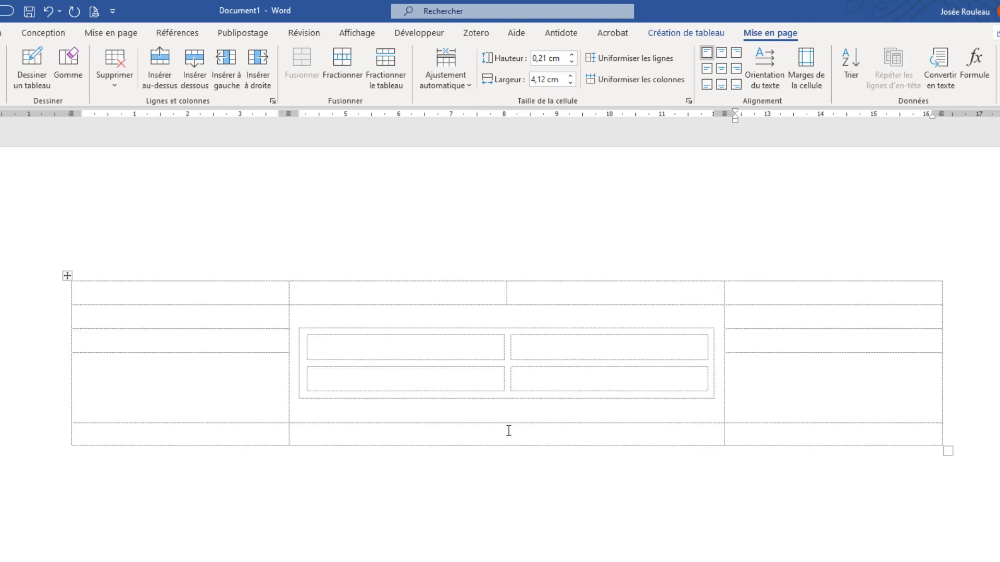